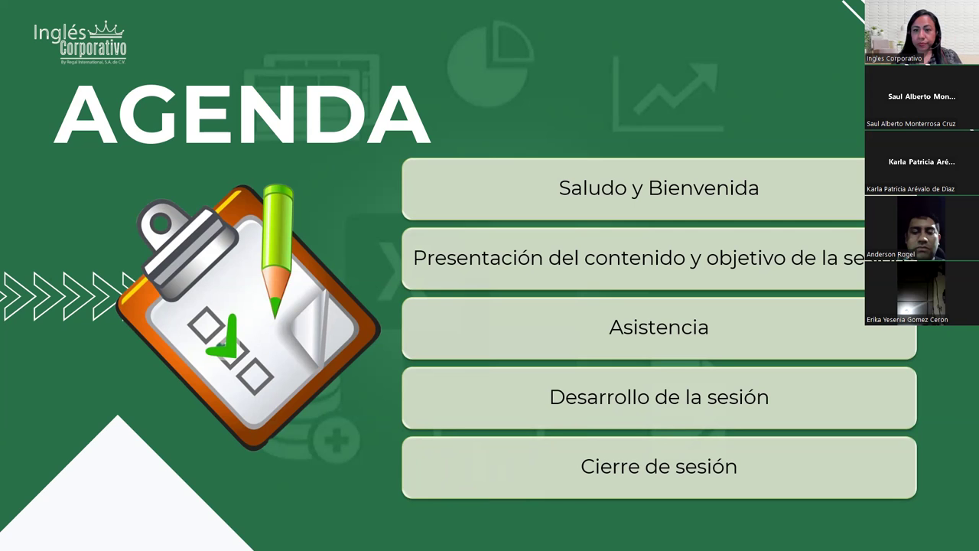
- Advance the slideshow past the CONTENIDO slide to the OBJETIVO slide
key("Right")
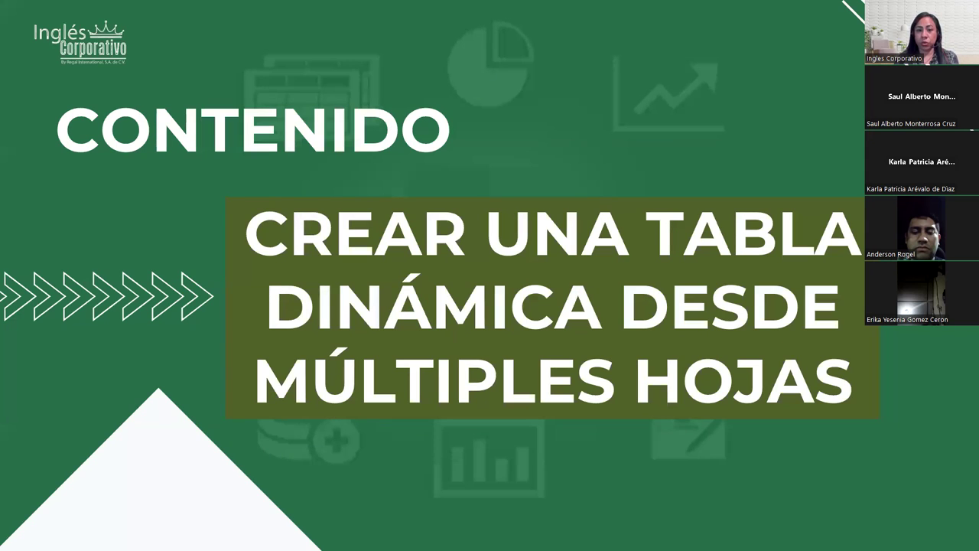
key("Right")
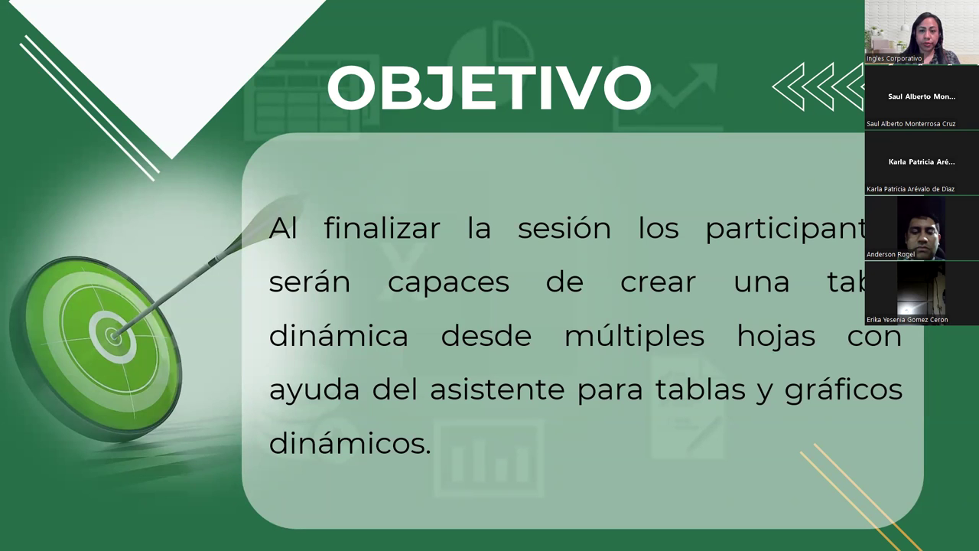
- Advance to the 'TD desde múltiples hojas' slide about identical columns and headers
key("Right")
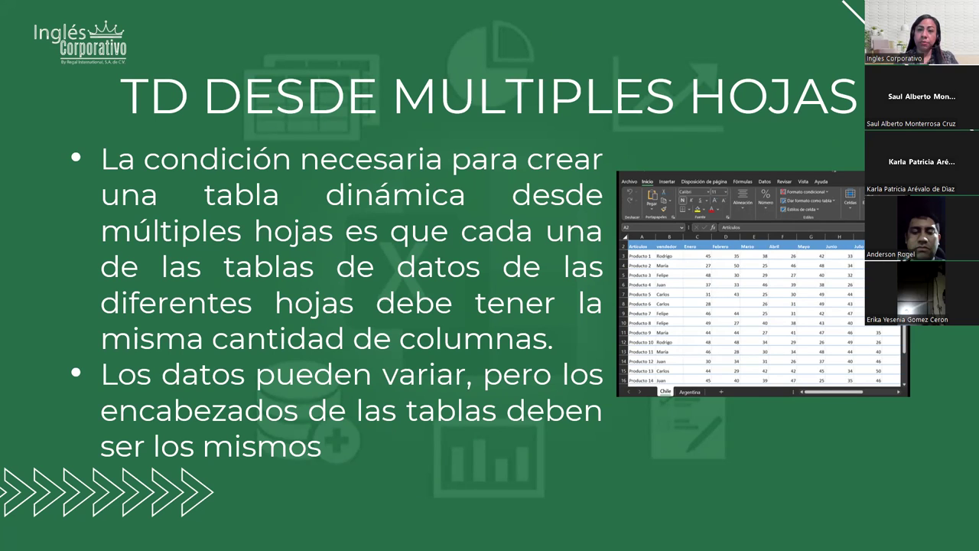
- Advance to the 'Pasos para crear la TD' slide showing the wizard's first step
key("Right")
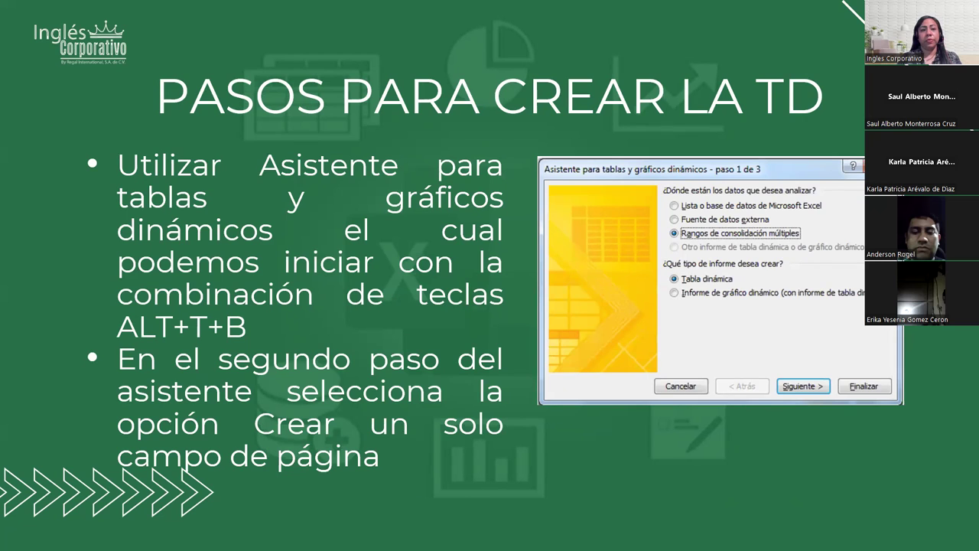
- Advance to the slide about launching the wizard with ALT+T+B and a single page field
key("Right")
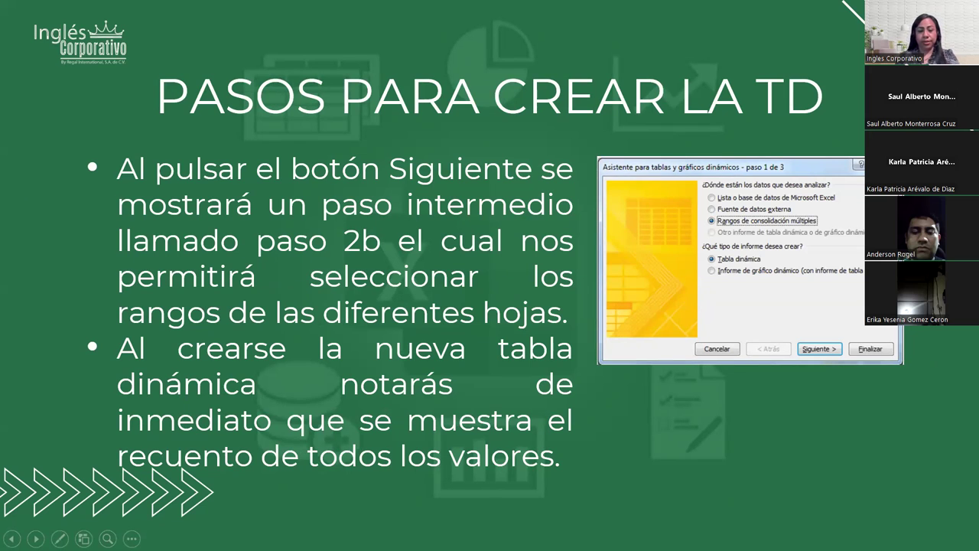
- Advance to the DESARROLLO slide, then open the Base de Datos 1 workbook on its Argentina sheet
key("Right")
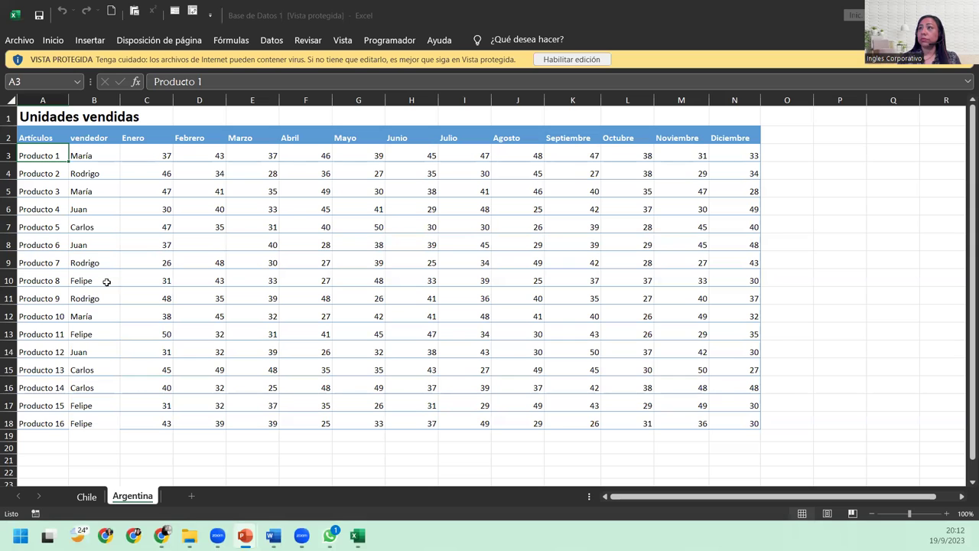
- Enable editing and external content in Base de Datos 1, dismissing the accidental Tabla de datos dialog
left_click(232, 191)
left_click(570, 60)
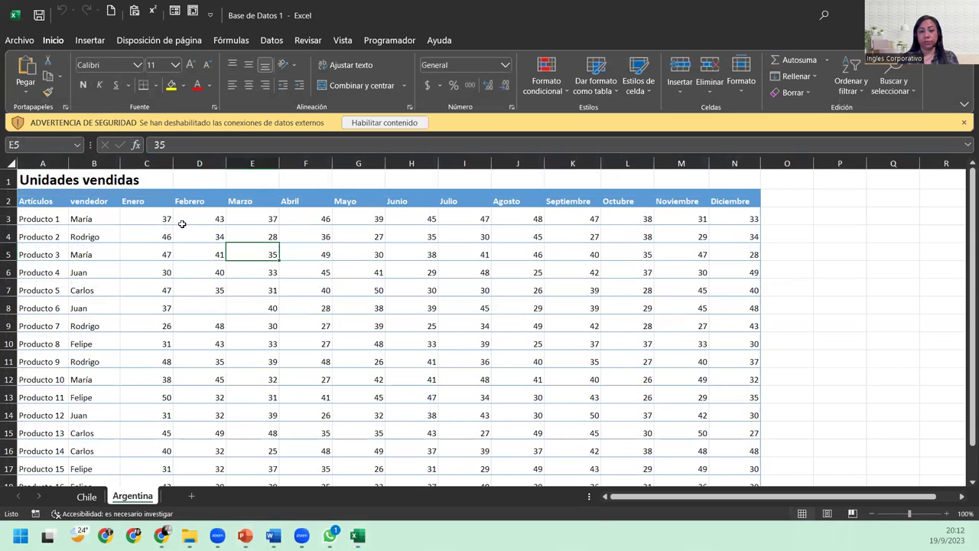
key("alt+t")
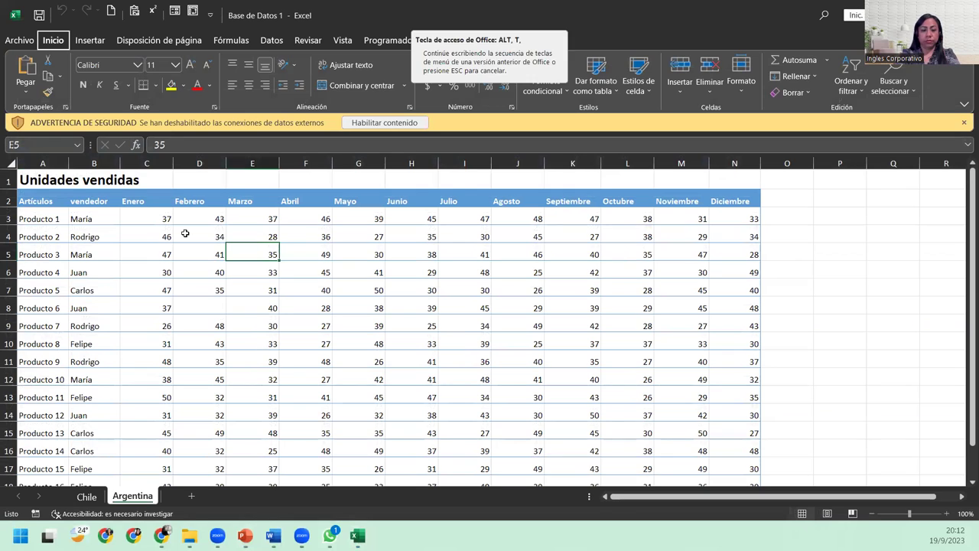
key("b")
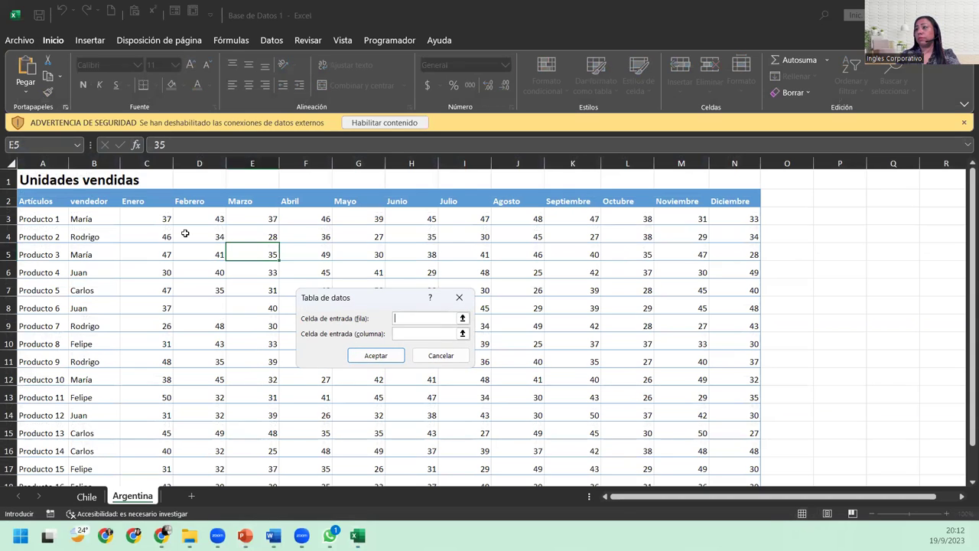
key("Escape")
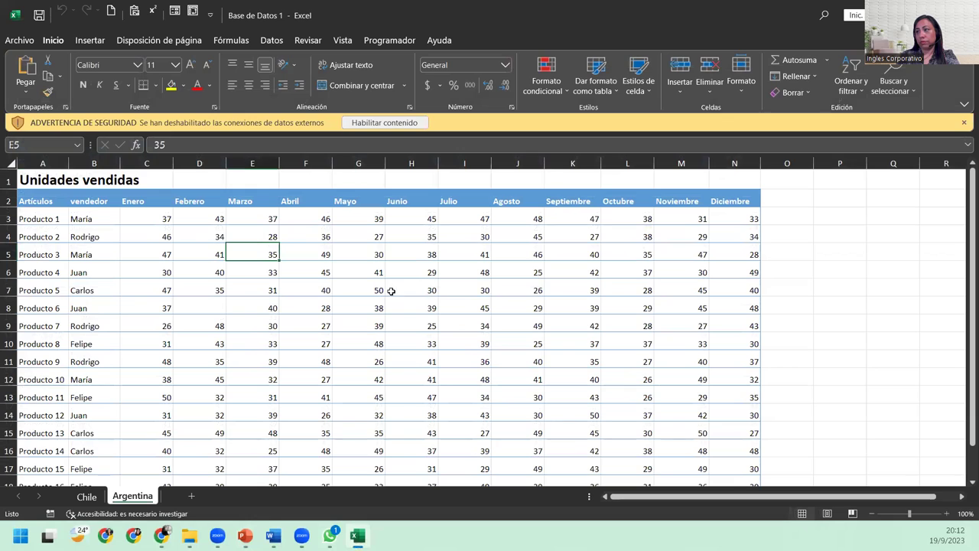
left_click(164, 220)
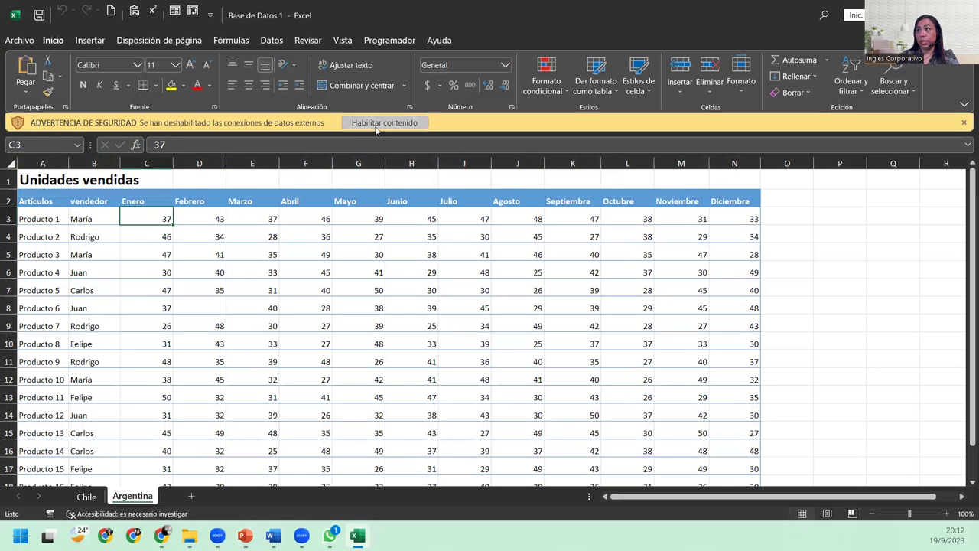
- Compare the Chile and Argentina sheets, review the Accesibilidad pane, and return to Chile
left_click(376, 124)
left_click(43, 177)
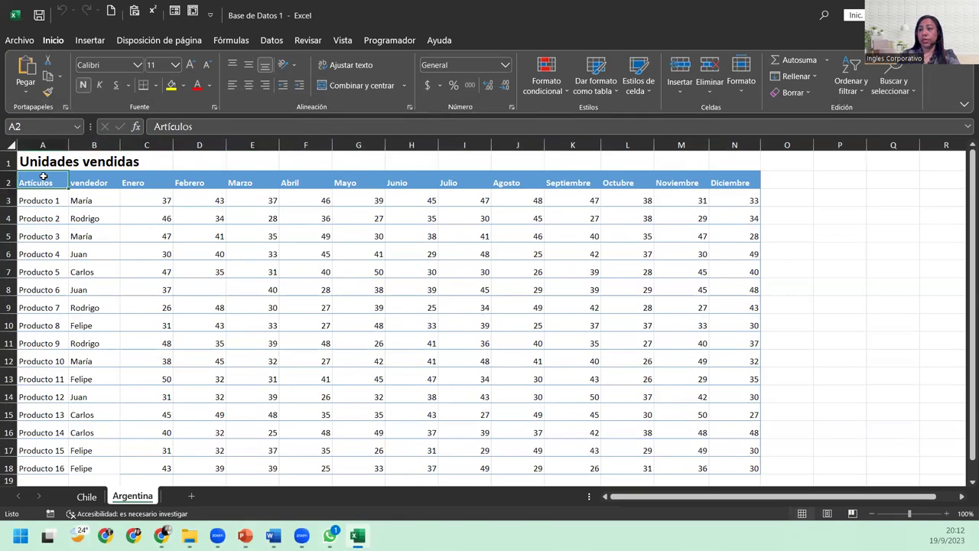
left_click(99, 498)
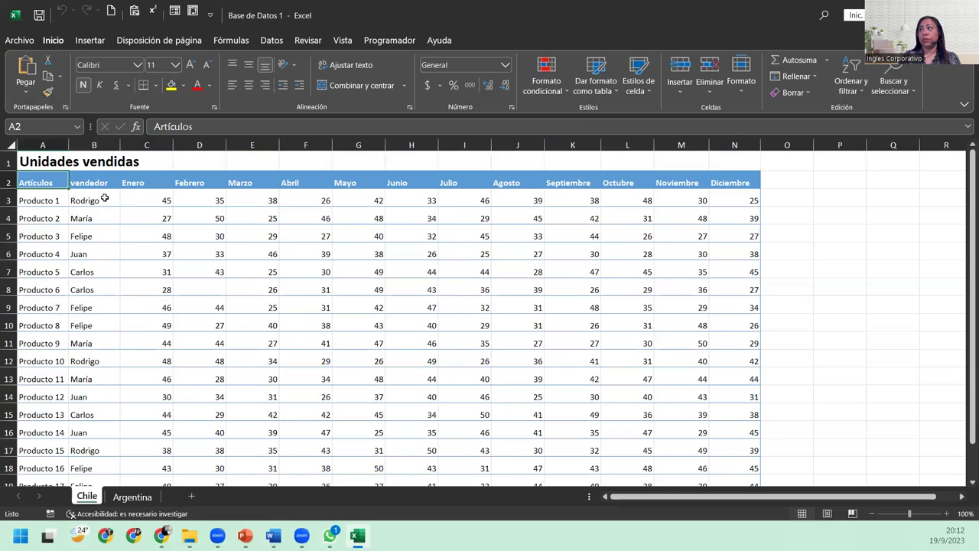
left_click(136, 512)
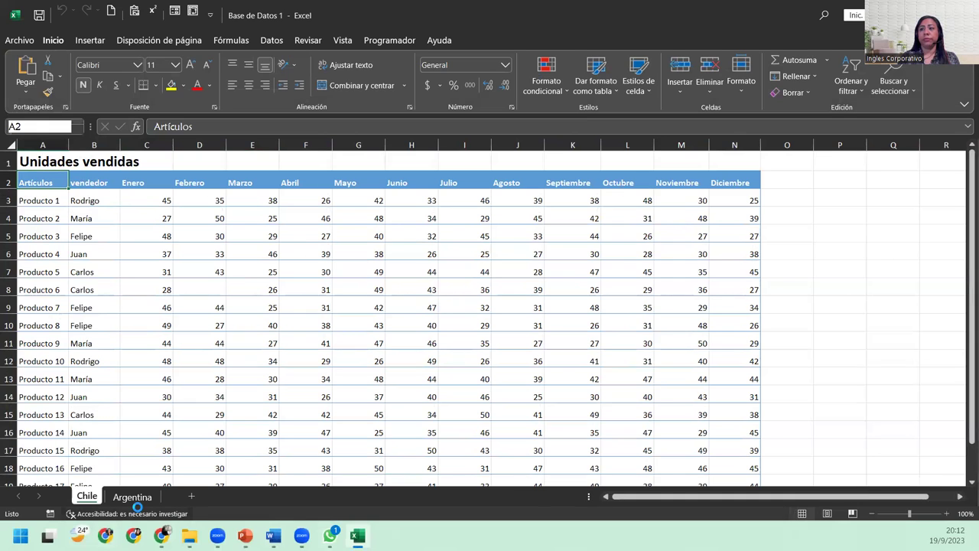
left_click(138, 501)
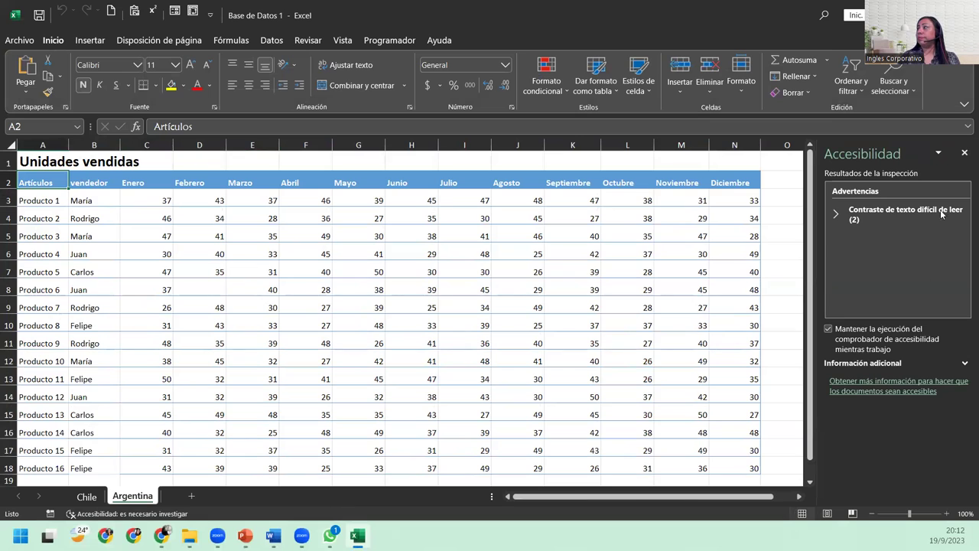
left_click(965, 150)
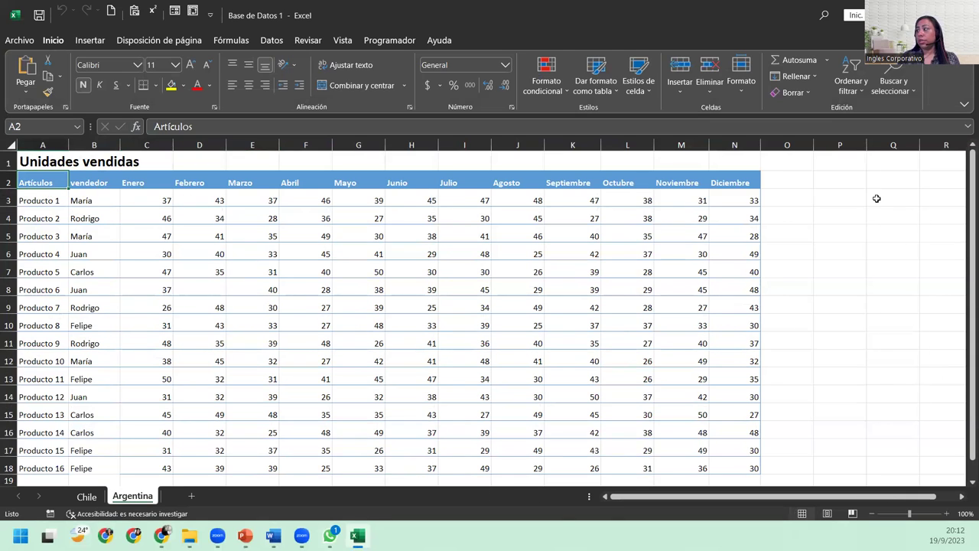
left_click(76, 496)
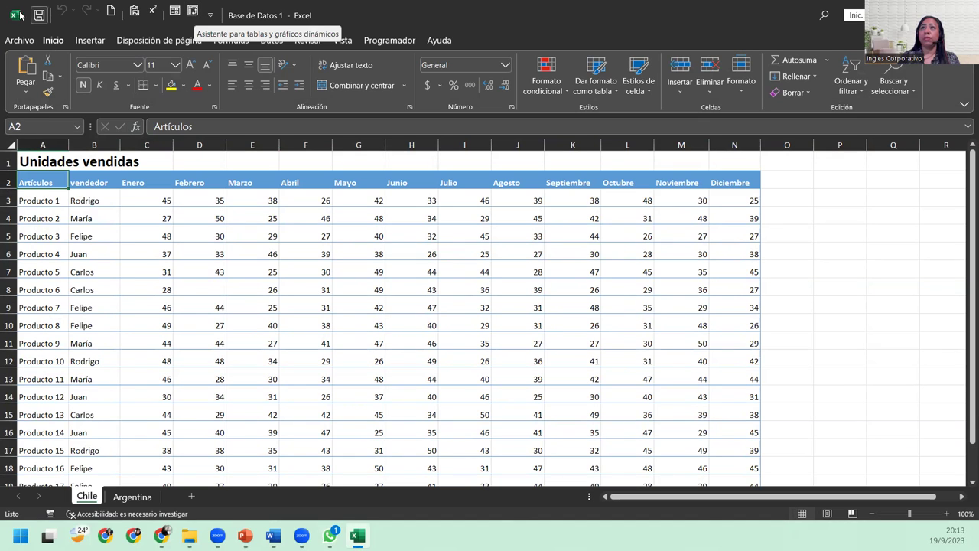
left_click(213, 16)
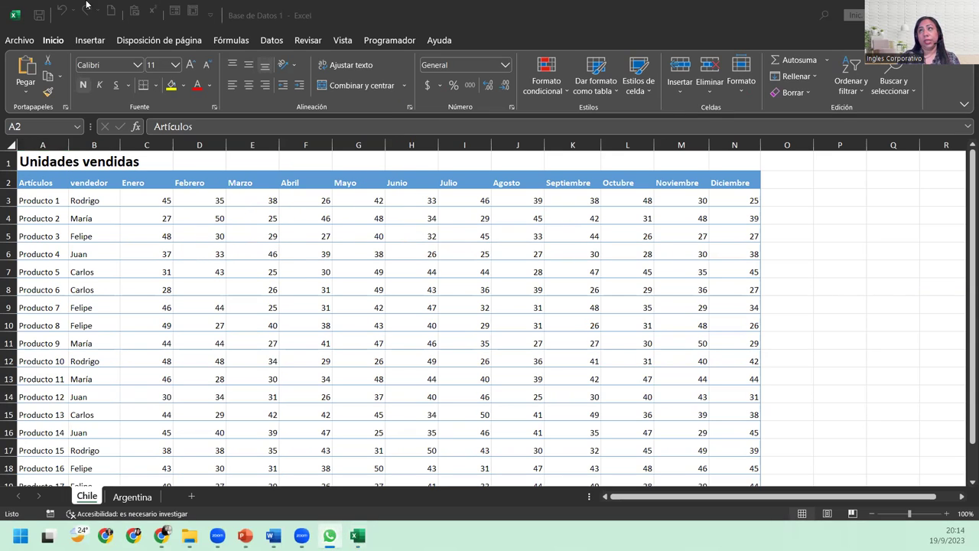
- Open Excel Options' Quick Access Toolbar page and expand the 'Comandos disponibles en' dropdown
left_click(217, 6)
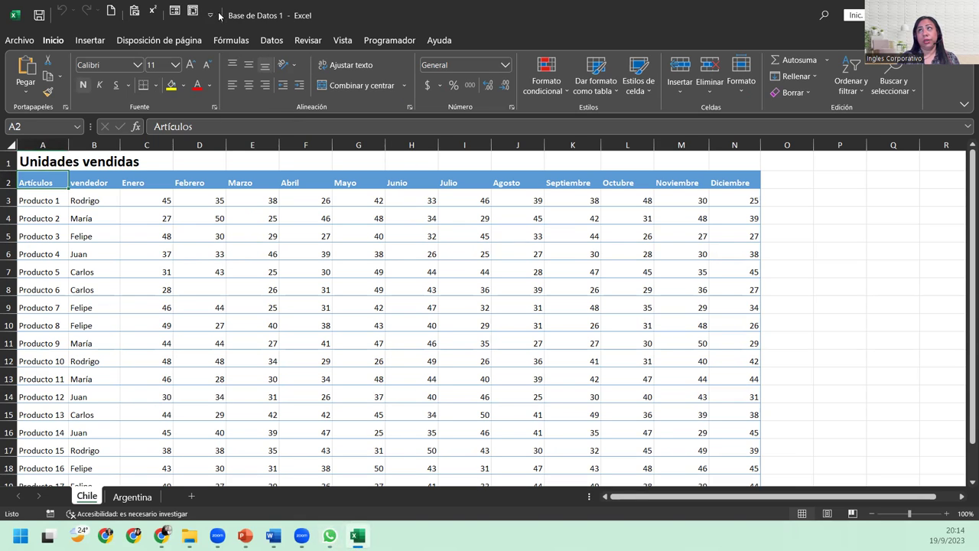
left_click(214, 16)
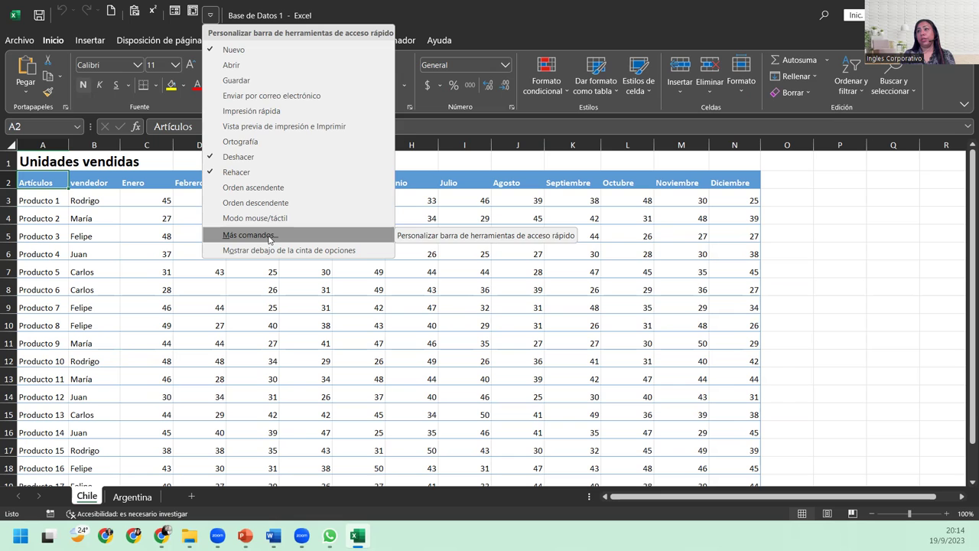
left_click(270, 237)
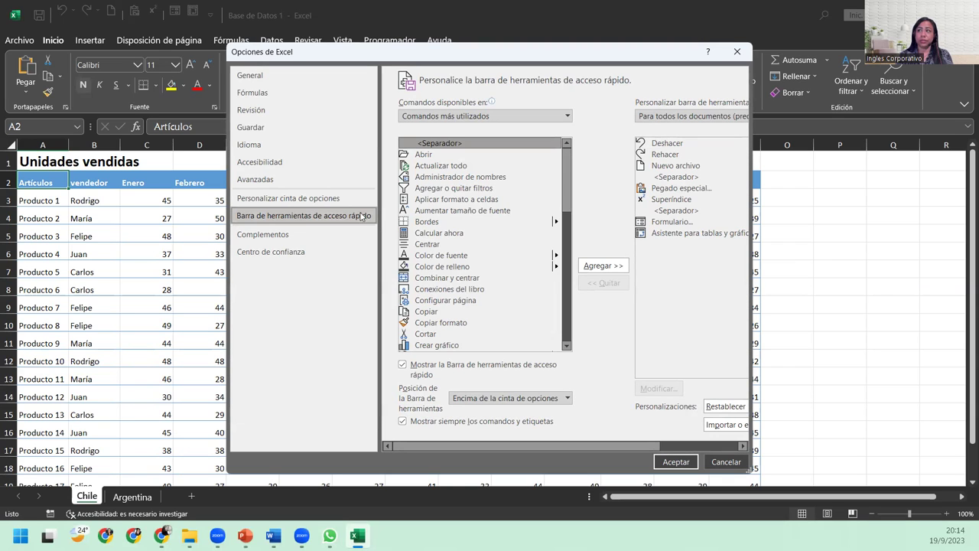
left_click(550, 115)
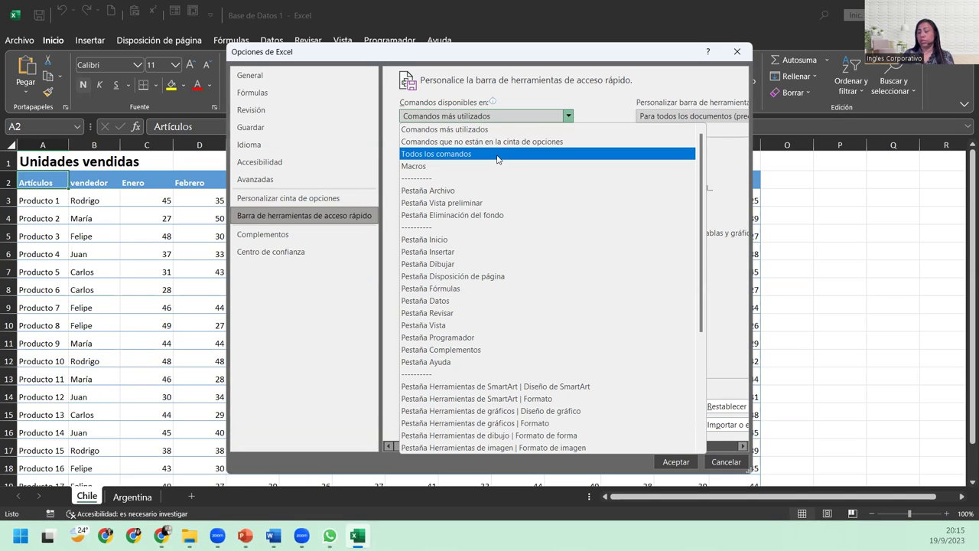
- Under 'Todos los comandos', select 'Asistente para tablas y gráficos dinámicos'
left_click(497, 154)
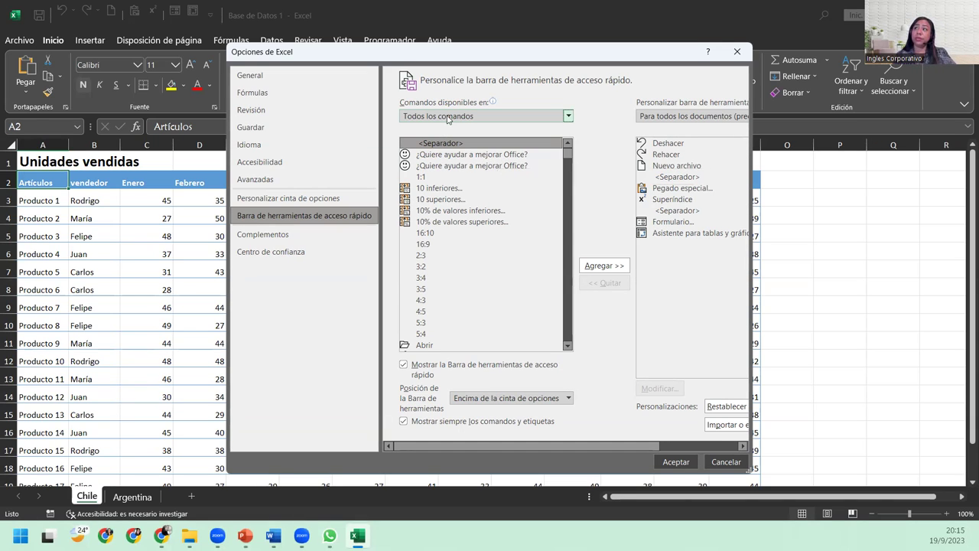
left_click(567, 345)
left_click_drag(567, 346, 567, 346)
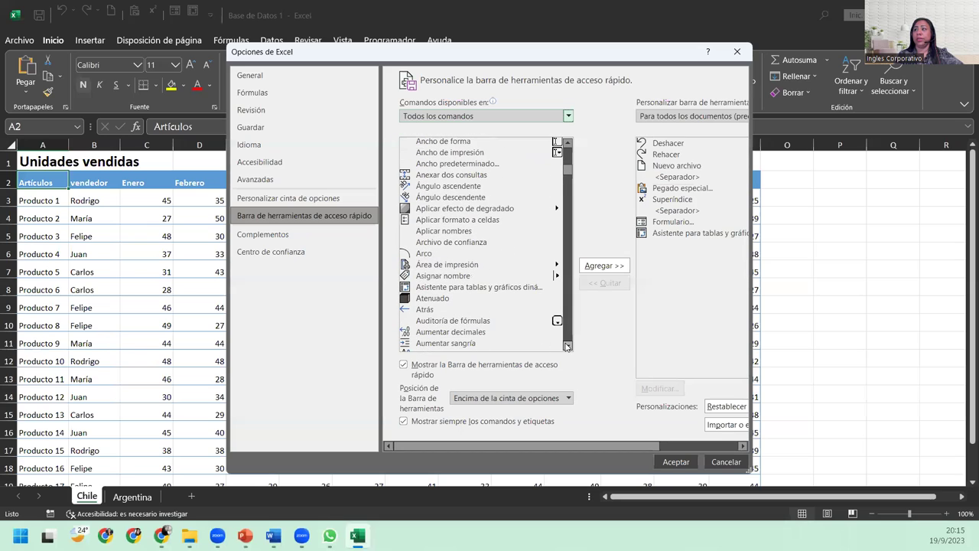
left_click(472, 289)
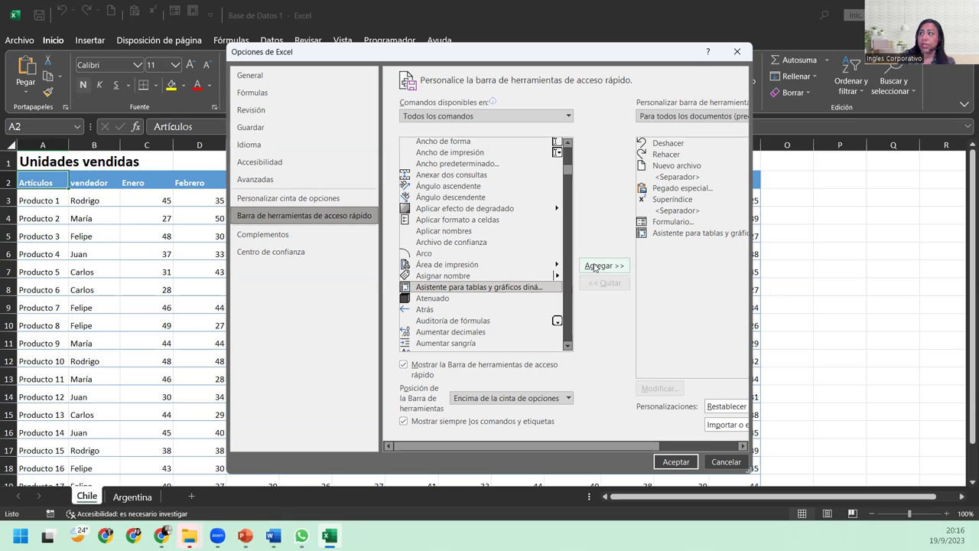
- Add the PivotTable and PivotChart wizard to the quick access toolbar and confirm with Aceptar
left_click(710, 233)
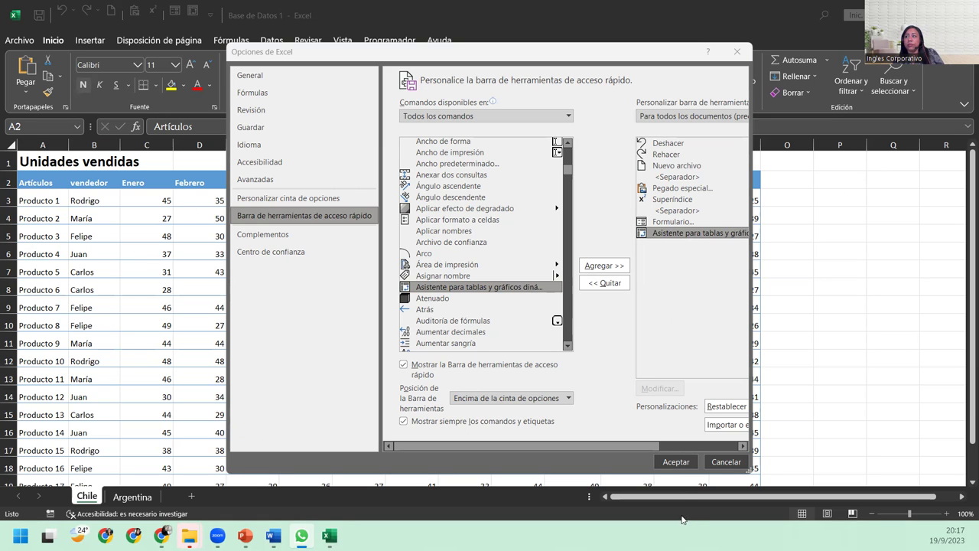
left_click(675, 463)
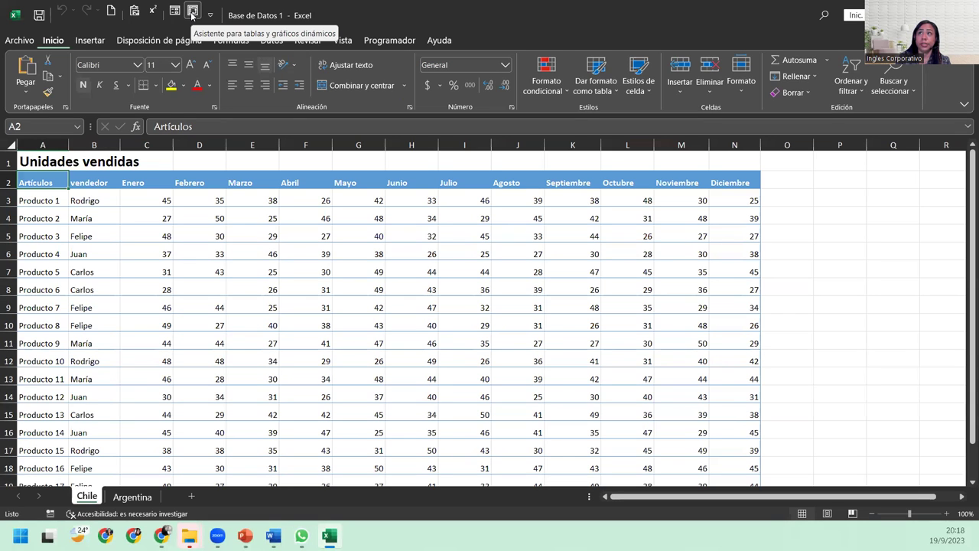
- Launch the PivotTable and PivotChart wizard with multiple consolidation ranges and a PivotTable report
left_click(192, 13)
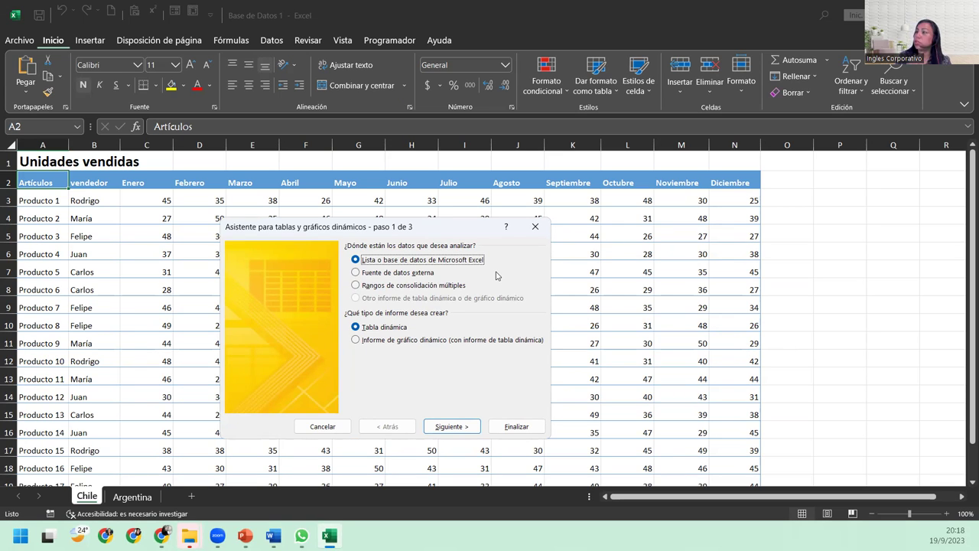
left_click(398, 285)
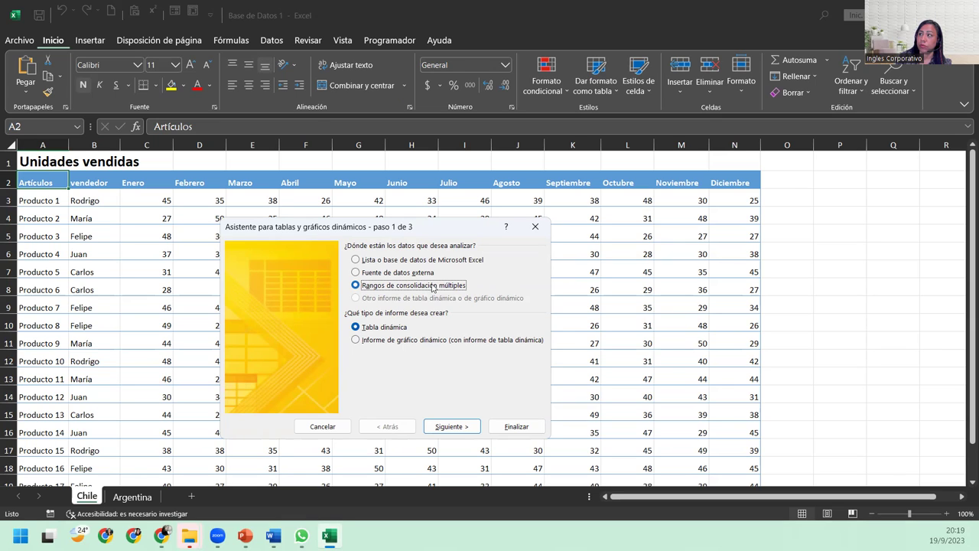
left_click(397, 328)
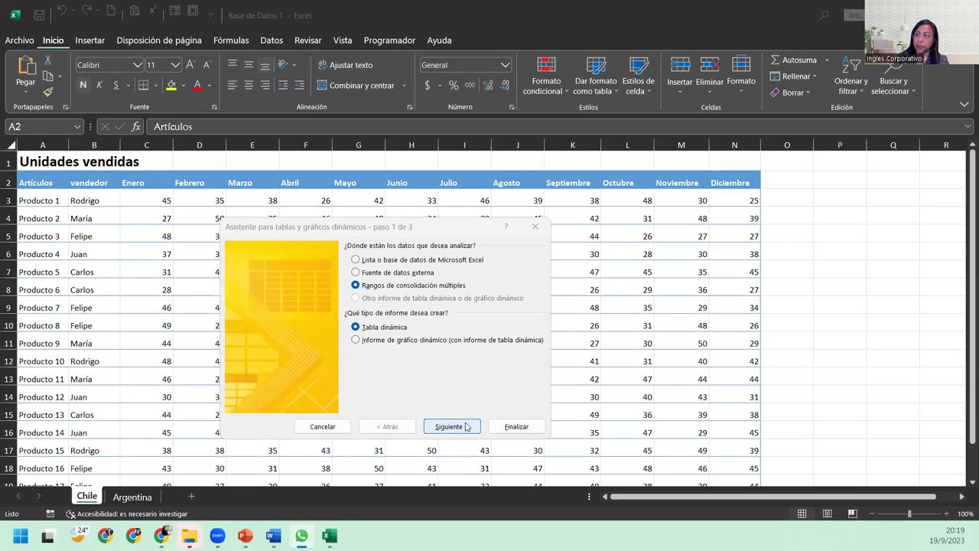
- Advance the wizard with a single page field to the Rango entry step
left_click(466, 427)
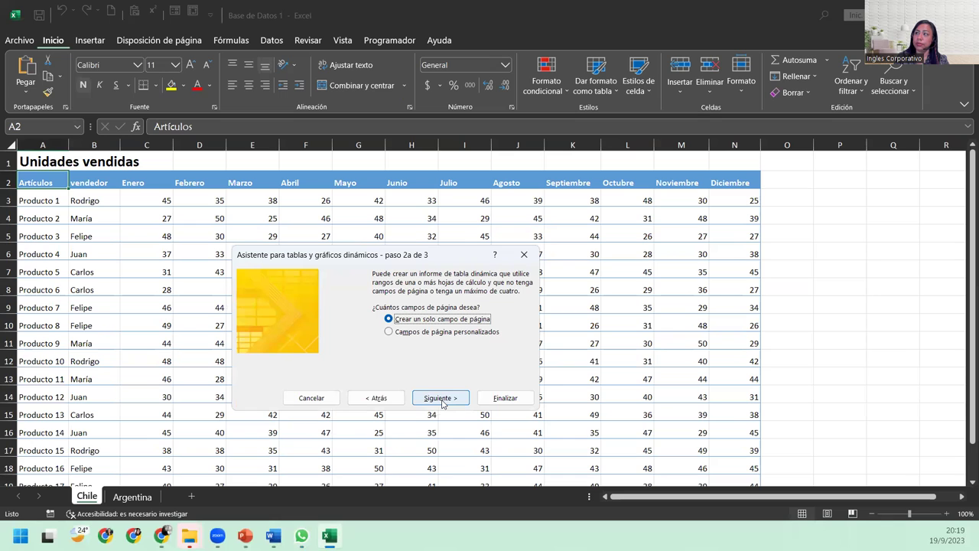
left_click(441, 398)
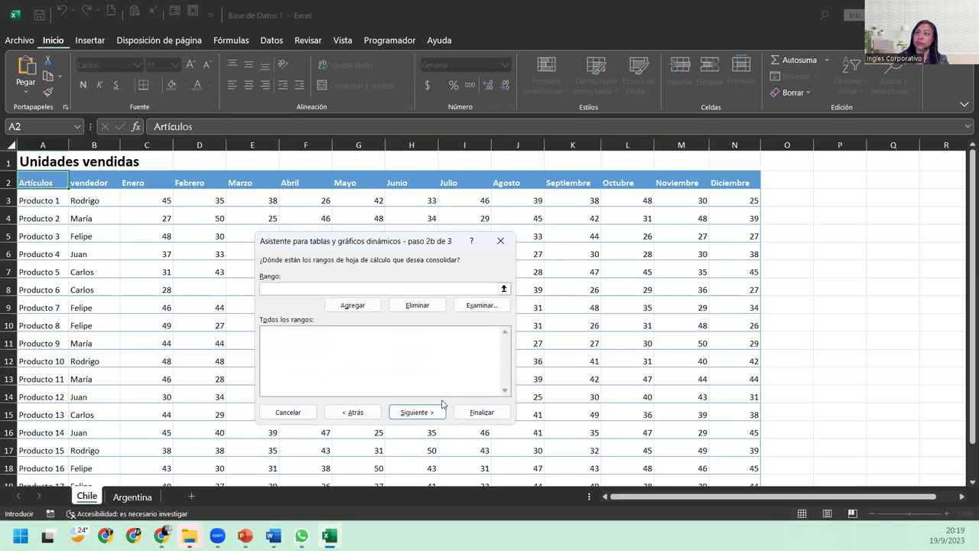
left_click(348, 288)
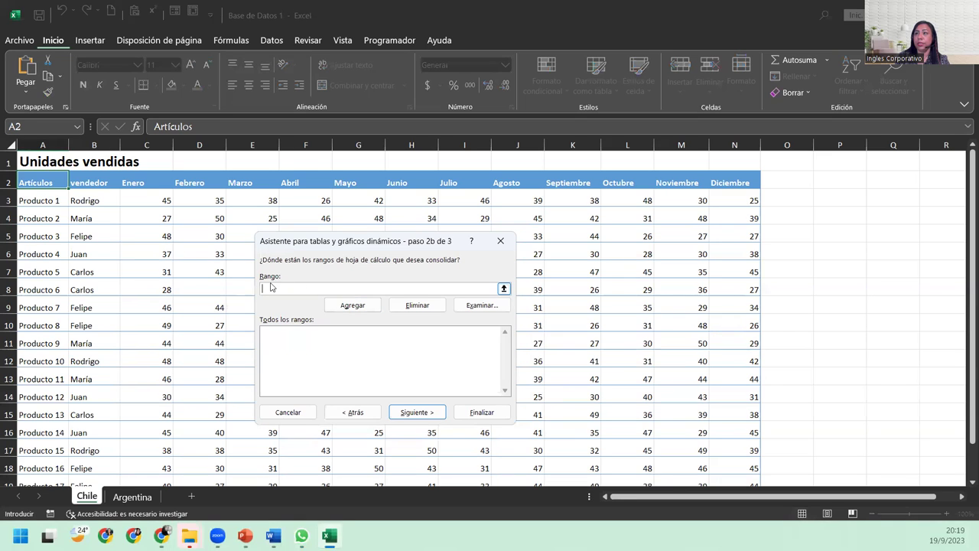
- Add Chile!$A$2:$N$20 to the consolidation ranges list and clear the Rango box
left_click(62, 177)
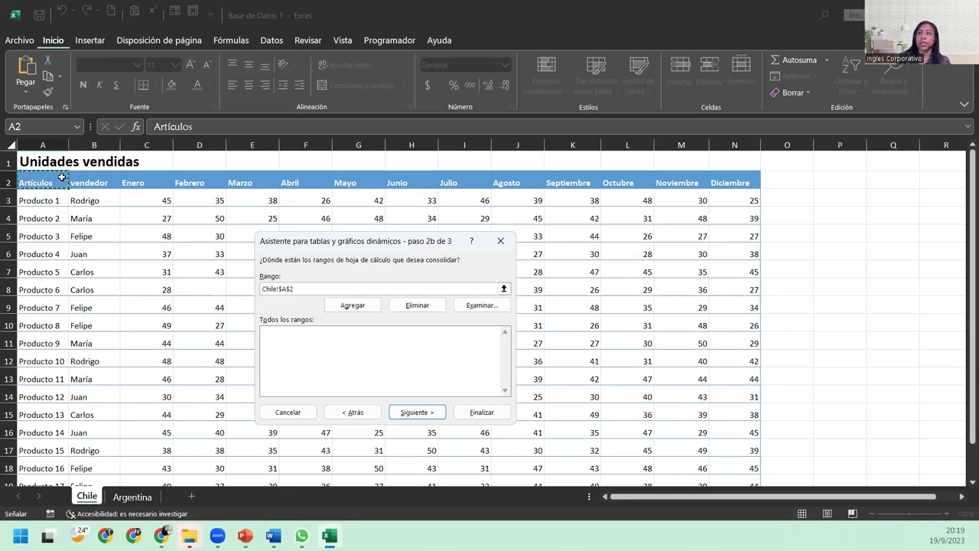
key("ctrl+shift+End")
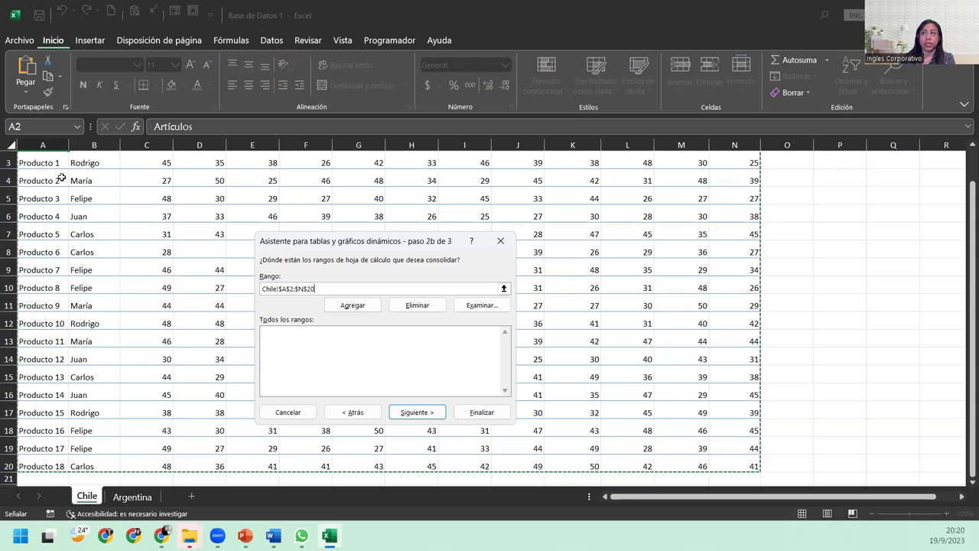
left_click(344, 305)
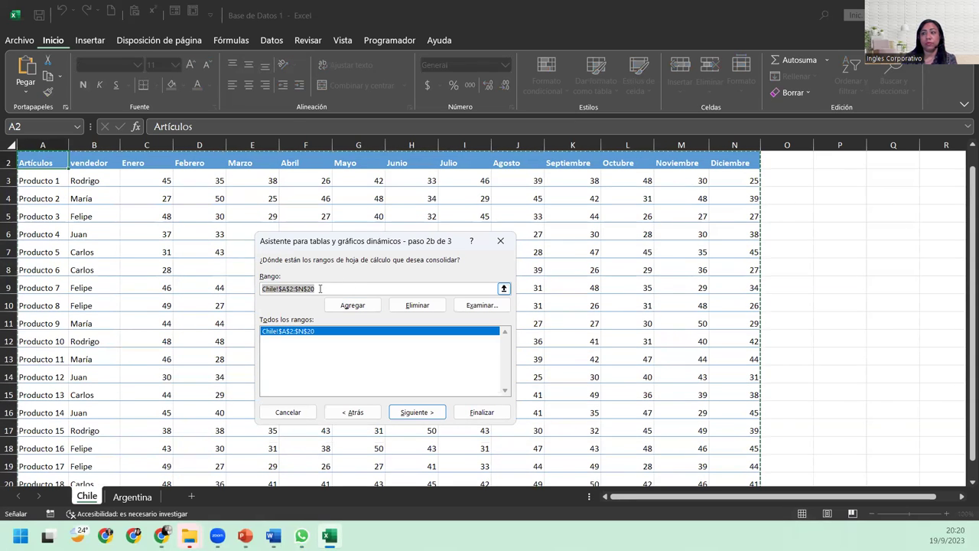
key("Delete")
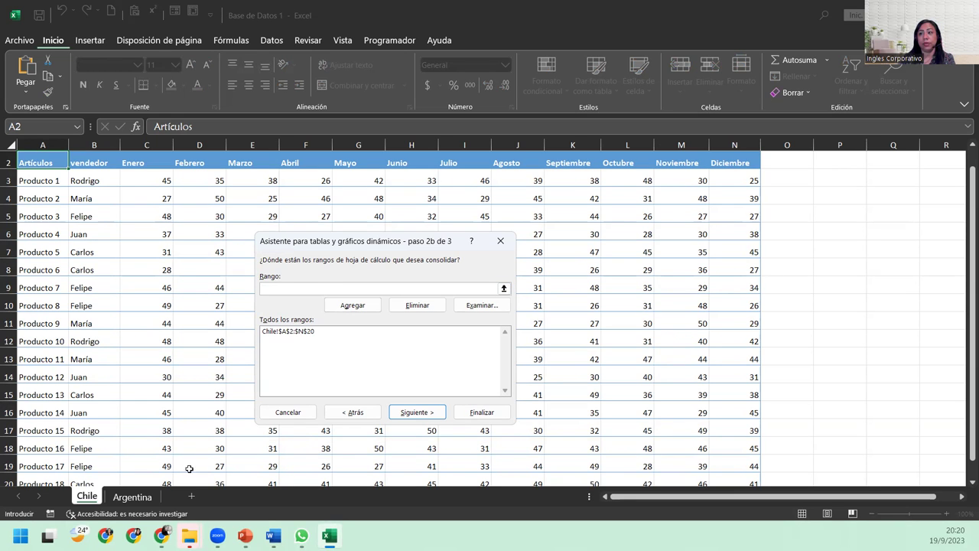
left_click(141, 504)
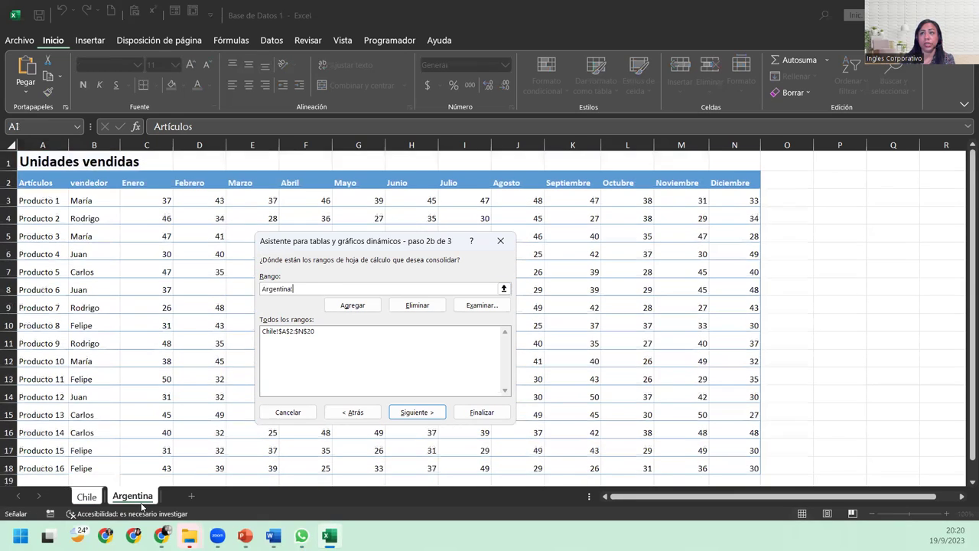
- Select Argentina's table A2:N18 so the Rango box holds Argentina!$A$2:$N$18
left_click(34, 180)
key("ctrl+shift+Down")
key("ctrl+shift+Right")
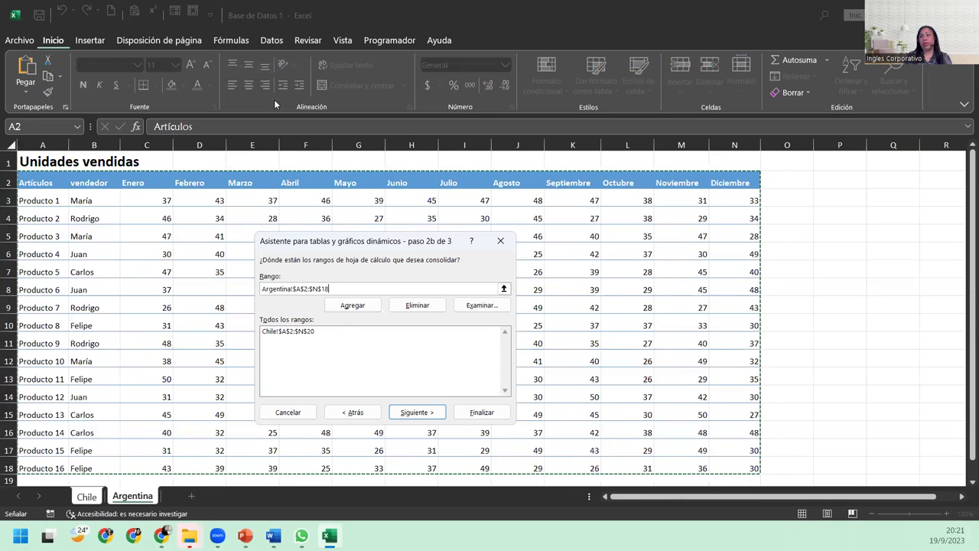
- Add the Argentina range and create the consolidated pivot table on a new worksheet
left_click(352, 304)
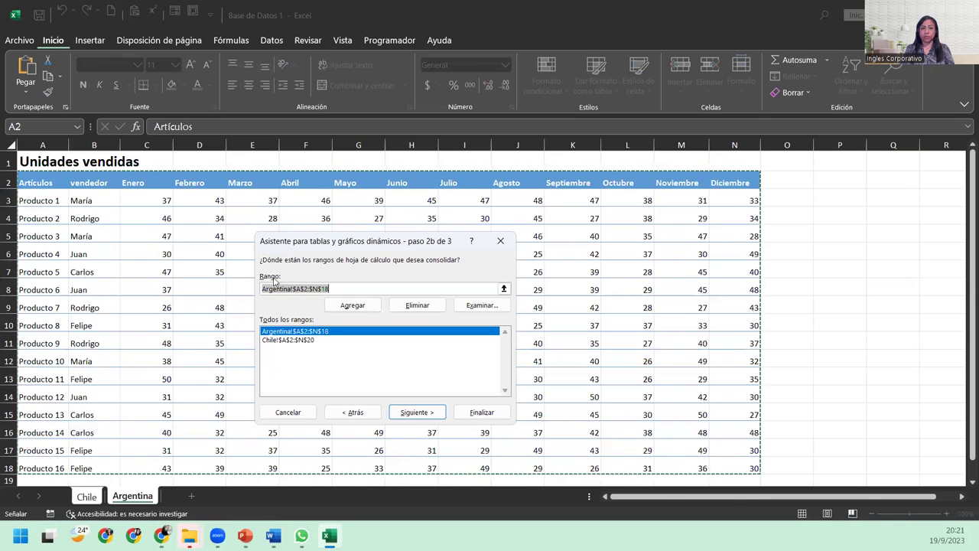
left_click(87, 496)
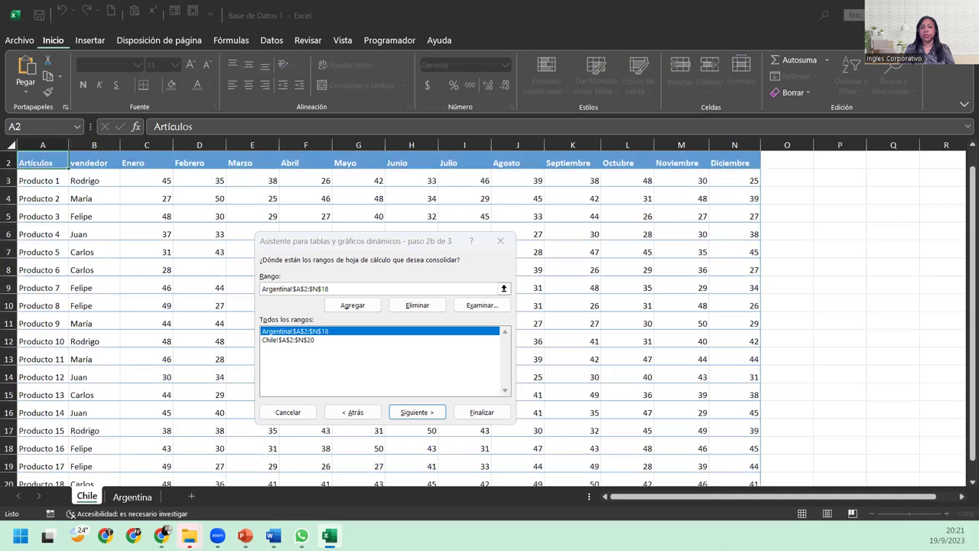
left_click(417, 411)
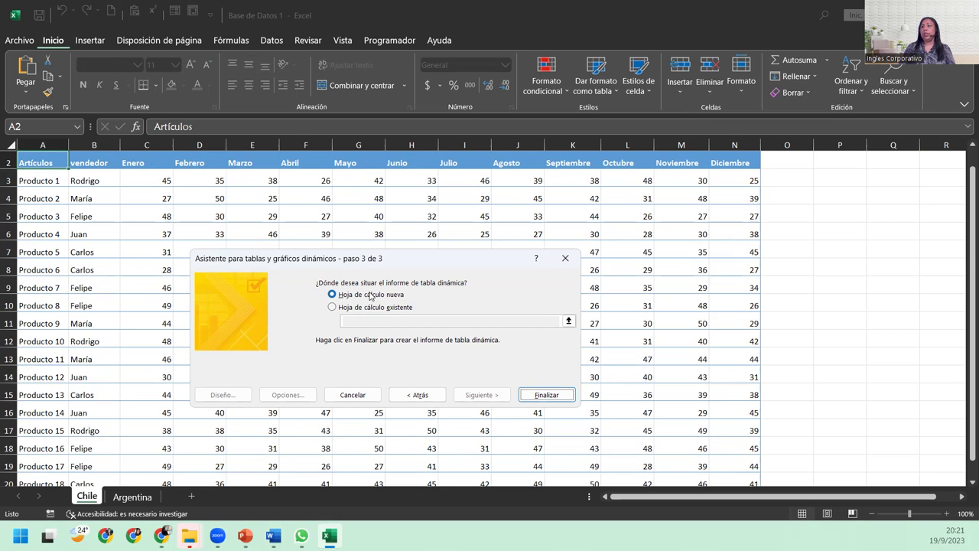
left_click(539, 395)
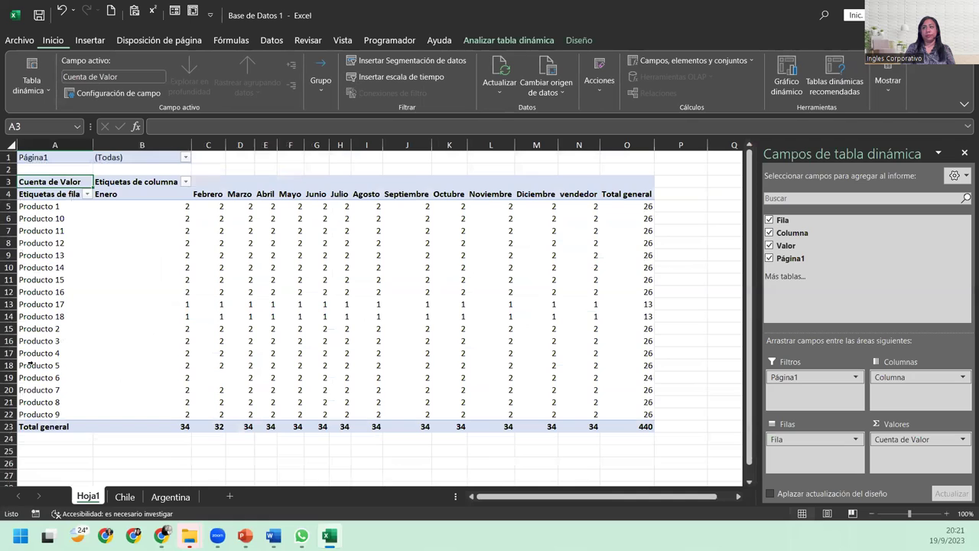
- Inspect the pivot's counts, including the vendedor column N, then open the Cuenta de Valor field menu
left_click(164, 206)
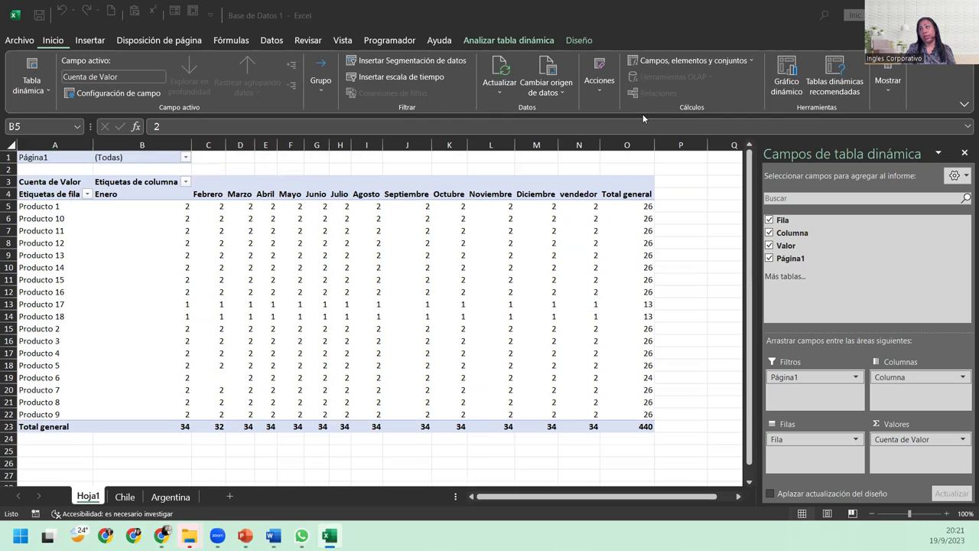
left_click(571, 142)
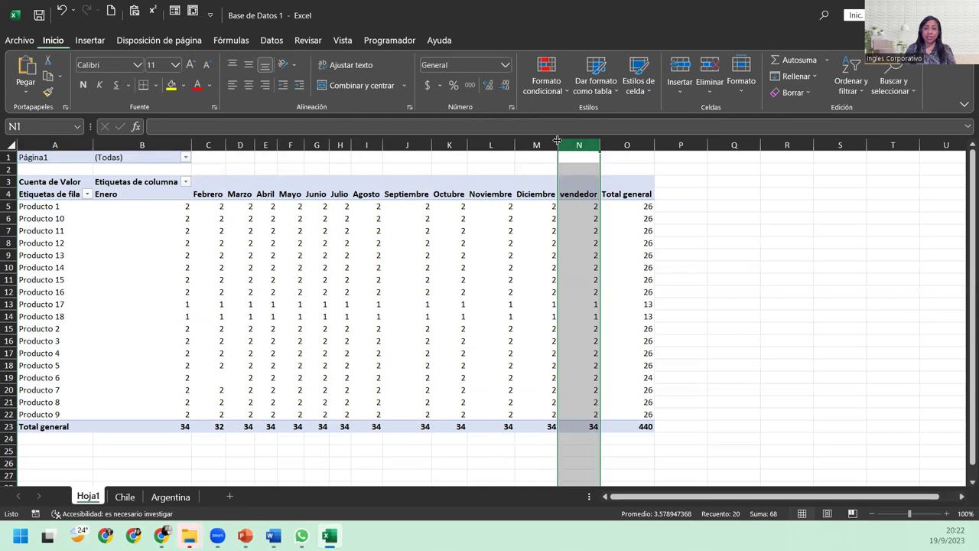
left_click(336, 373)
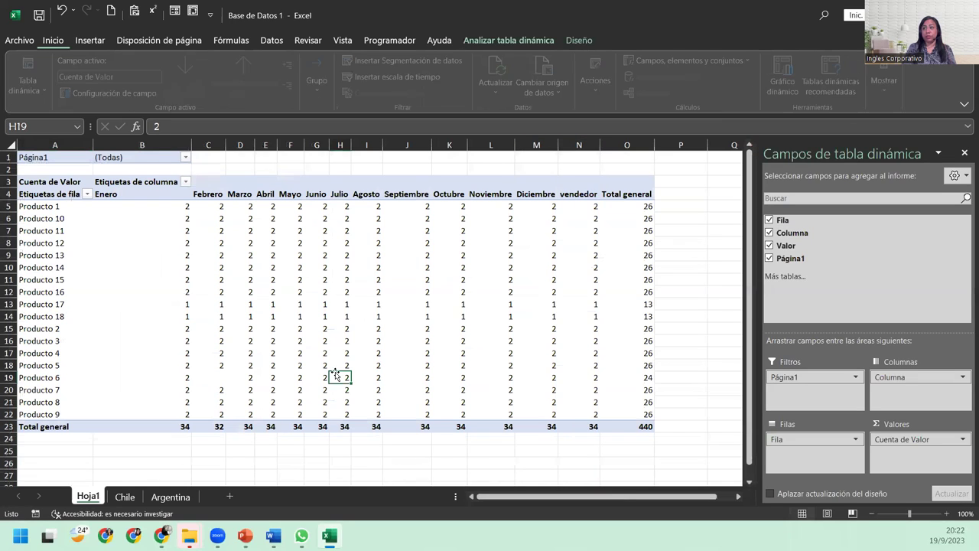
left_click(953, 443)
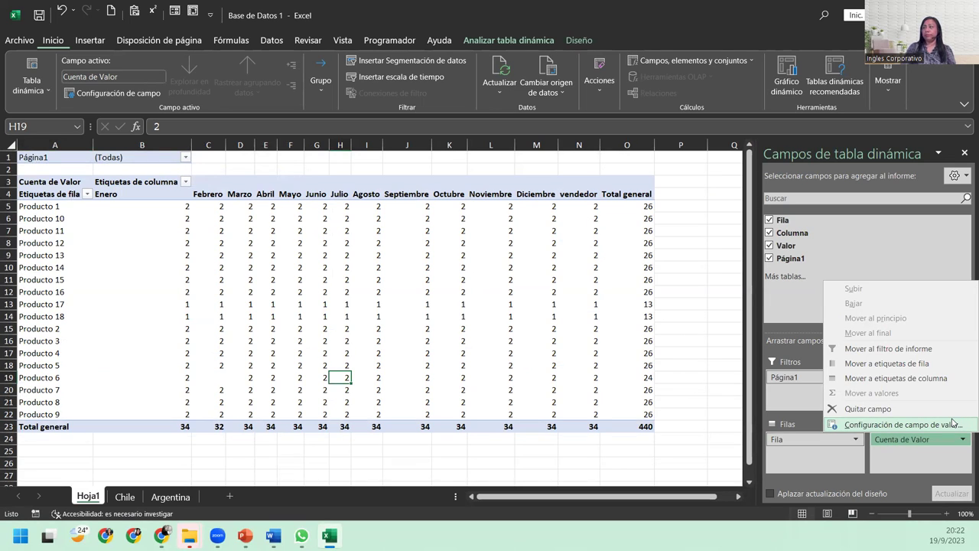
- Change the value field summary from count to Suma and open its number format
left_click(953, 423)
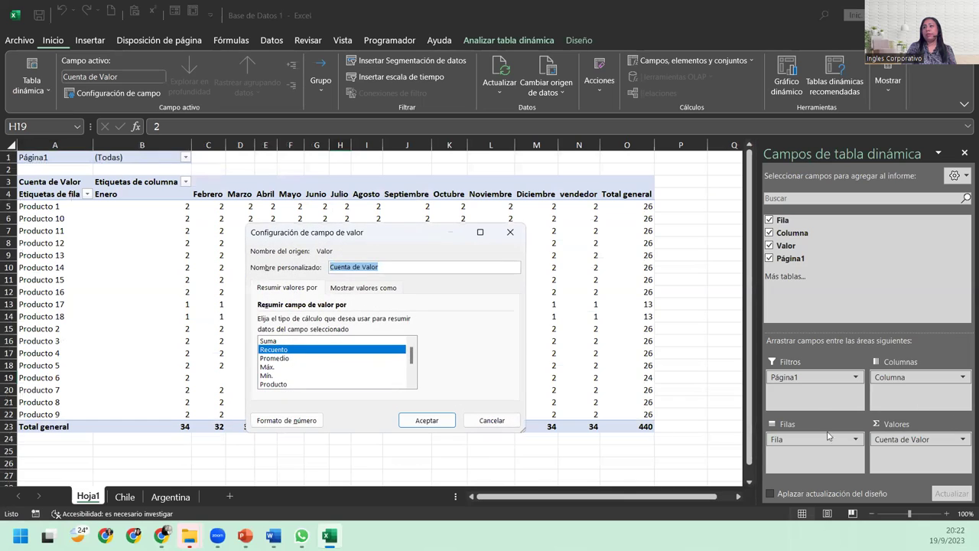
left_click(267, 341)
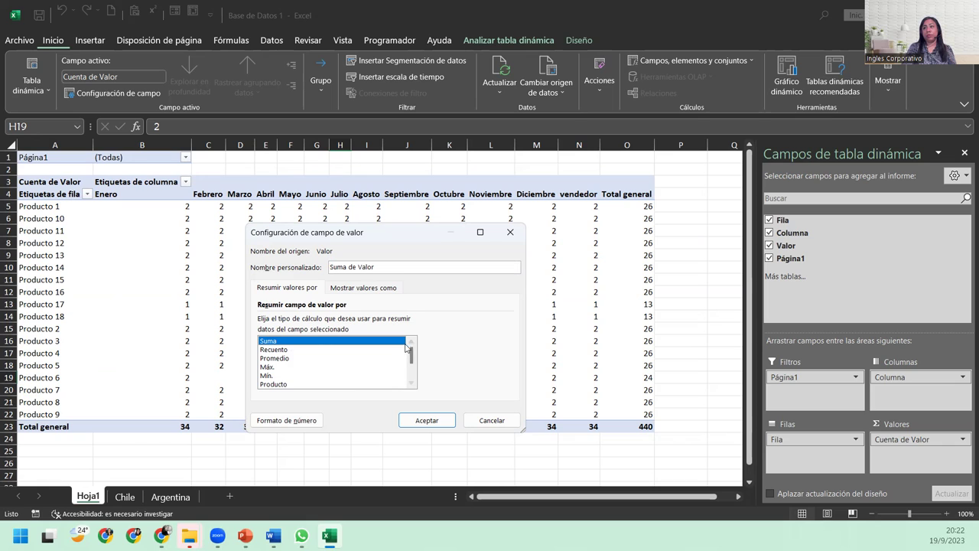
left_click(310, 423)
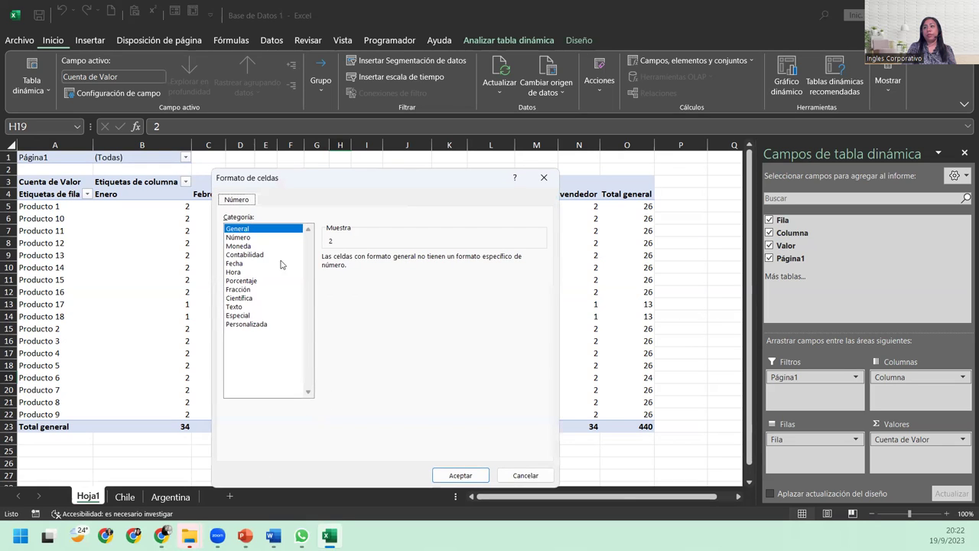
- Format the values as Número with a thousands separator and 0 decimal places
left_click(249, 237)
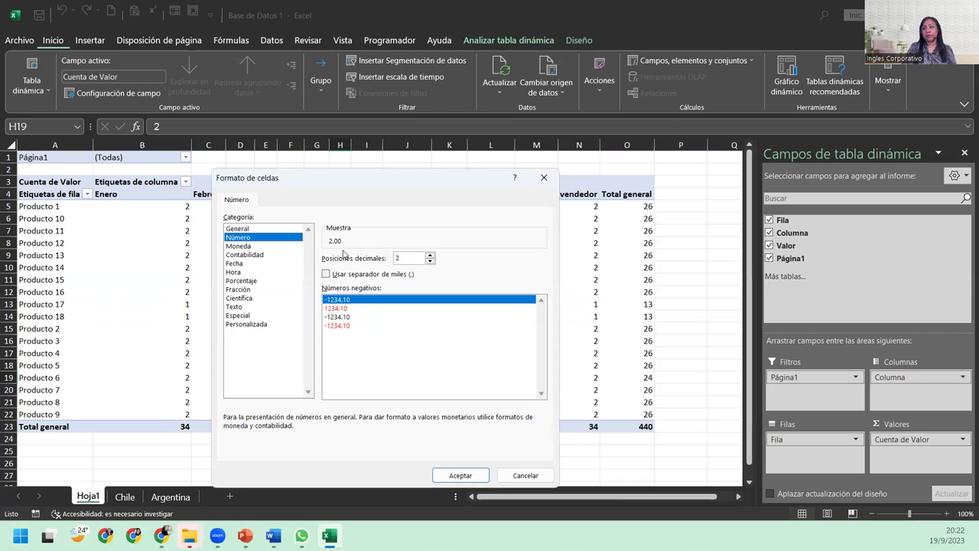
left_click(329, 274)
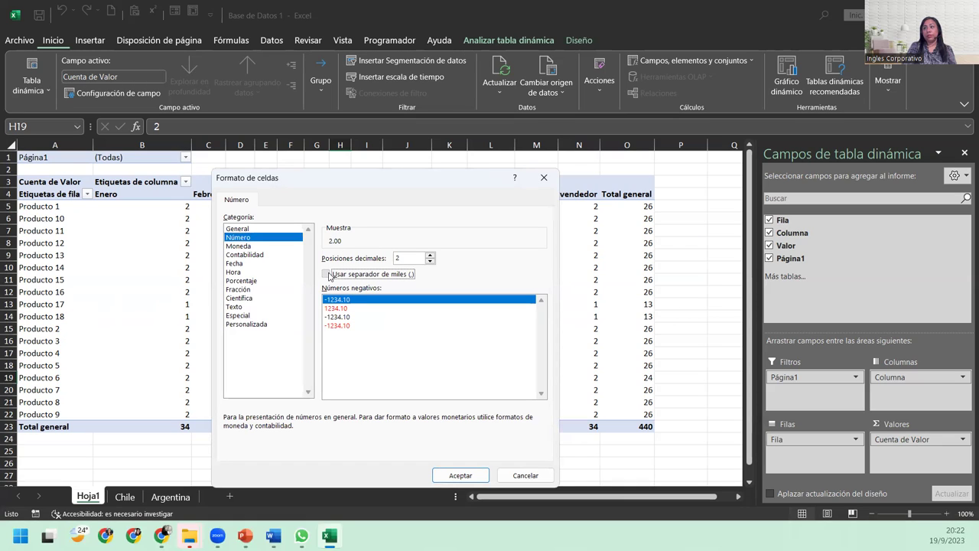
left_click(430, 261)
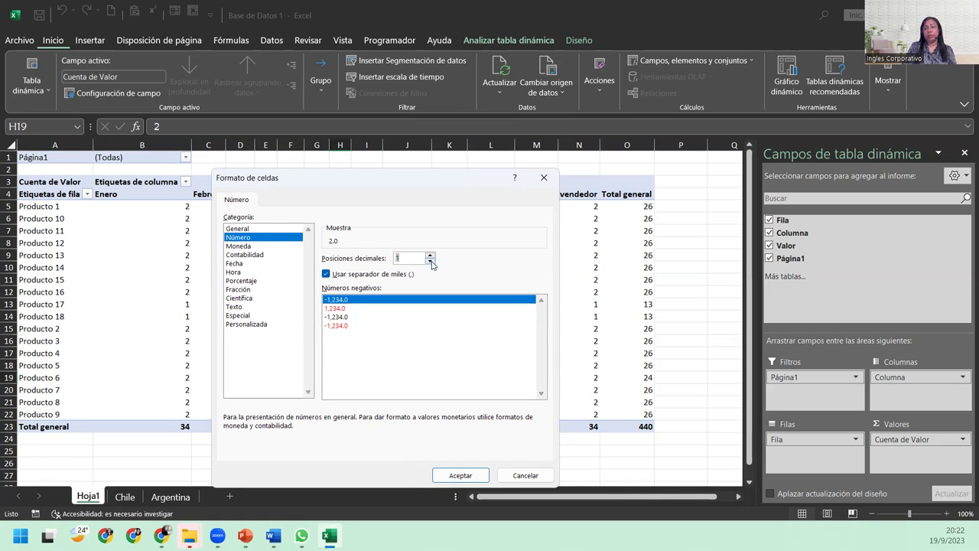
left_click(430, 261)
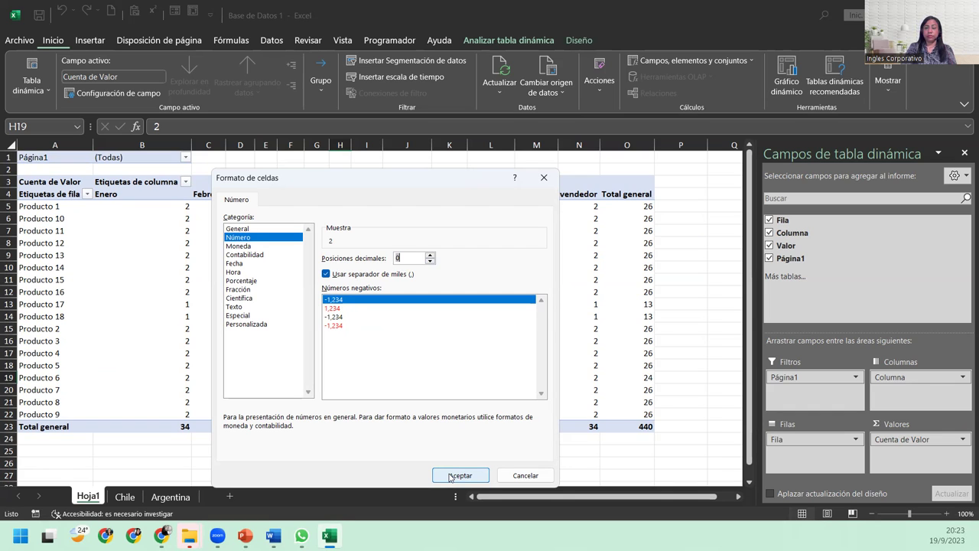
left_click(450, 476)
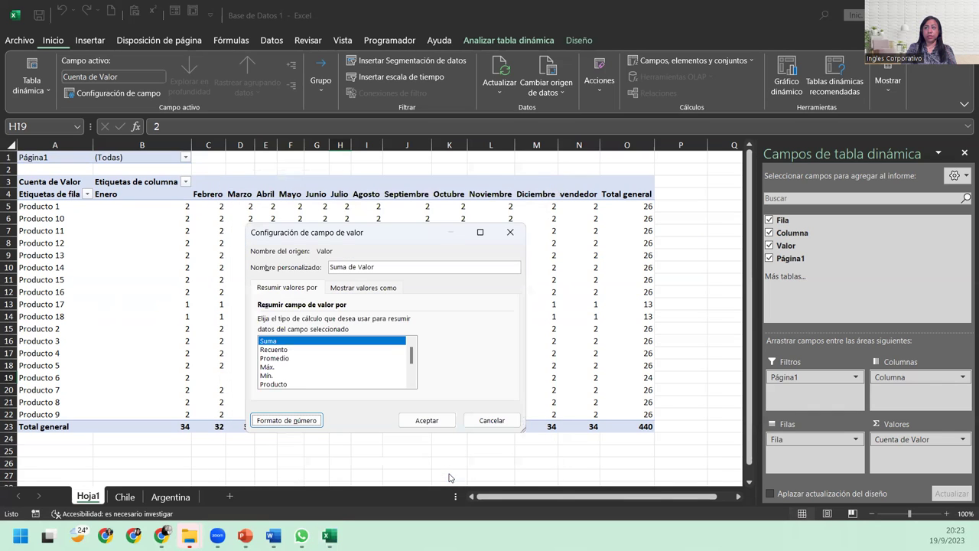
- Apply Suma de Valor to the pivot, showing a 15,217 grand total, and select the column labels cell
left_click(426, 420)
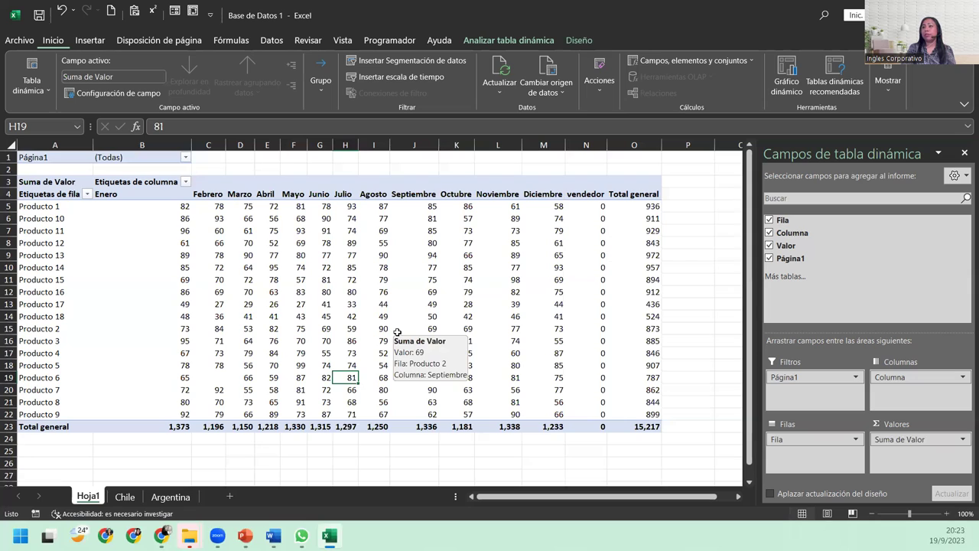
left_click(585, 205)
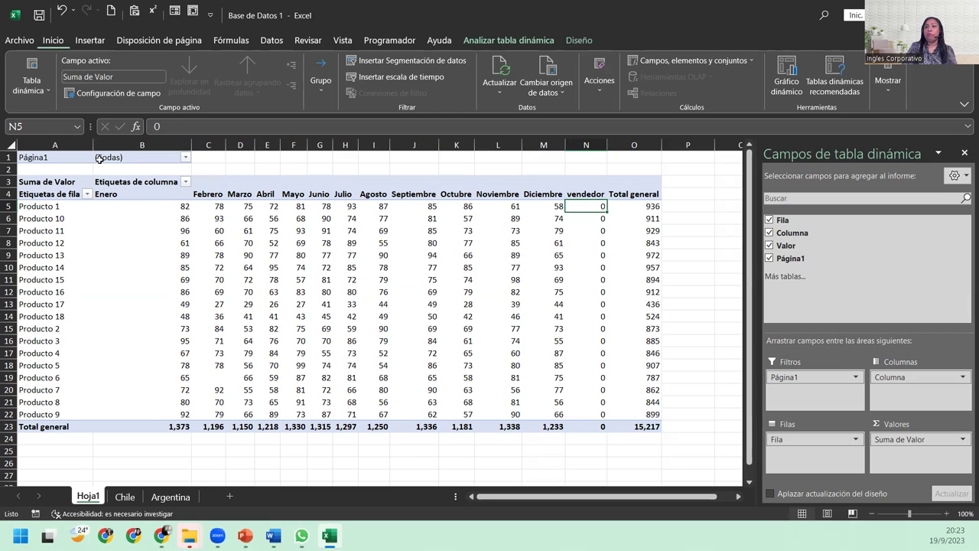
left_click(136, 181)
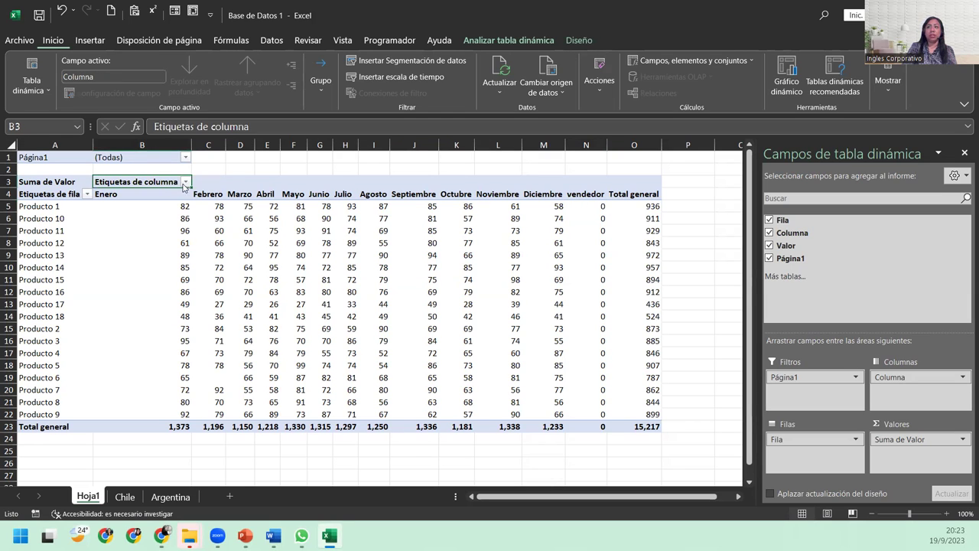
- Filter the pivot's column labels to exclude vendedor, keeping Enero through Diciembre
left_click(185, 183)
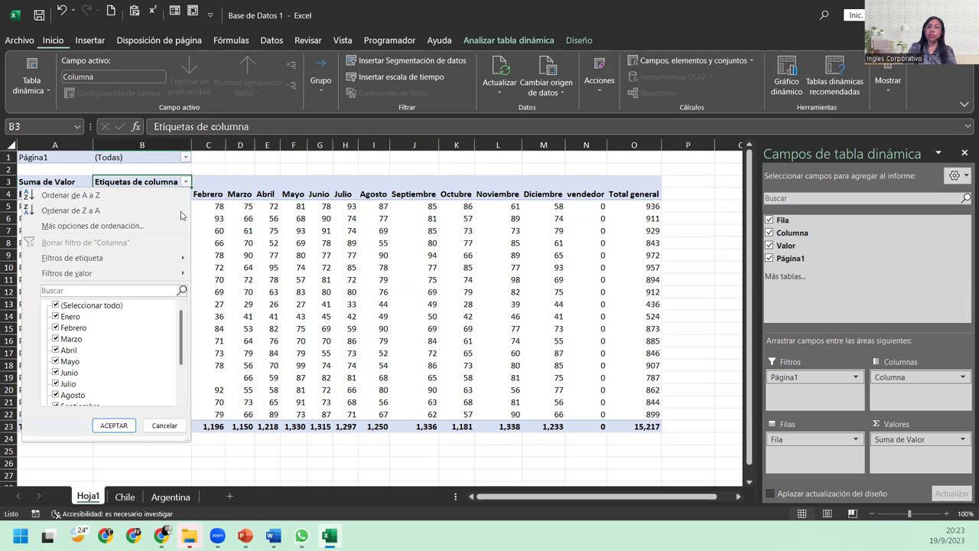
scroll(75, 335, "down", 1)
scroll(74, 335, "down", 1)
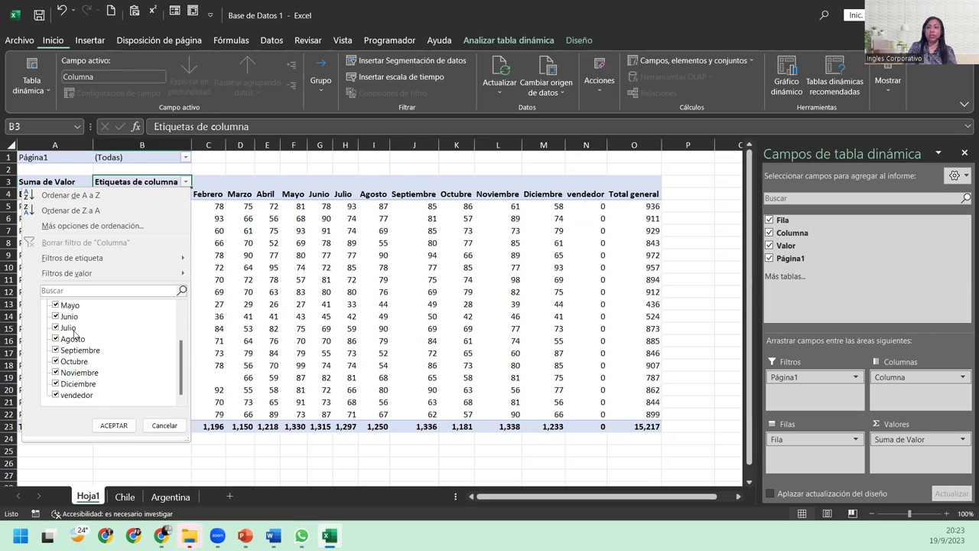
left_click(55, 395)
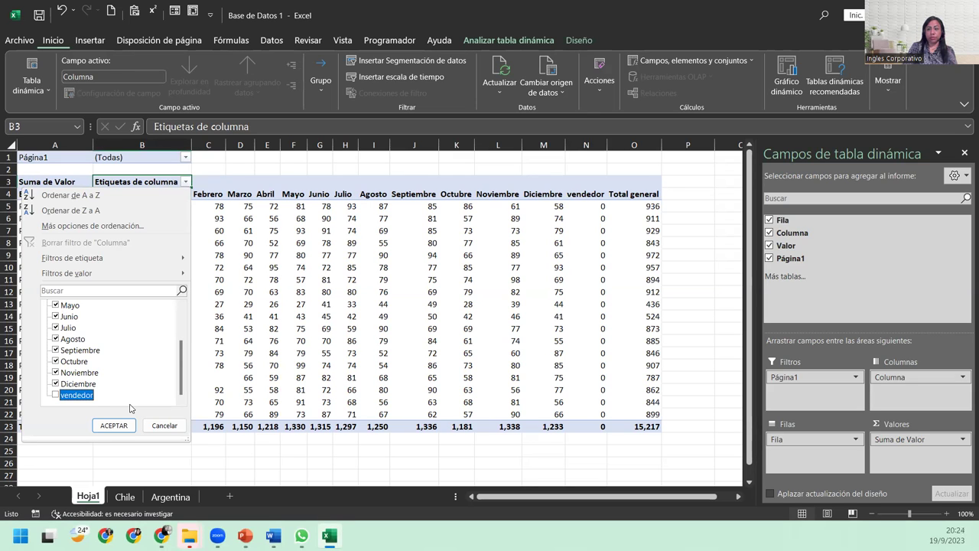
left_click(114, 425)
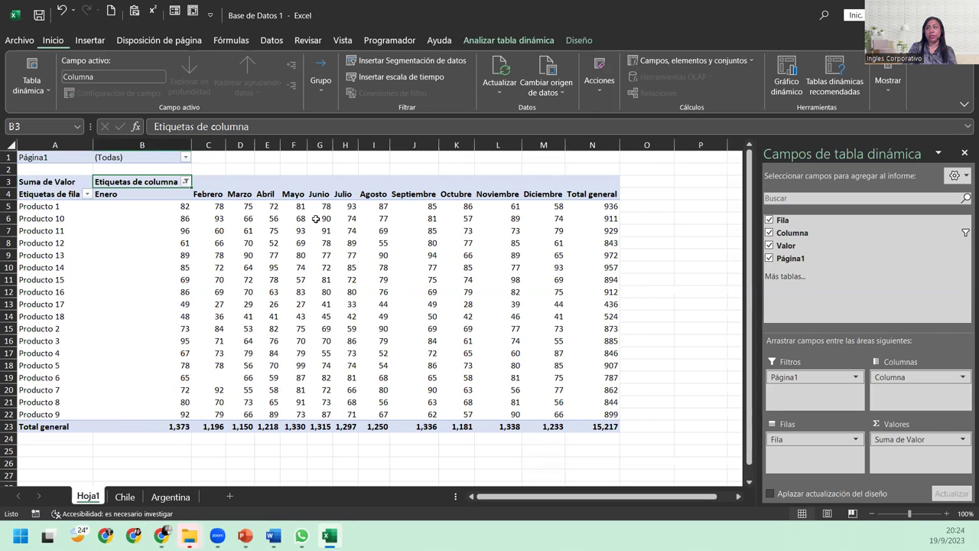
- Check a summed value and open the Suma de Valor field options
left_click(140, 268)
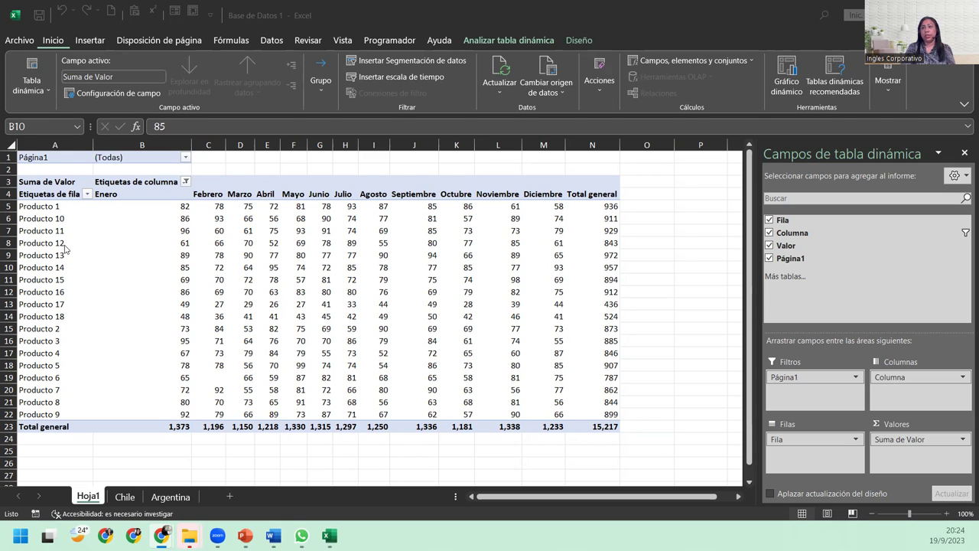
key("alt+Tab")
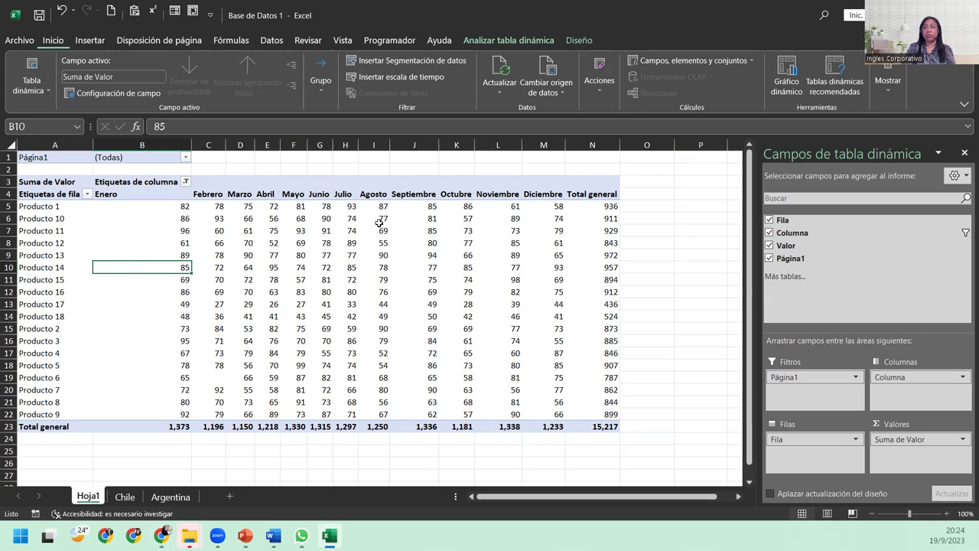
left_click(916, 441)
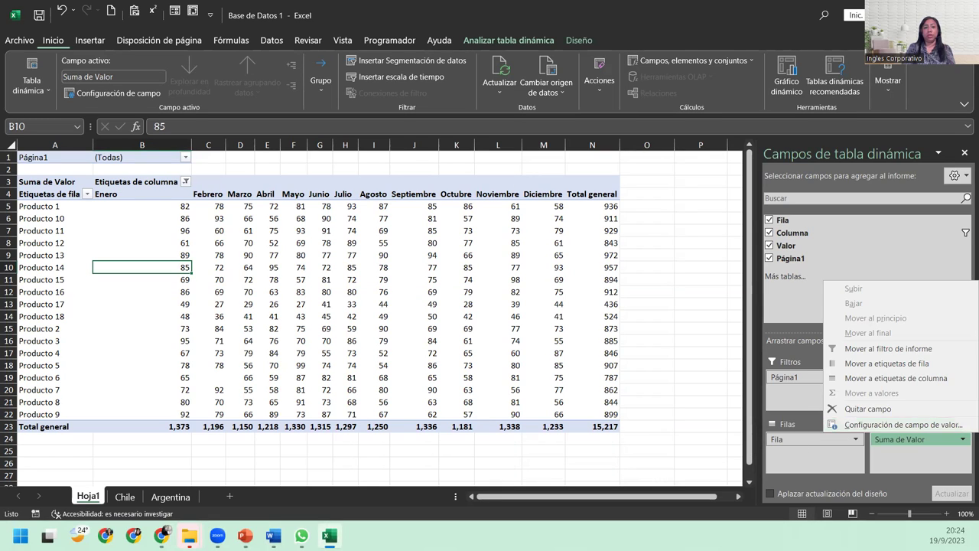
- Close the Suma de Valor field options without changing the pivot table
key("Escape")
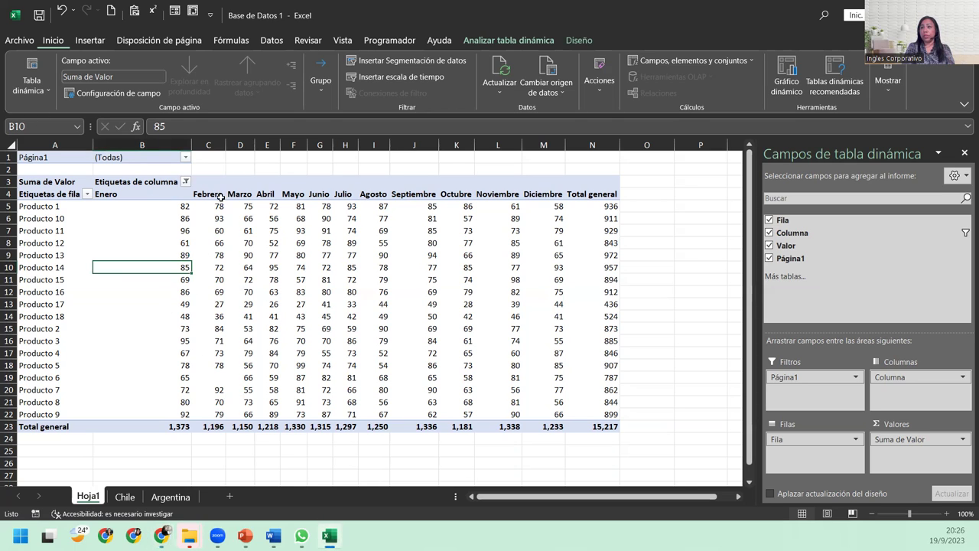
- Inspect the product row labels, Total general row and Producto 10's Enero value in the pivot table
left_click(43, 219)
left_click(50, 257)
left_click(59, 329)
left_click(54, 425)
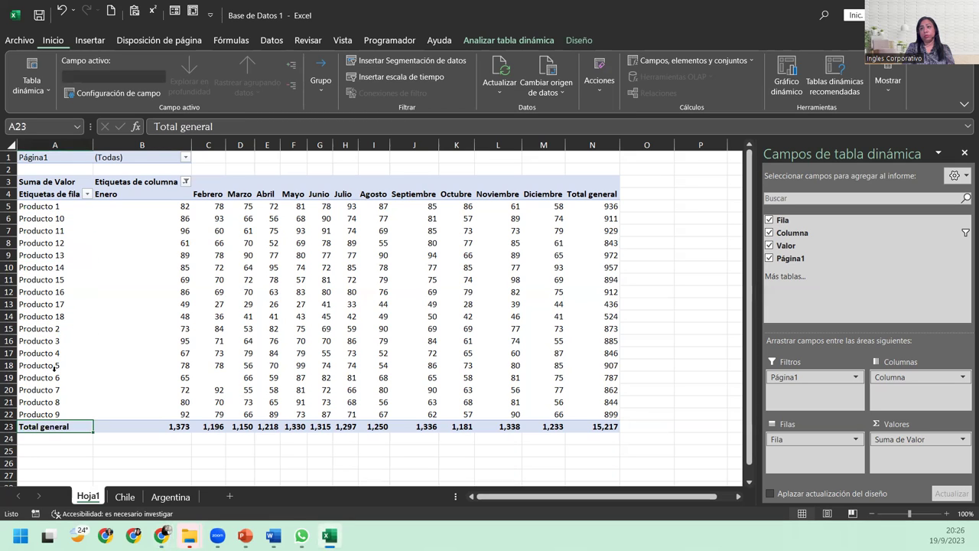
left_click(44, 218)
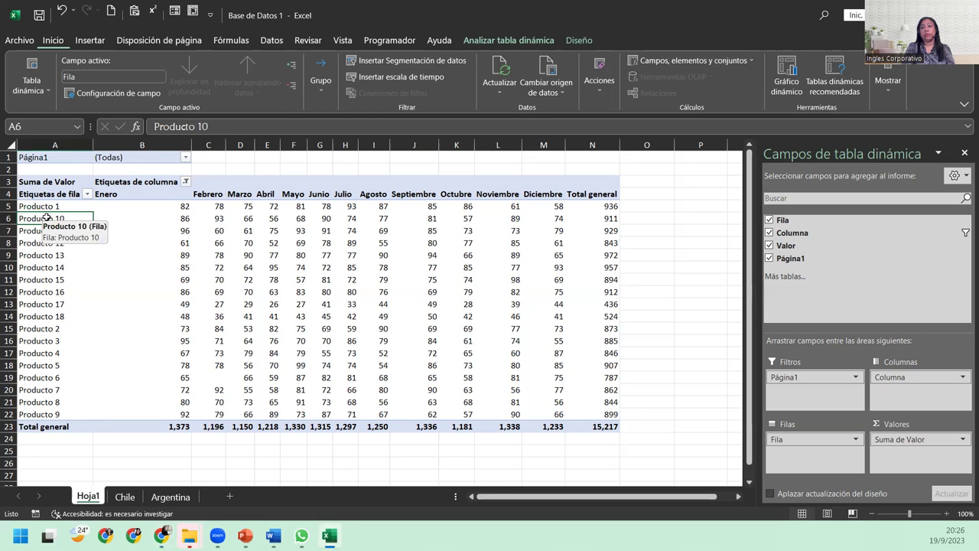
right_click(46, 218)
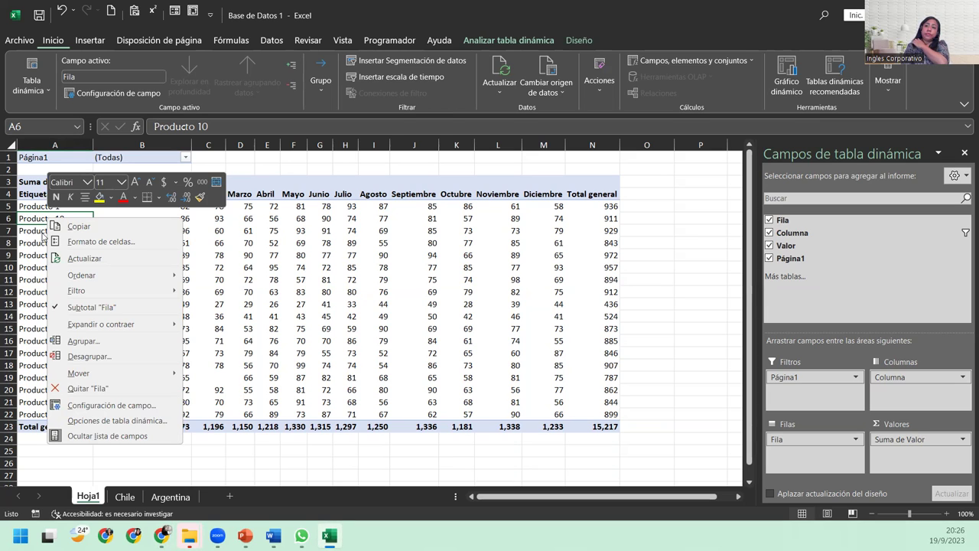
key("Escape")
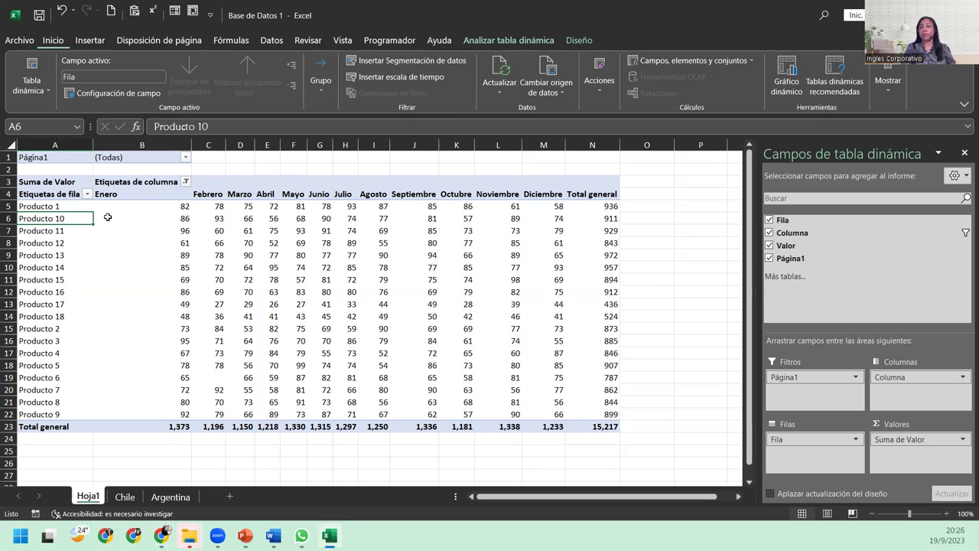
left_click(165, 216)
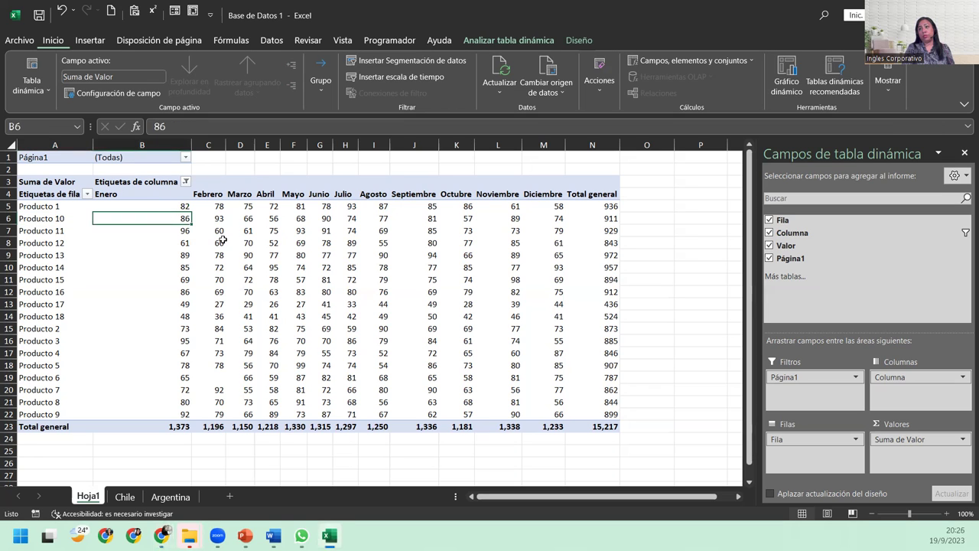
- Select the Producto 15 and 16 grand totals to read their sum, then return to the survey
left_click(634, 283)
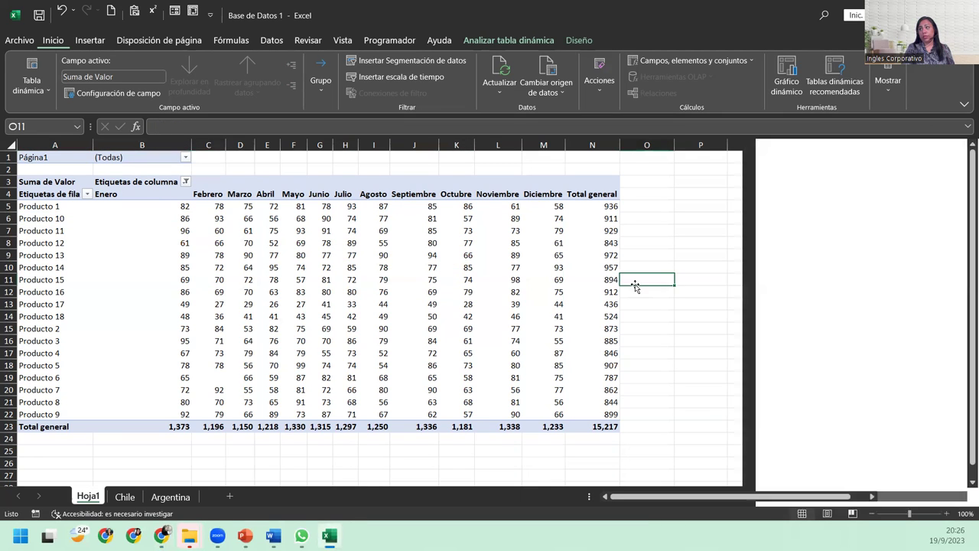
left_click_drag(604, 291, 604, 280)
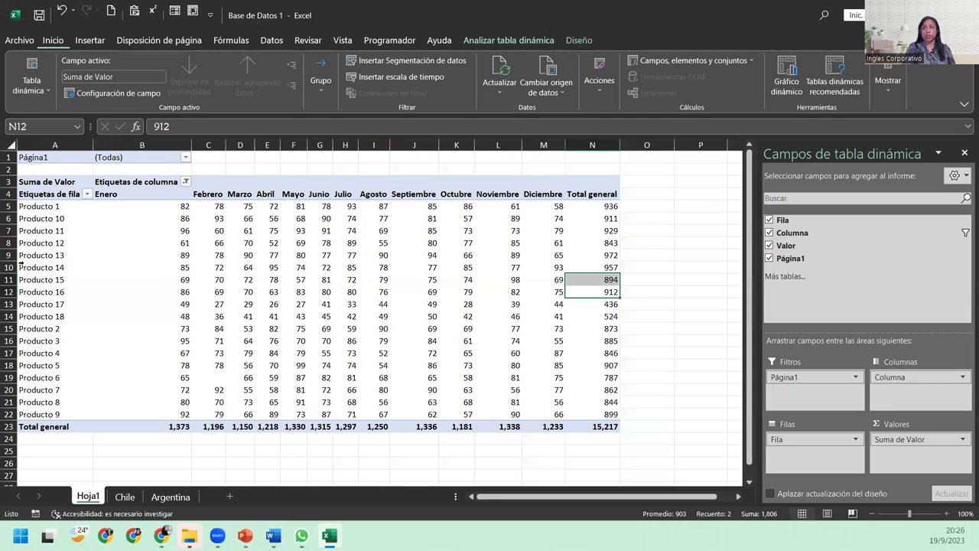
left_click(101, 227)
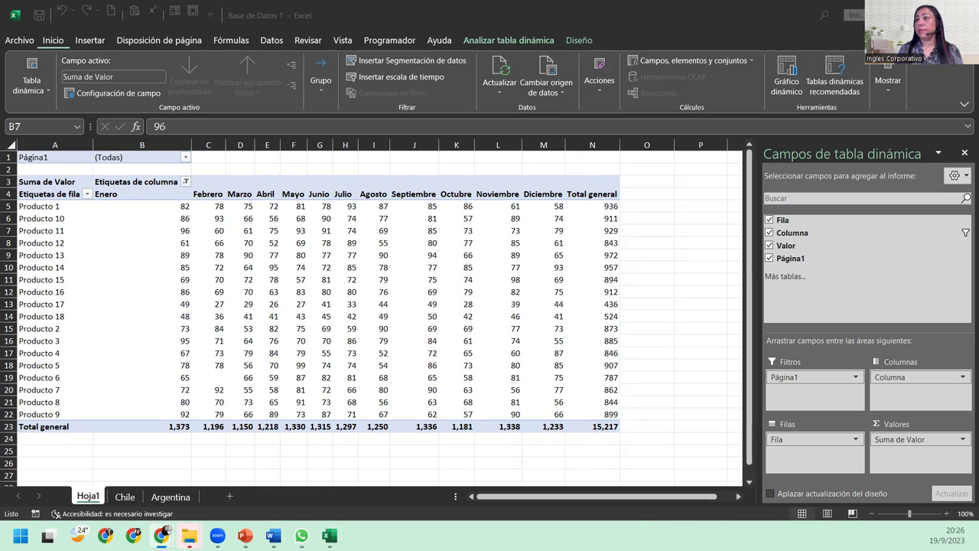
key("super+Up")
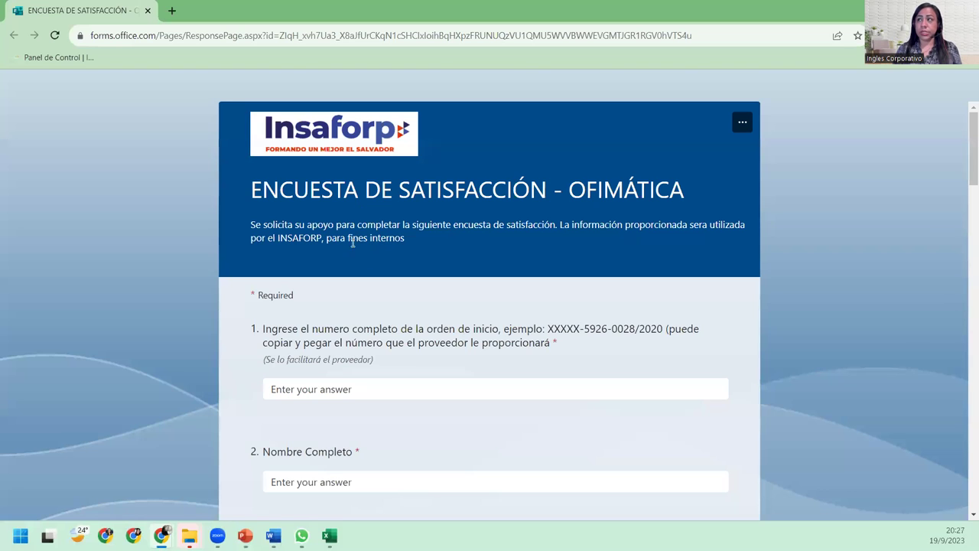
- Scroll to question 1 and place the cursor in the order number answer box
scroll(359, 229, "down", 1)
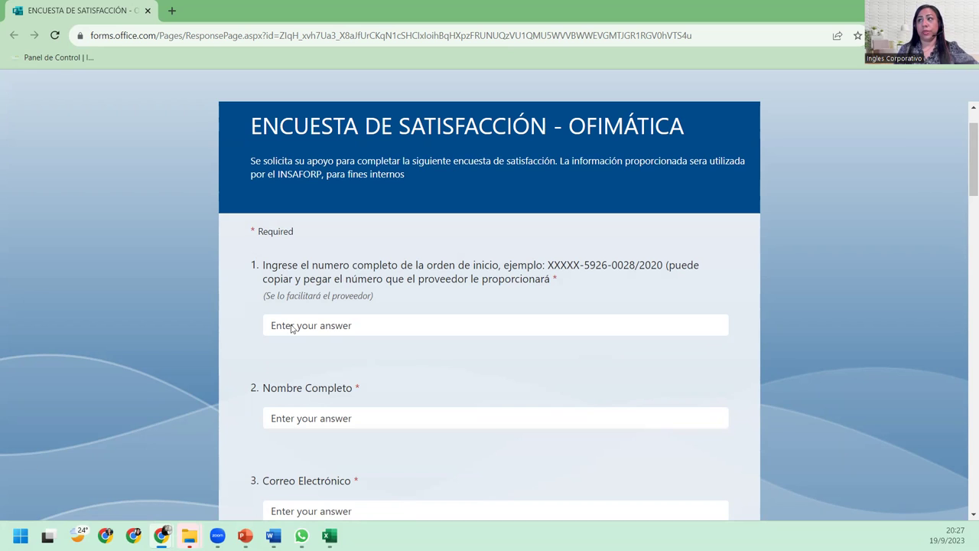
left_click(326, 329)
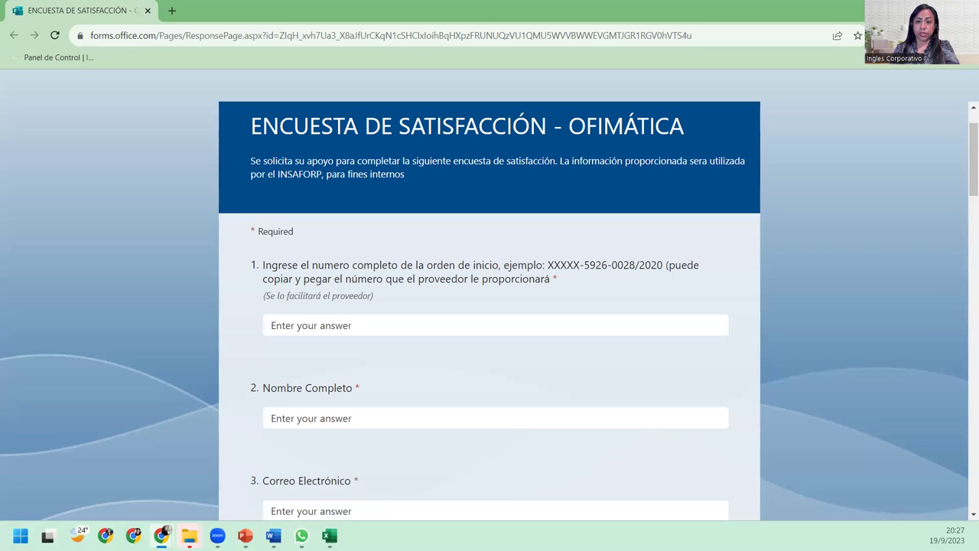
- Paste the order number into the question 1 answer box
left_click(451, 321)
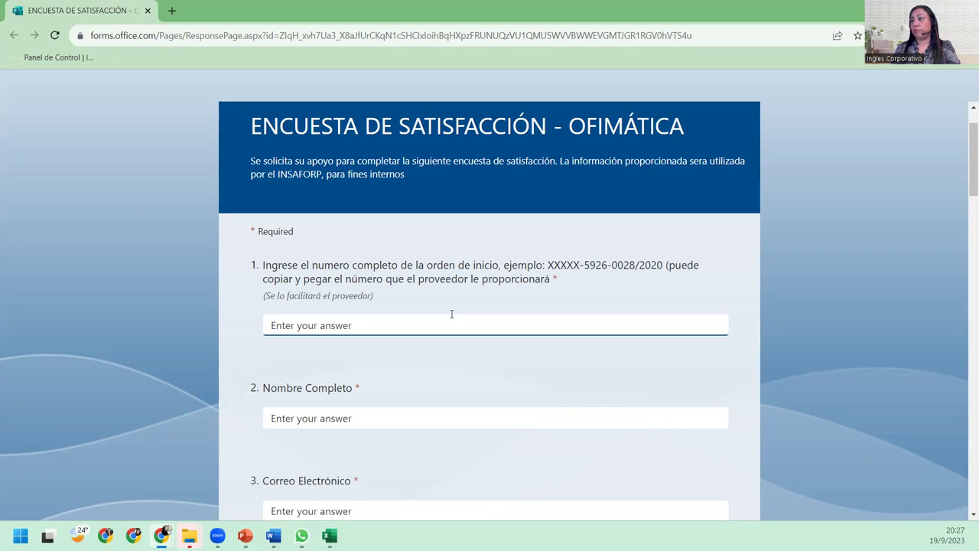
key("ctrl+v")
left_click(344, 418)
scroll(366, 342, "down", 2)
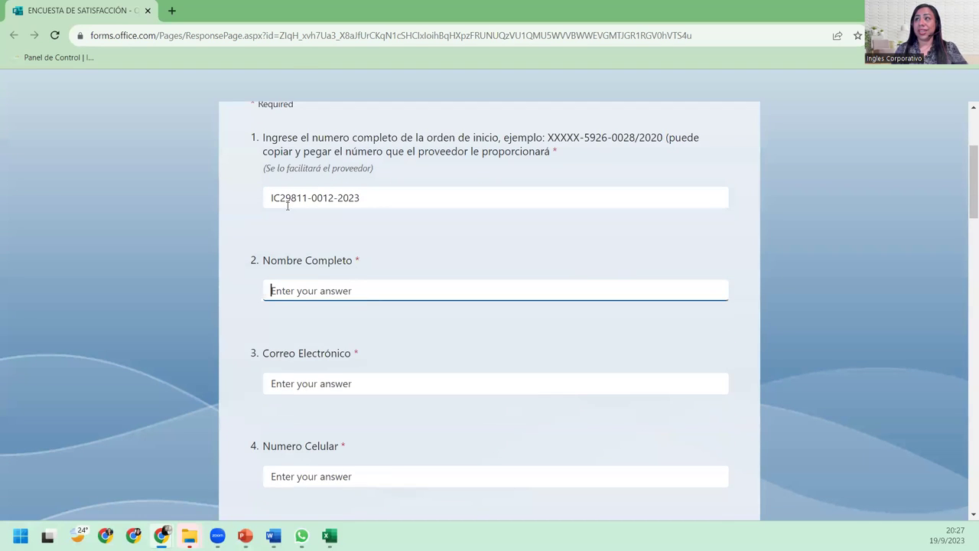
left_click(383, 199)
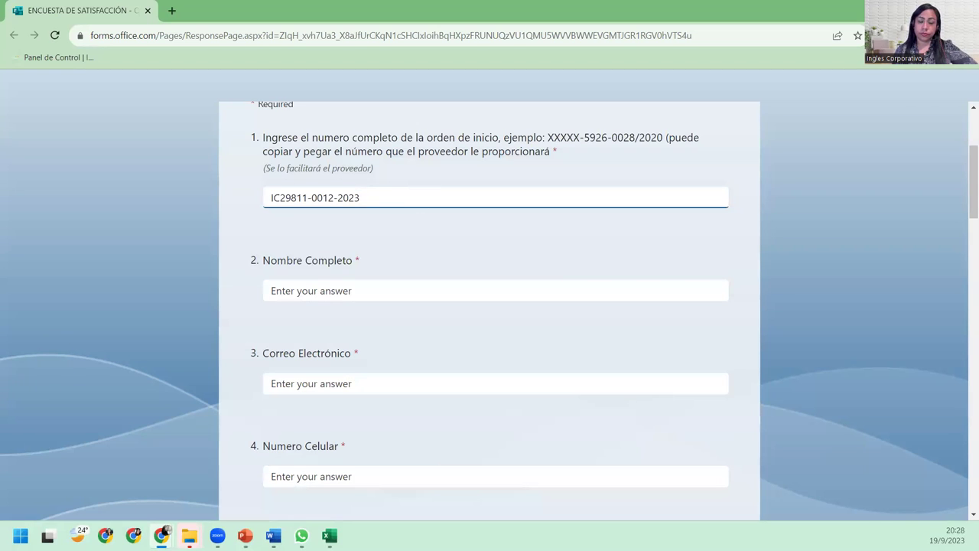
- Switch between browser windows while visiting the Nombre Completo and Correo Electrónico answer boxes
left_click(134, 536)
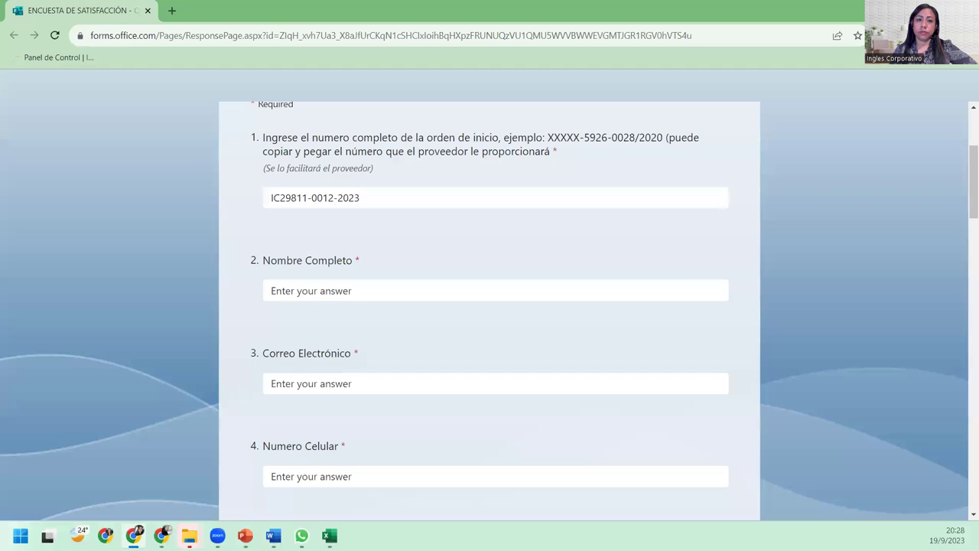
left_click(413, 289)
key("alt+Tab")
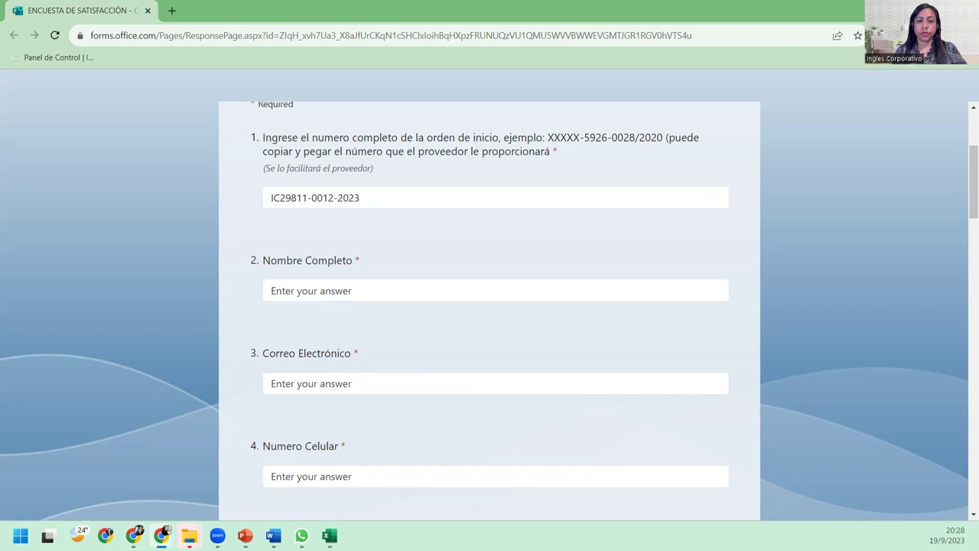
left_click(337, 382)
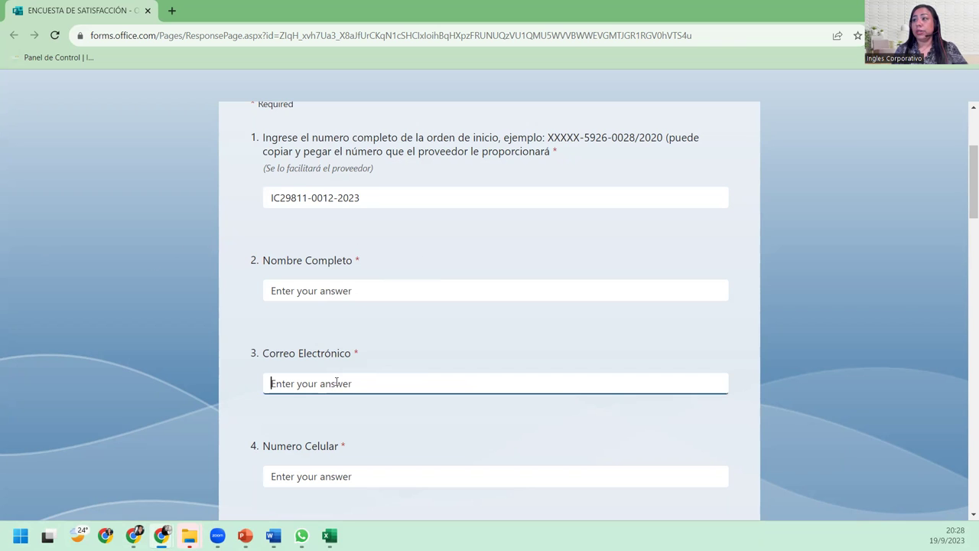
scroll(336, 382, "down", 3)
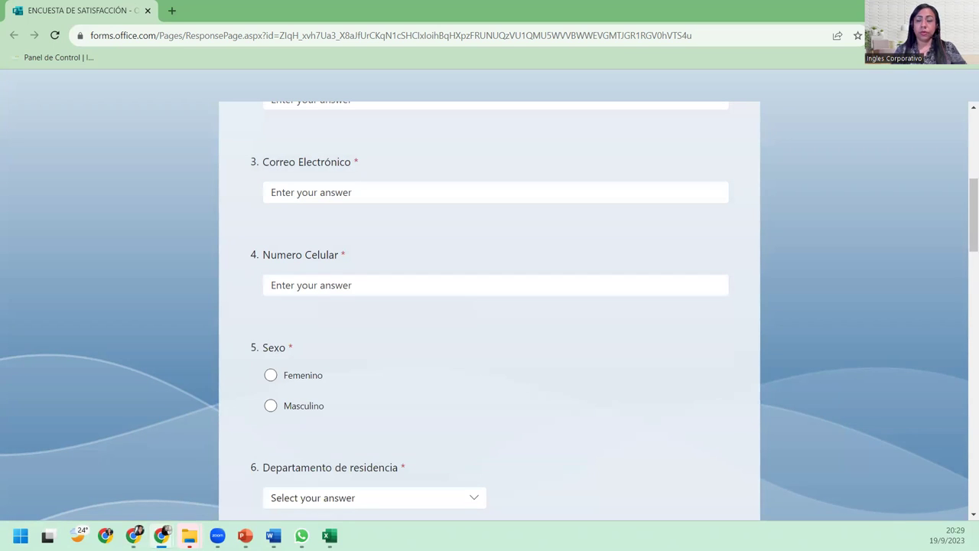
scroll(368, 219, "up", 3)
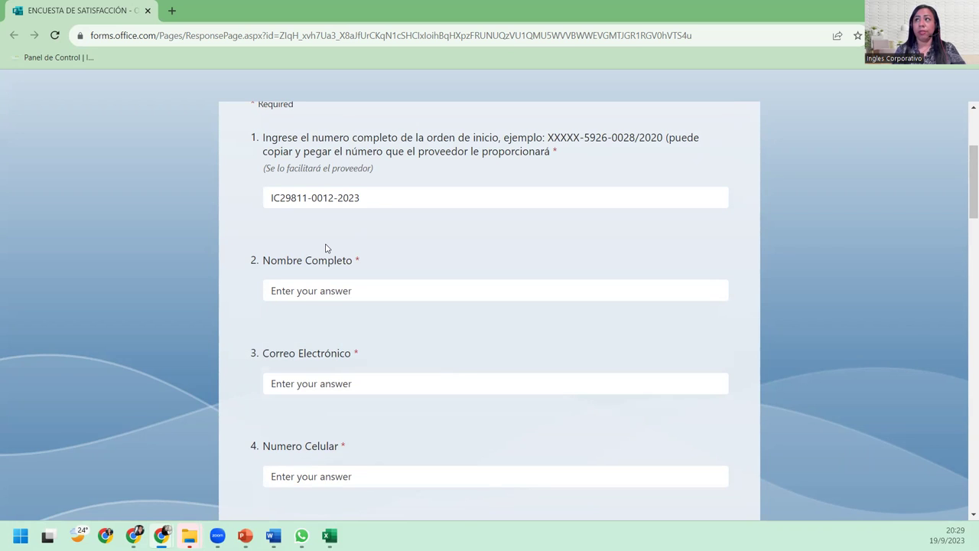
- Select the entered order number to check it, then move to the Nombre Completo answer
left_click(358, 199)
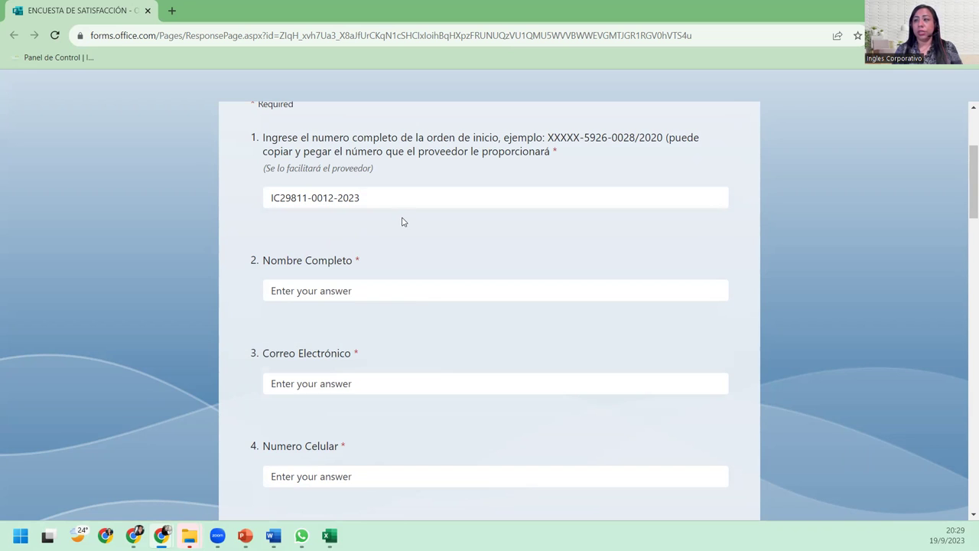
left_click_drag(400, 200, 93, 201)
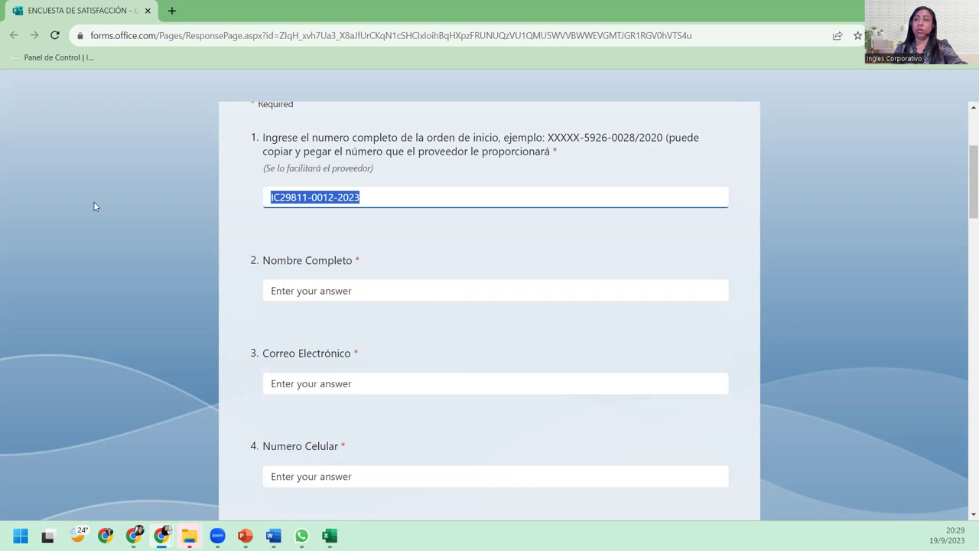
key("alt+Tab")
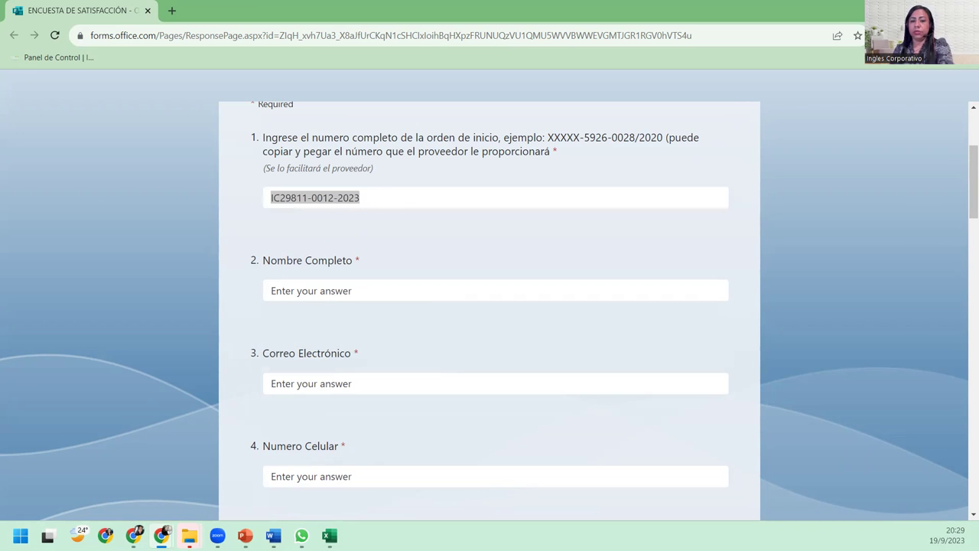
left_click(368, 293)
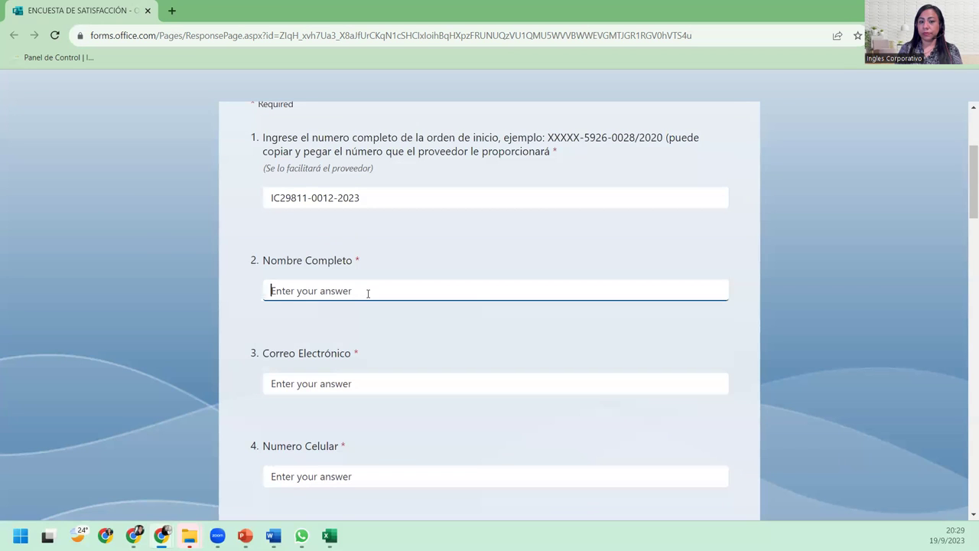
scroll(368, 293, "down", 3)
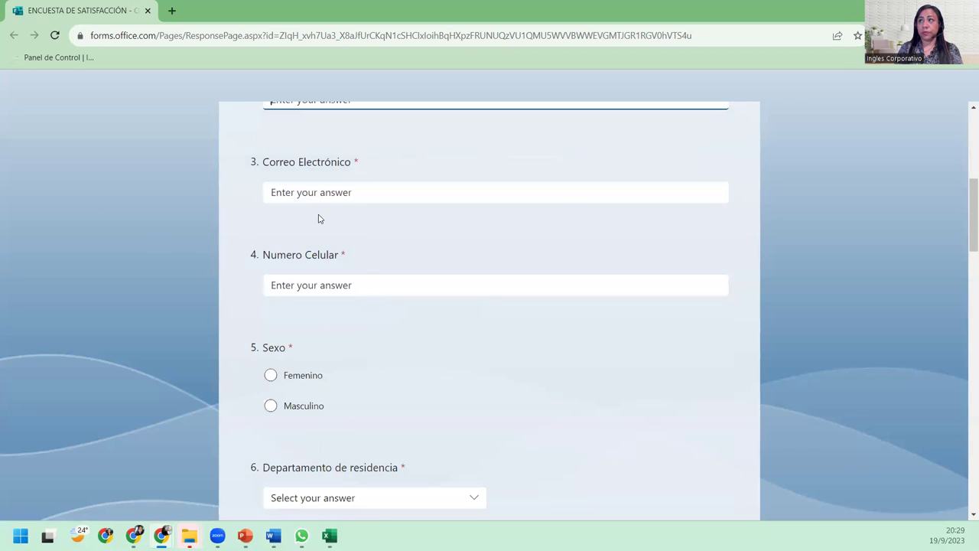
left_click(325, 188)
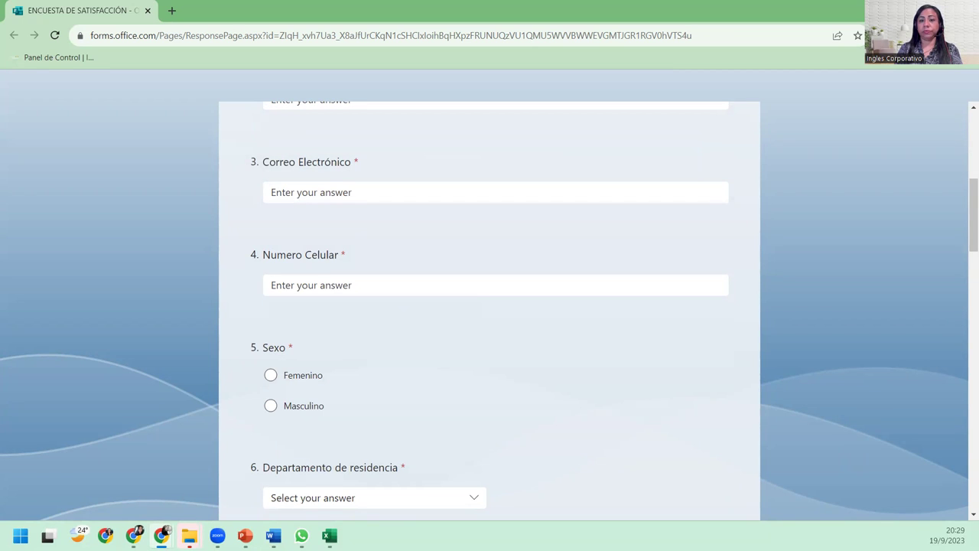
left_click(317, 288)
scroll(317, 289, "down", 2)
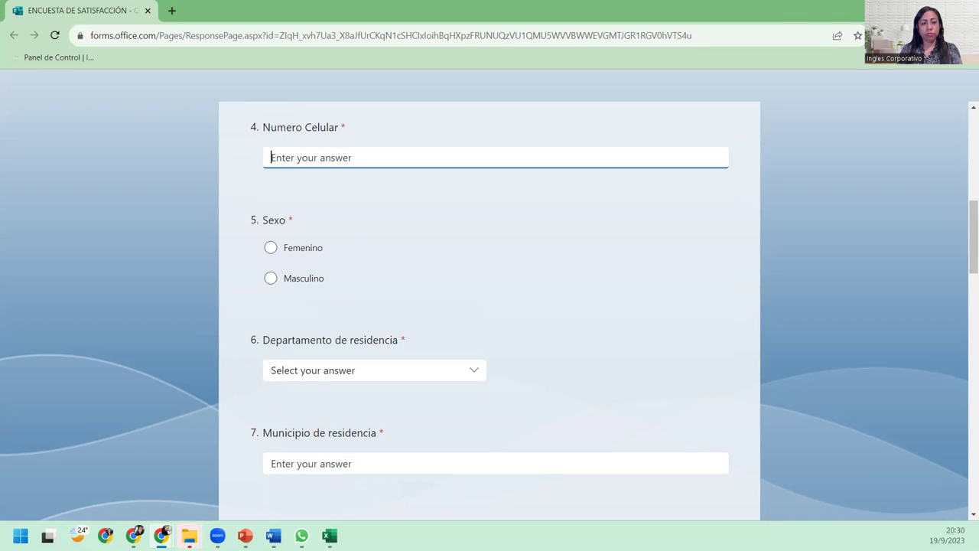
key("alt+Tab")
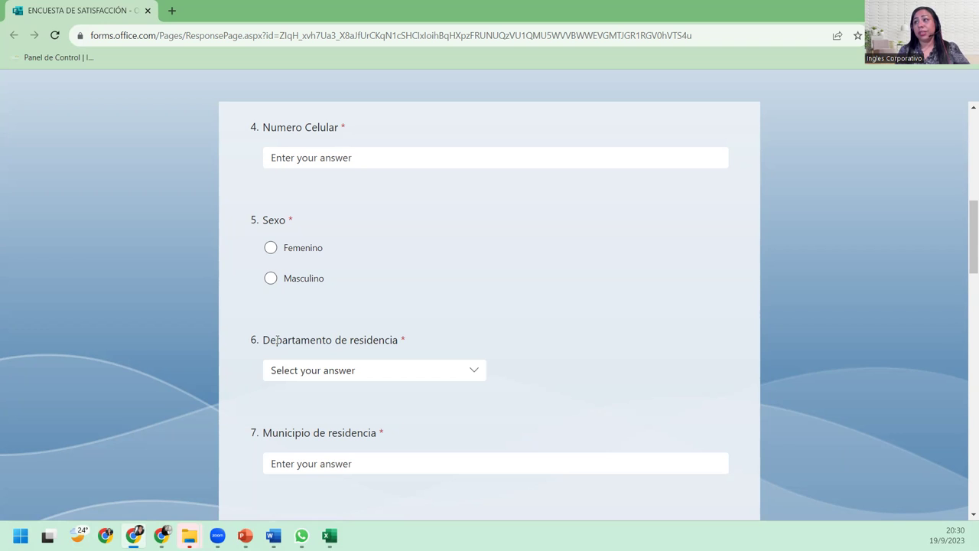
scroll(408, 303, "down", 2)
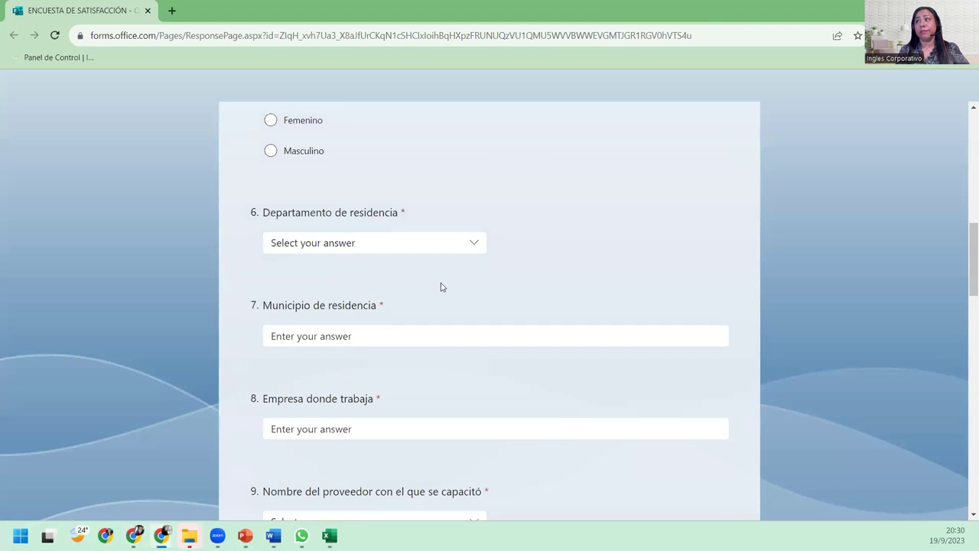
scroll(439, 286, "down", 2)
scroll(439, 286, "up", 1)
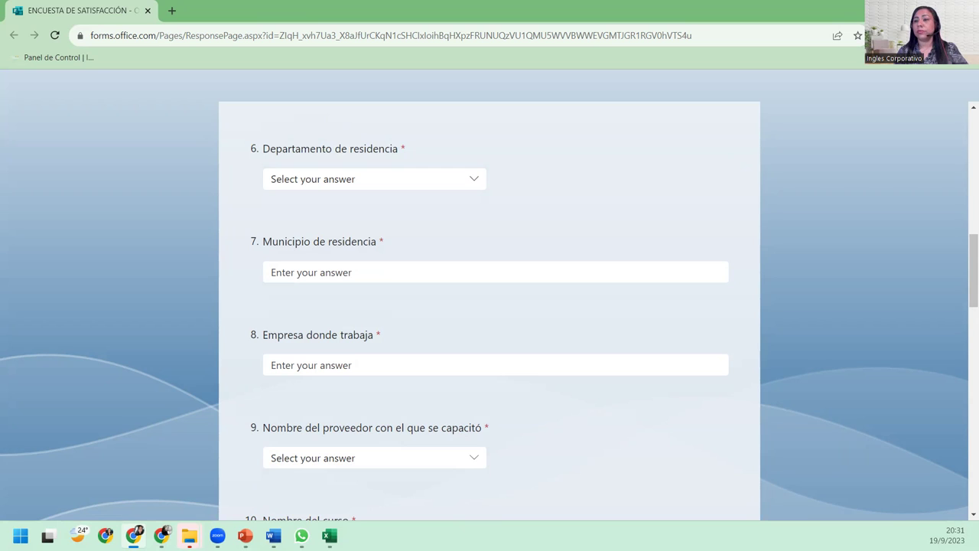
left_click(341, 276)
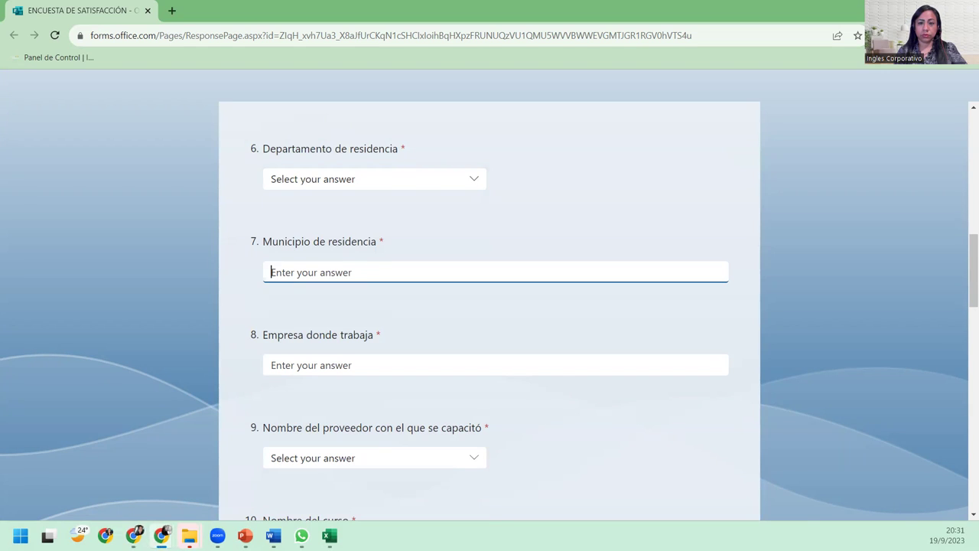
key("alt+Tab")
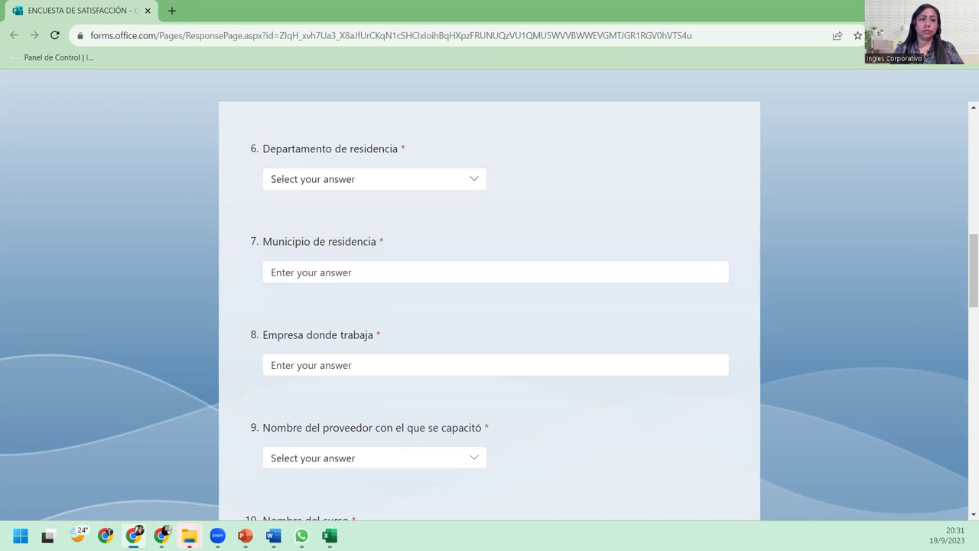
left_click(270, 272)
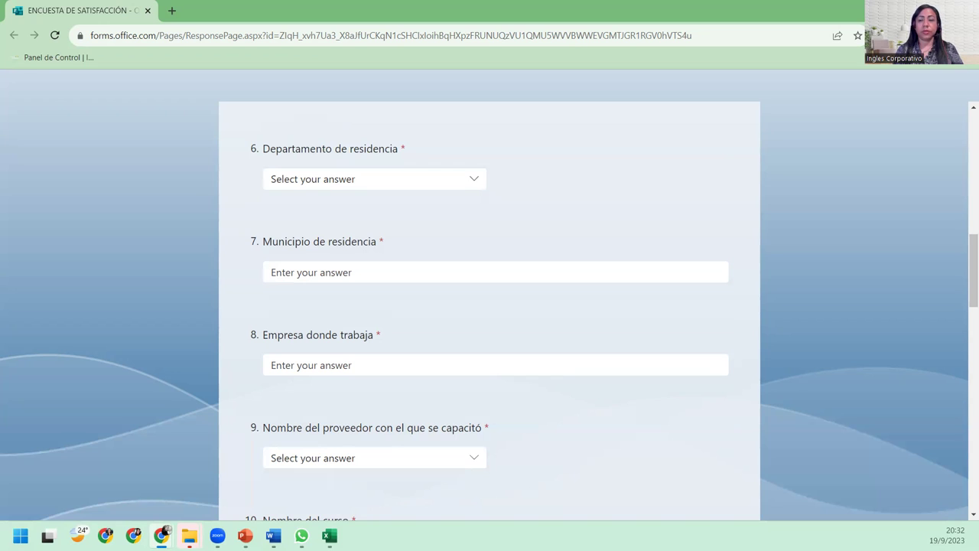
left_click(355, 361)
scroll(354, 361, "down", 3)
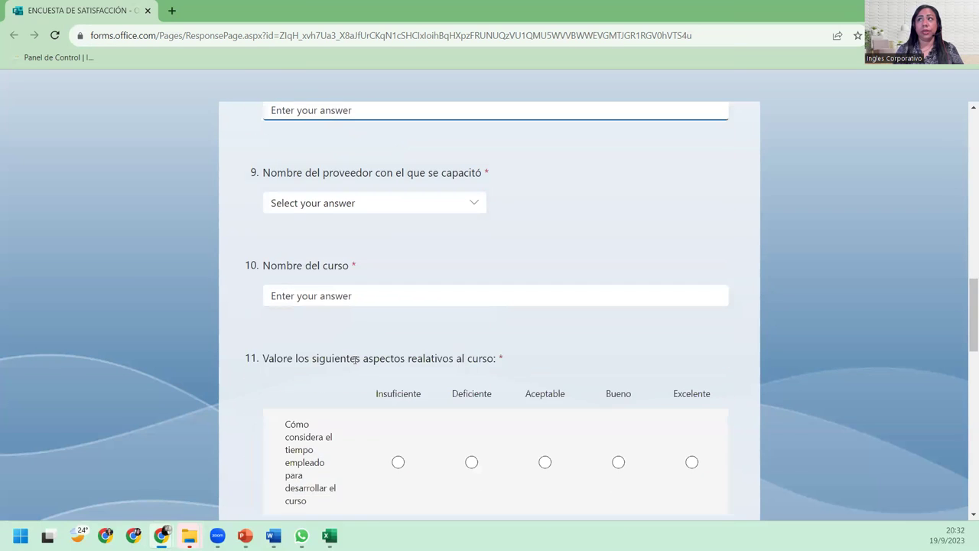
scroll(337, 348, "up", 1)
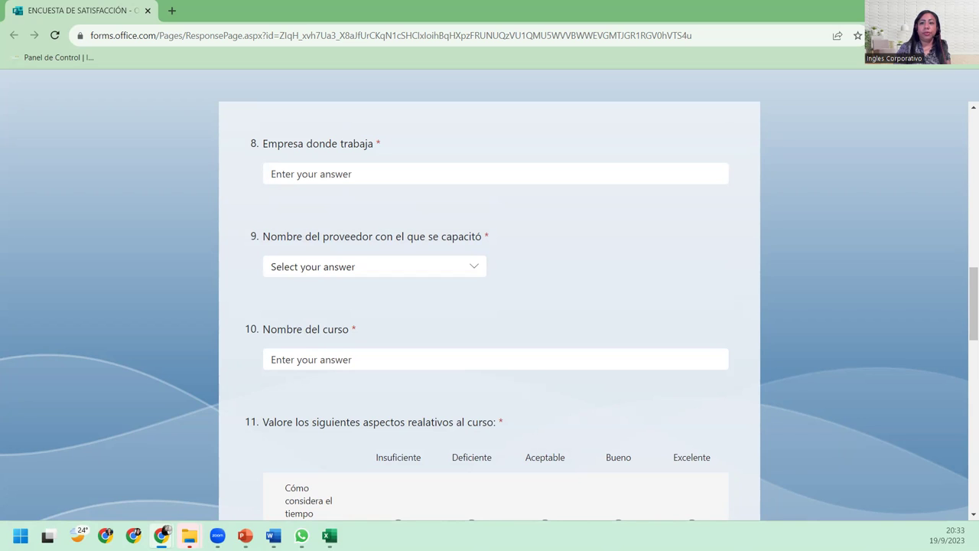
left_click(425, 174)
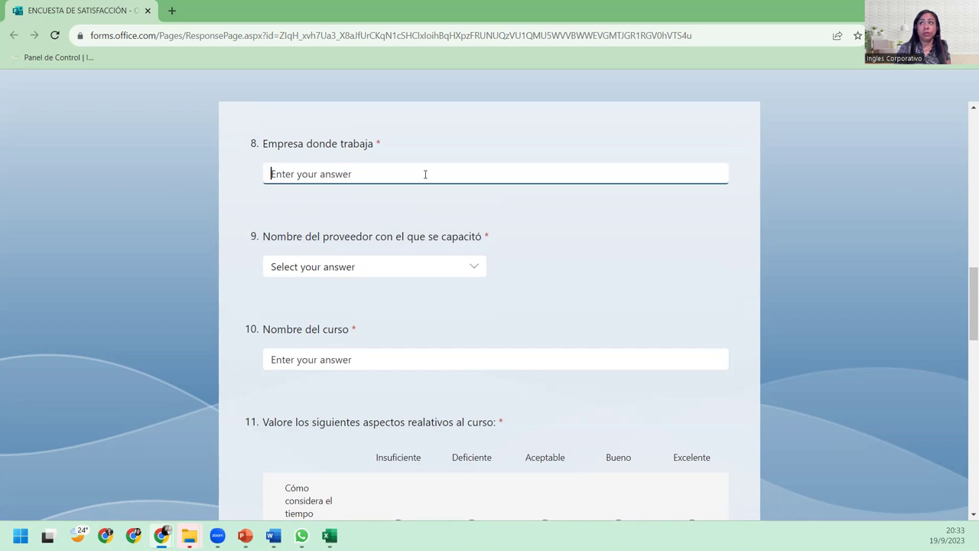
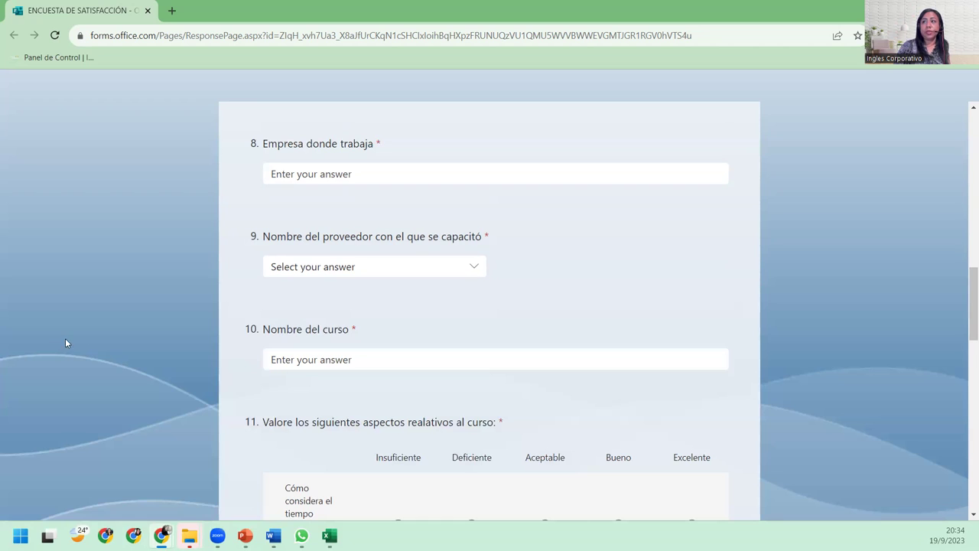
- Scroll through the satisfaction survey to bring question 9's training-provider dropdown into view
left_click(348, 358)
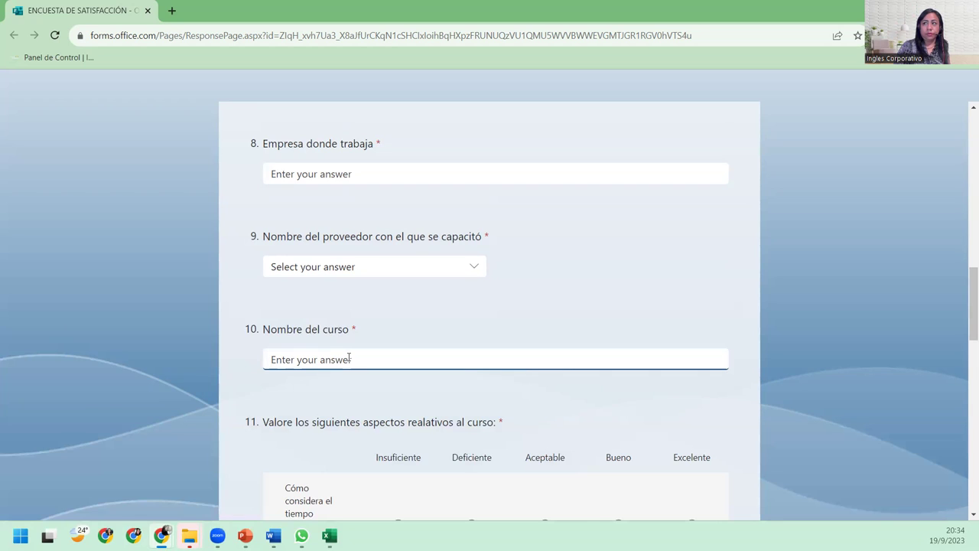
scroll(349, 357, "down", 3)
scroll(349, 358, "down", 5)
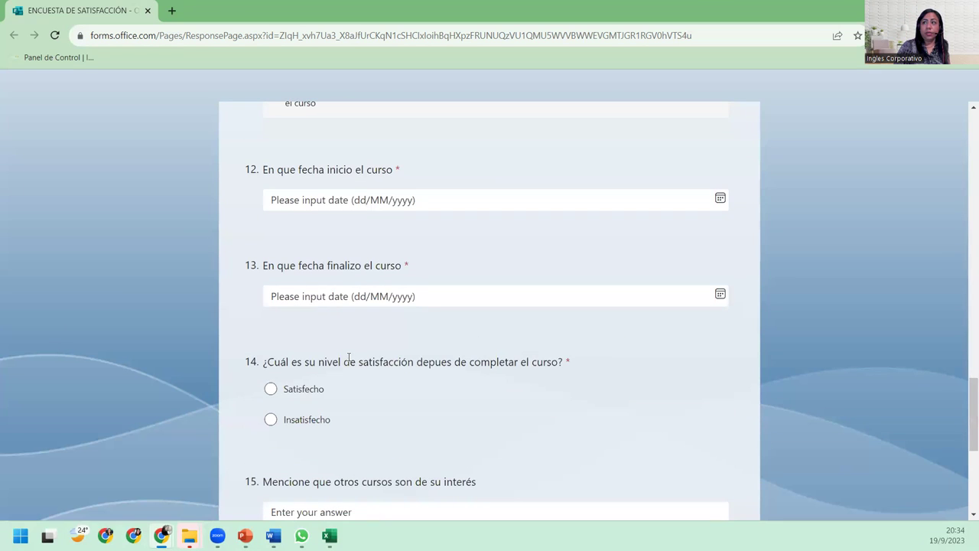
scroll(349, 357, "up", 1)
scroll(350, 354, "up", 2)
scroll(372, 349, "down", 2)
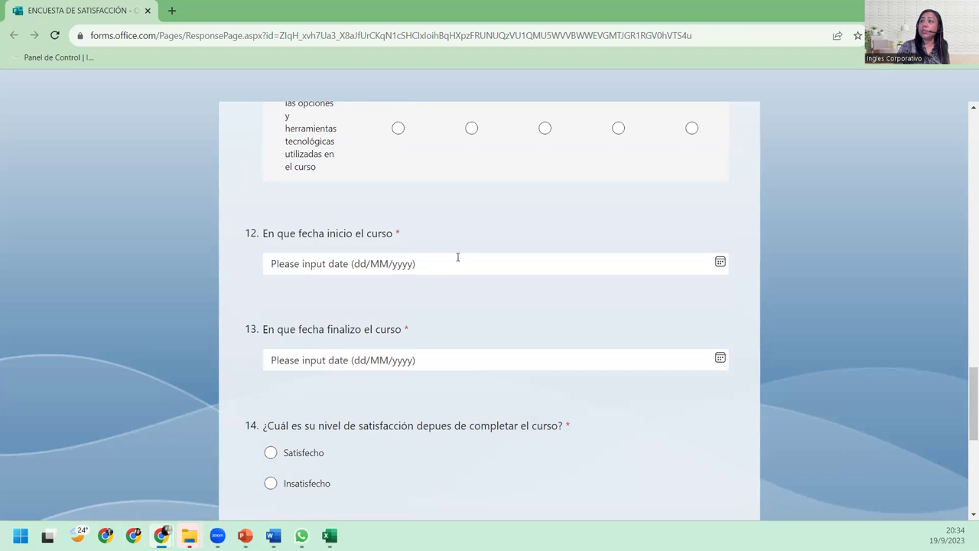
scroll(462, 250, "up", 5)
scroll(463, 250, "up", 5)
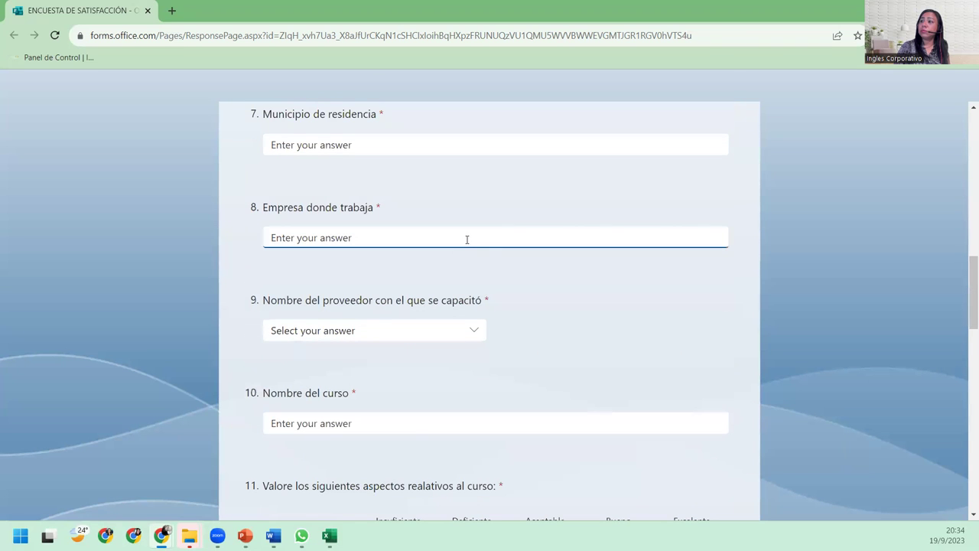
- Pick REGAL PRODUCTS INC. EL SALVADOR INTERNATIONAL S.A. DE C.V. from question 9's provider list
left_click(442, 336)
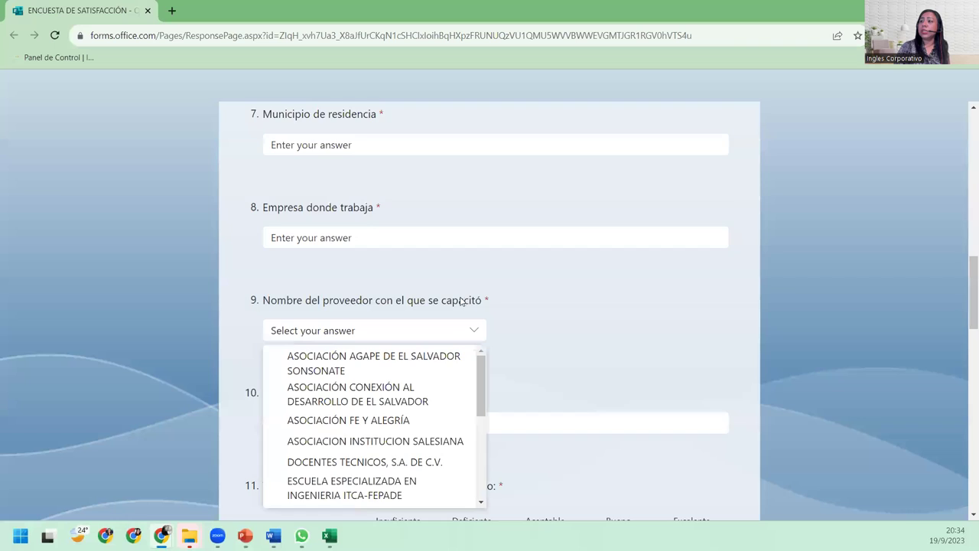
scroll(429, 344, "down", 3)
mouse_move(482, 191)
left_mouse_down()
mouse_move(484, 291)
mouse_move(459, 307)
left_mouse_up()
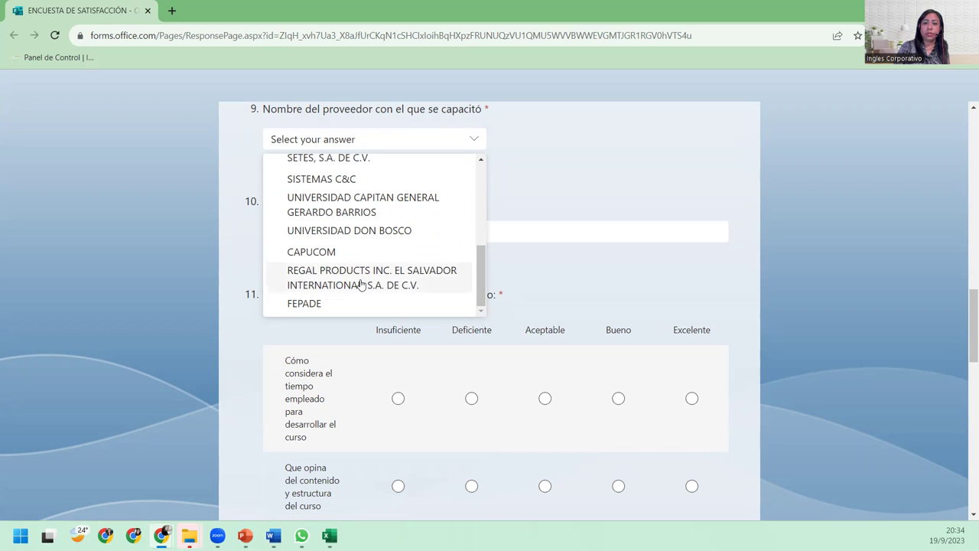
left_click(363, 284)
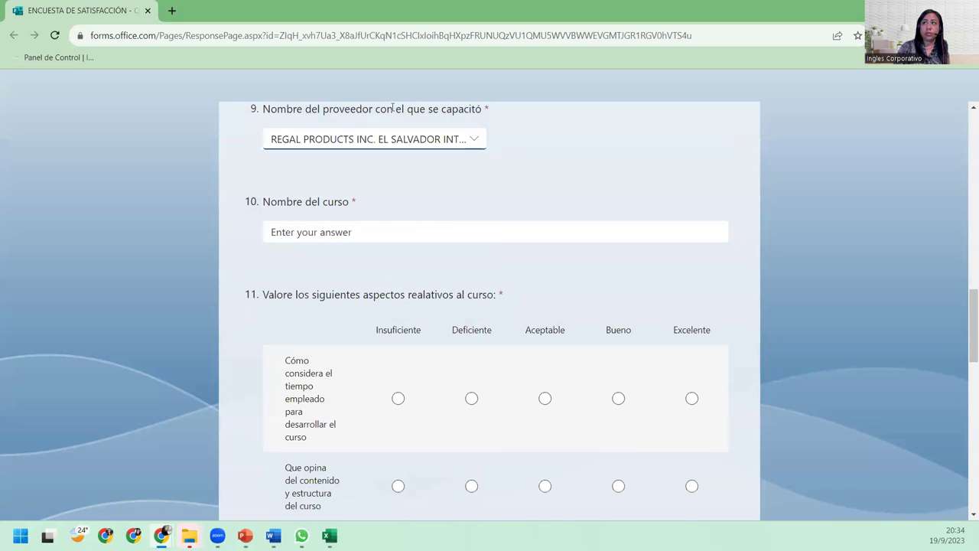
scroll(523, 143, "up", 1)
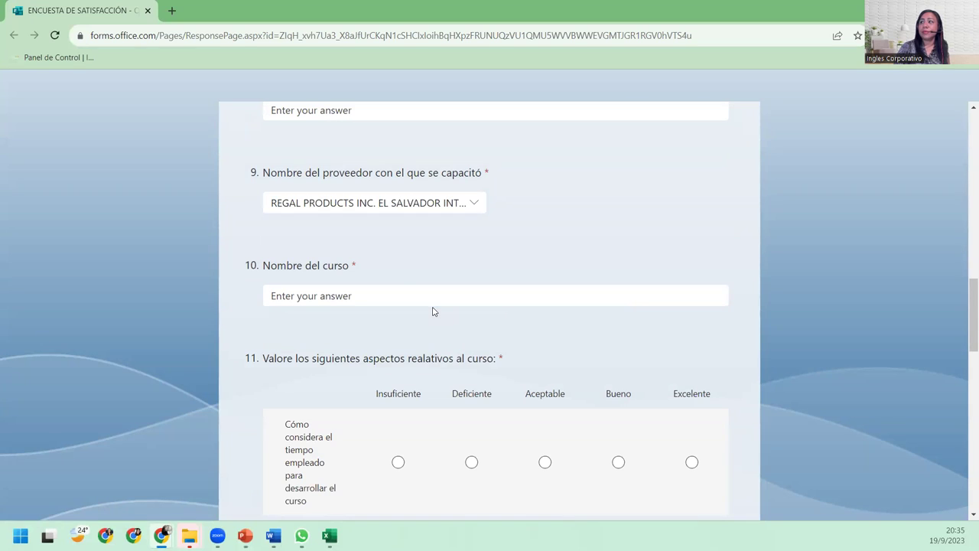
- Pick 21 August 2023 in the start-date calendar and 19 September 2023 for the end date
scroll(431, 310, "down", 2)
scroll(438, 302, "down", 4)
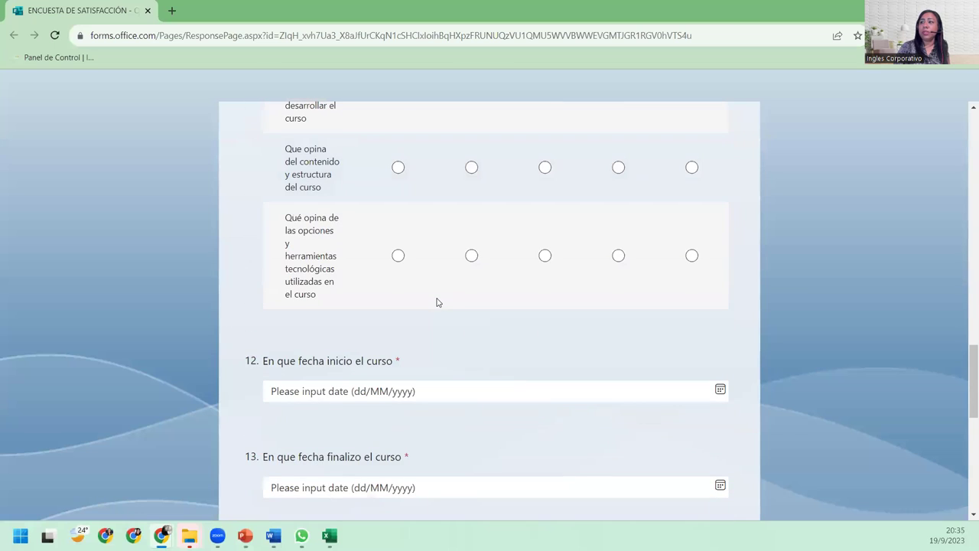
scroll(438, 302, "down", 2)
left_click(423, 268)
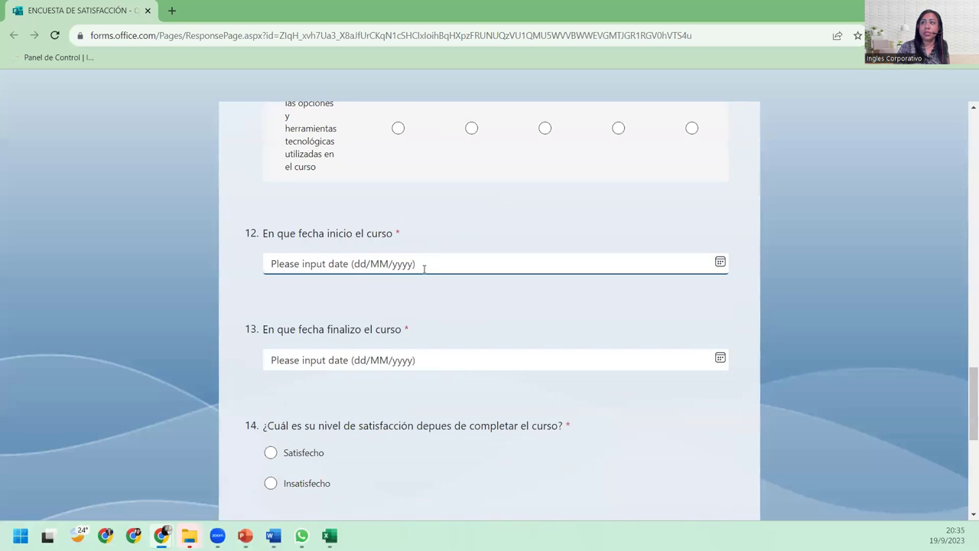
left_click(424, 268)
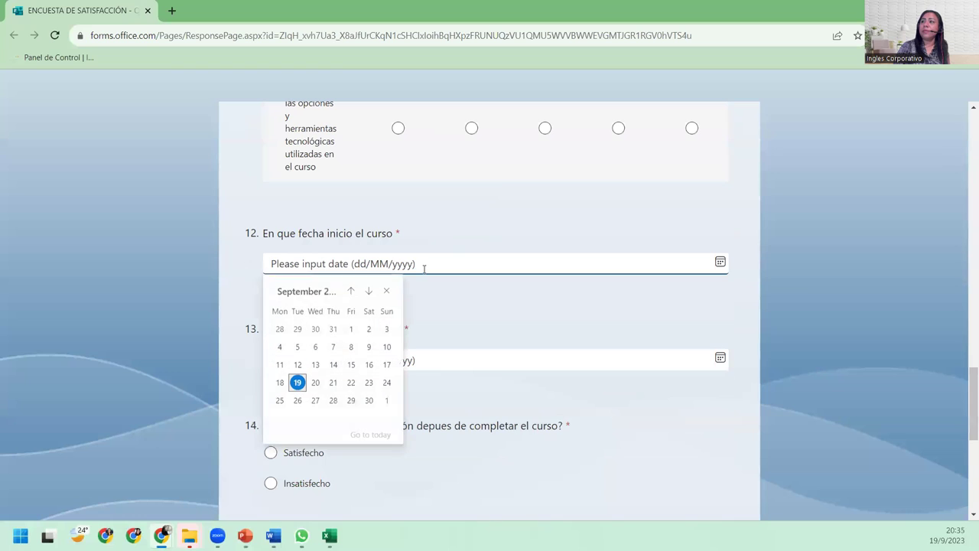
left_click(351, 292)
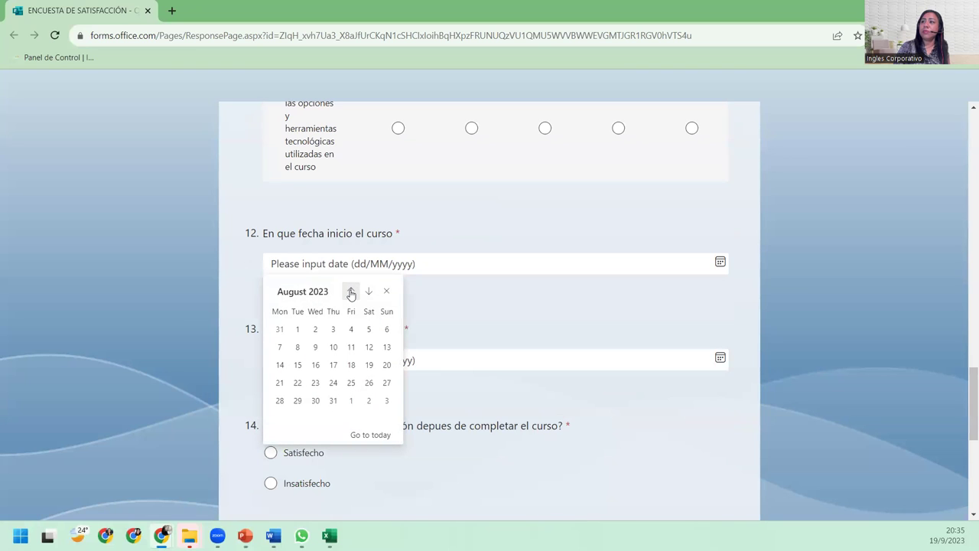
left_click(280, 384)
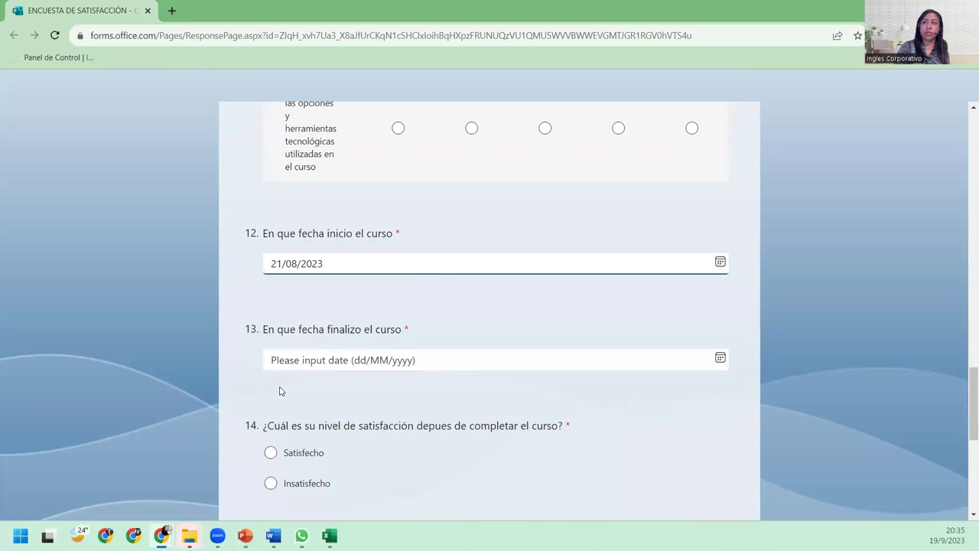
left_click(323, 359)
left_click(298, 291)
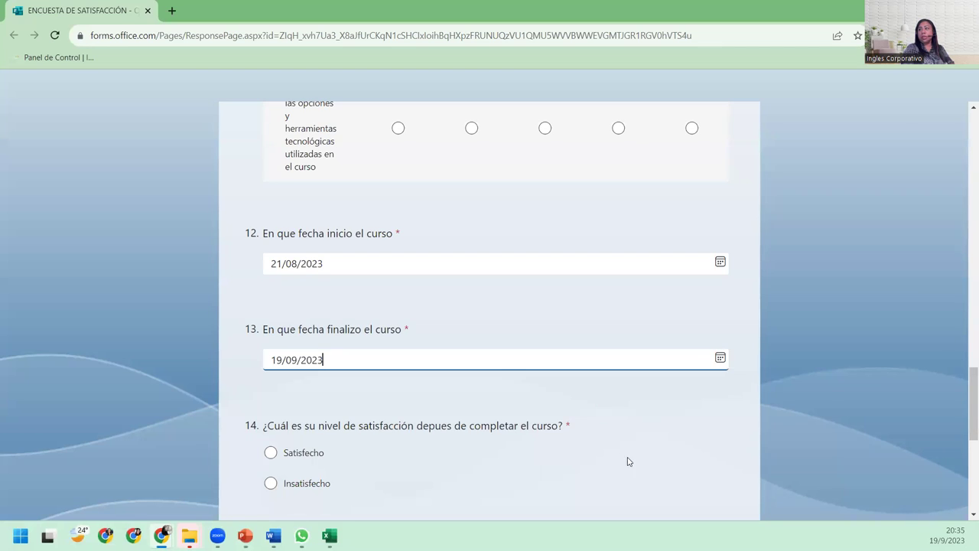
scroll(635, 452, "down", 3)
scroll(646, 430, "down", 2)
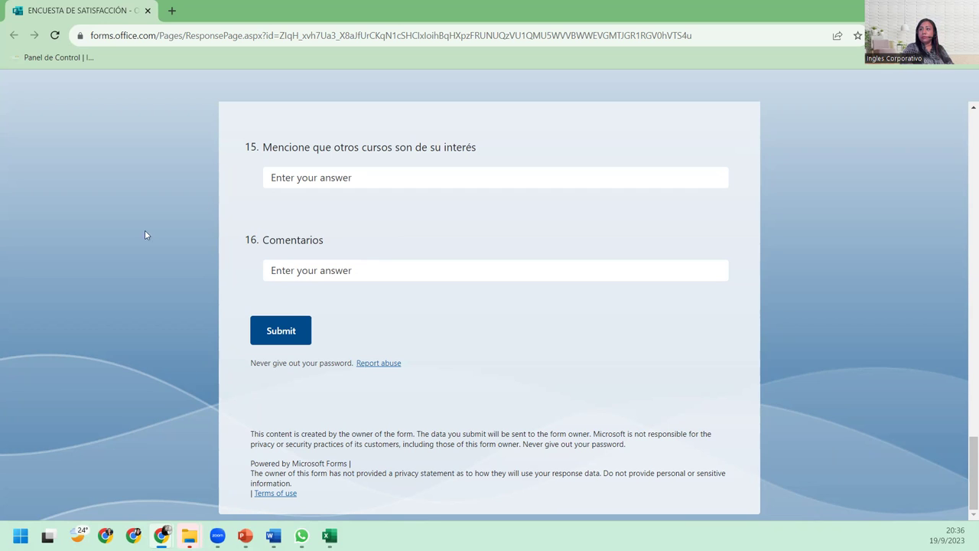
scroll(658, 422, "up", 3)
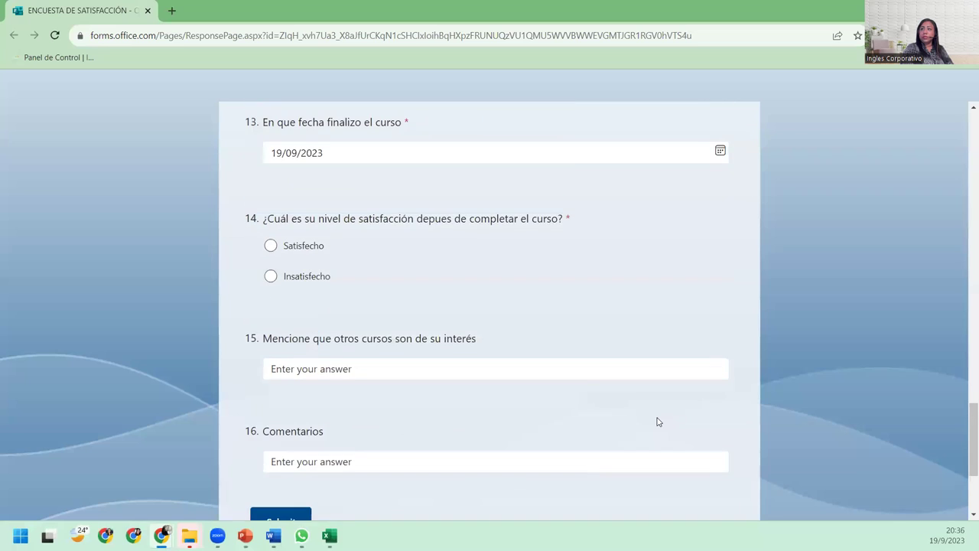
scroll(658, 421, "down", 1)
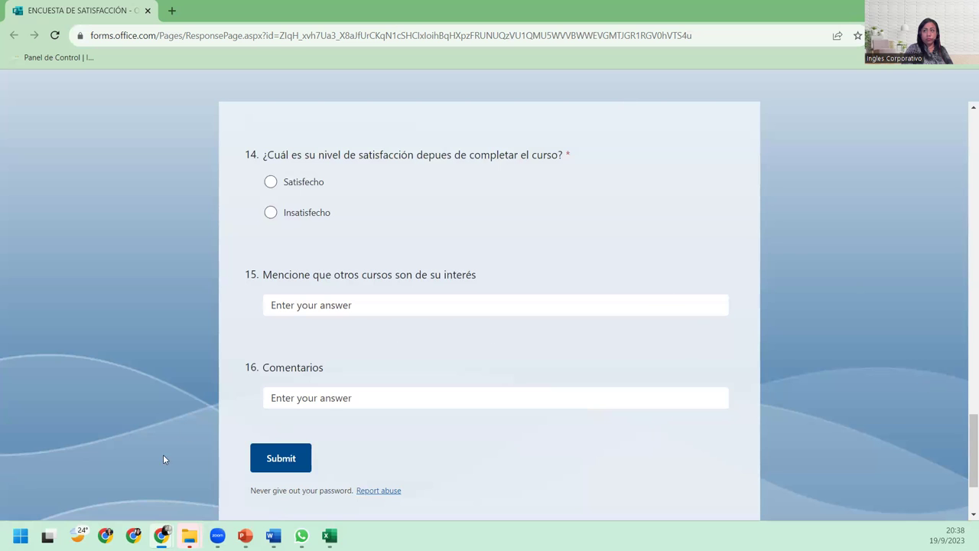
- Scroll Hoja1 up to the product-by-month pivot table totalling 15,217
scroll(406, 293, "down", 2)
scroll(406, 291, "up", 8)
scroll(408, 277, "up", 10)
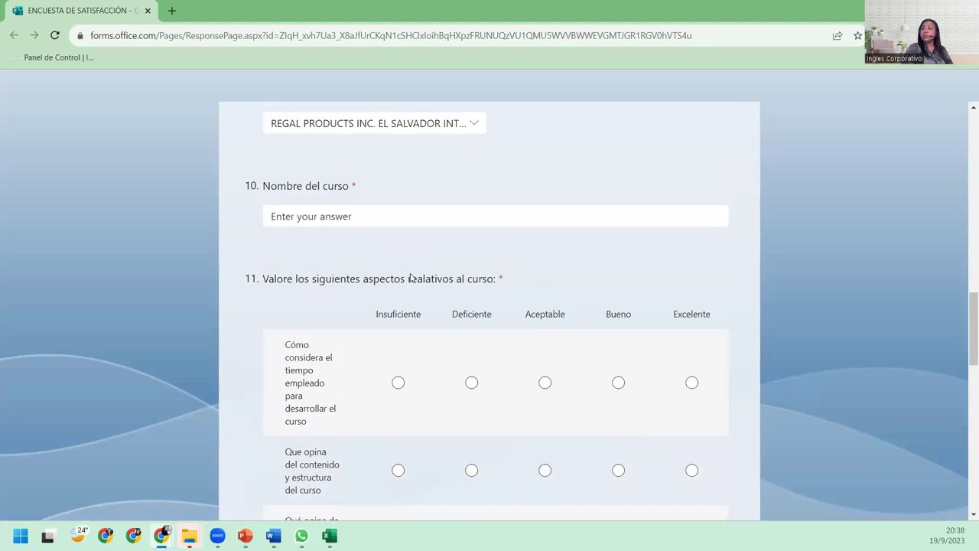
scroll(404, 264, "up", 5)
scroll(403, 260, "up", 9)
scroll(404, 260, "up", 1)
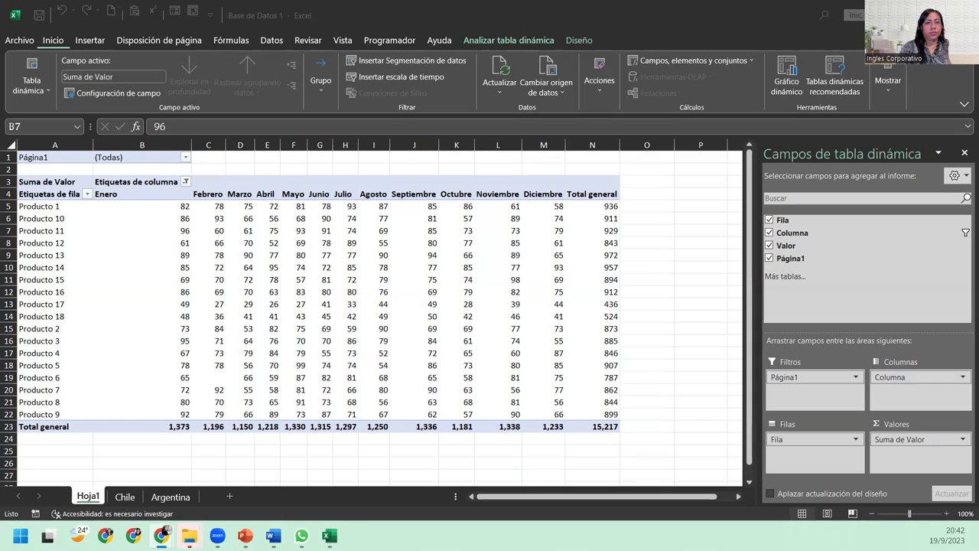
- Go to the Chile sheet and select the vendedor header cell B2
key("Escape")
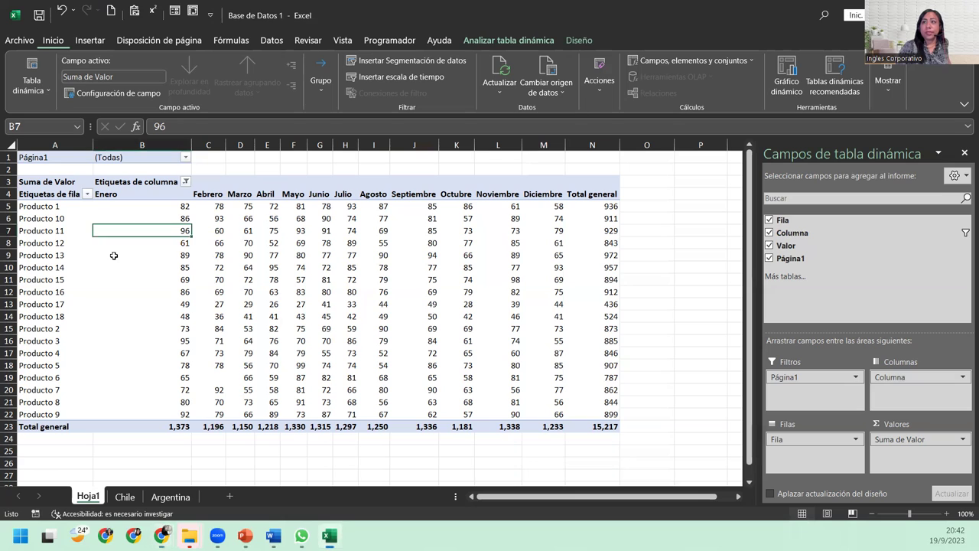
left_click(113, 255)
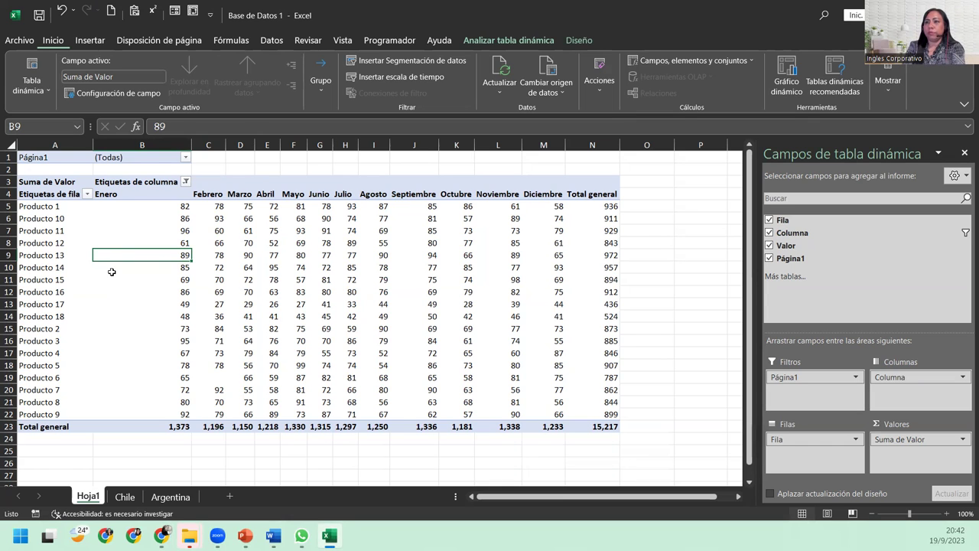
left_click(125, 497)
left_click(95, 195)
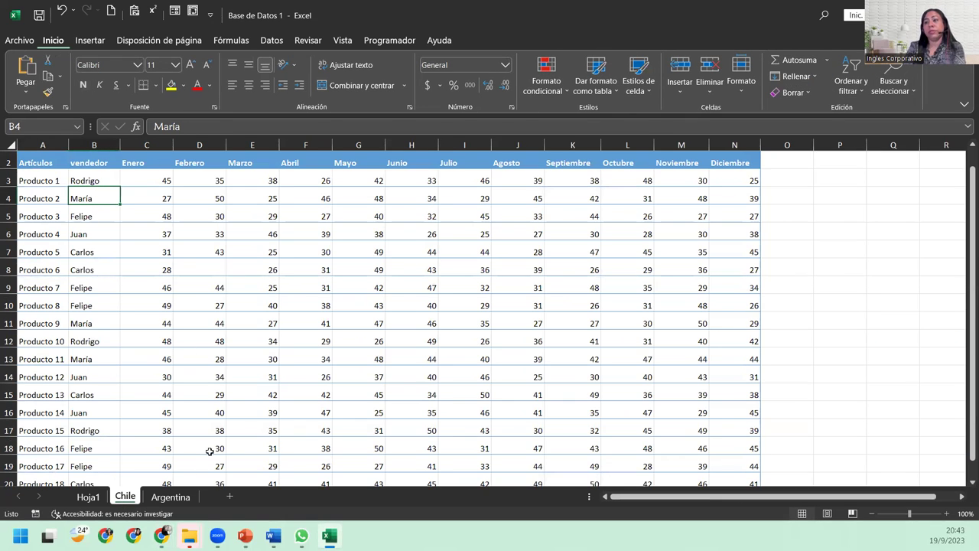
left_click(98, 501)
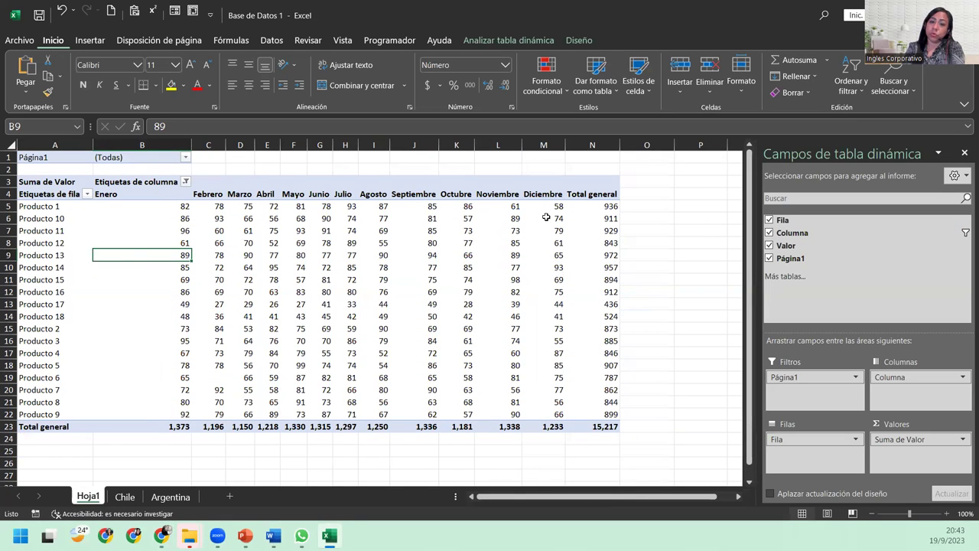
mouse_move(546, 217)
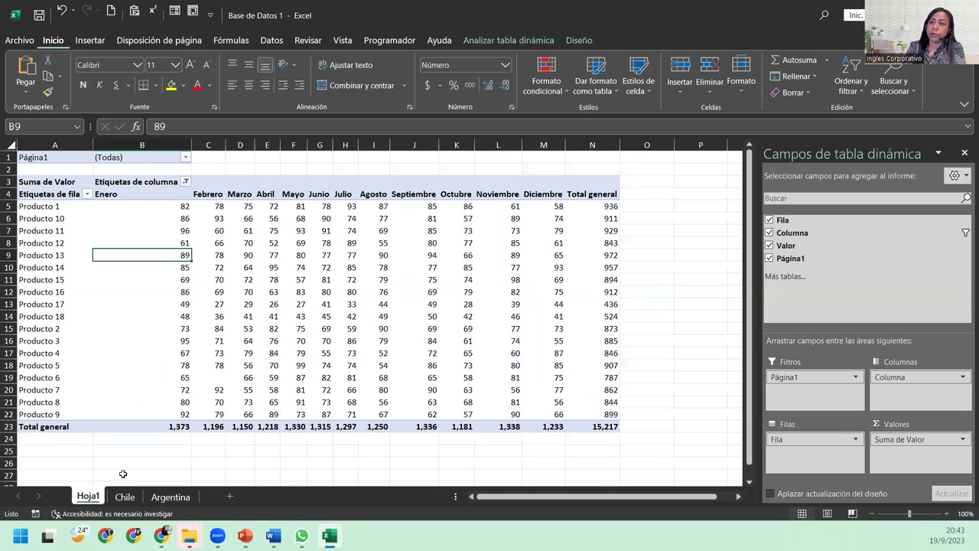
left_click(127, 498)
left_click(93, 164)
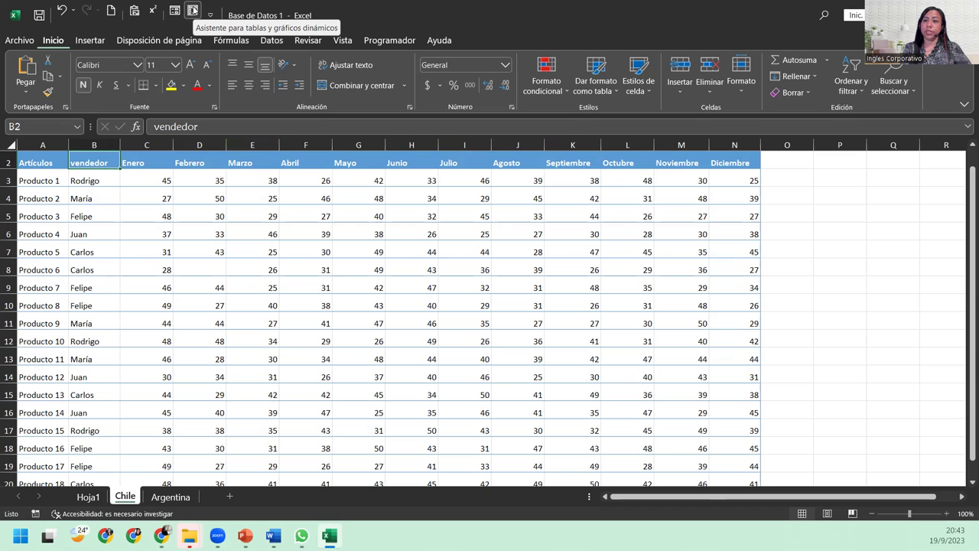
- Start the PivotTable wizard using multiple consolidation ranges with a pivot table report
left_click(192, 10)
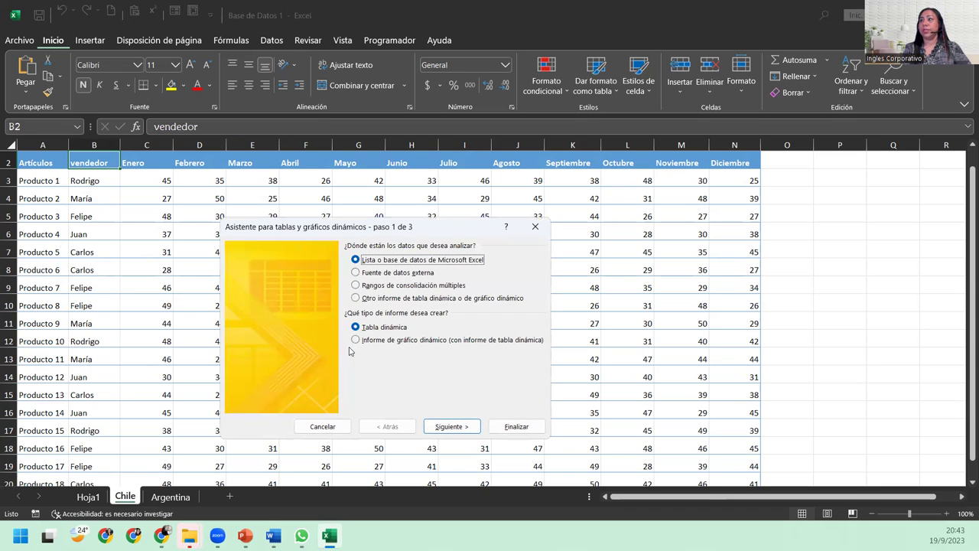
left_click(365, 285)
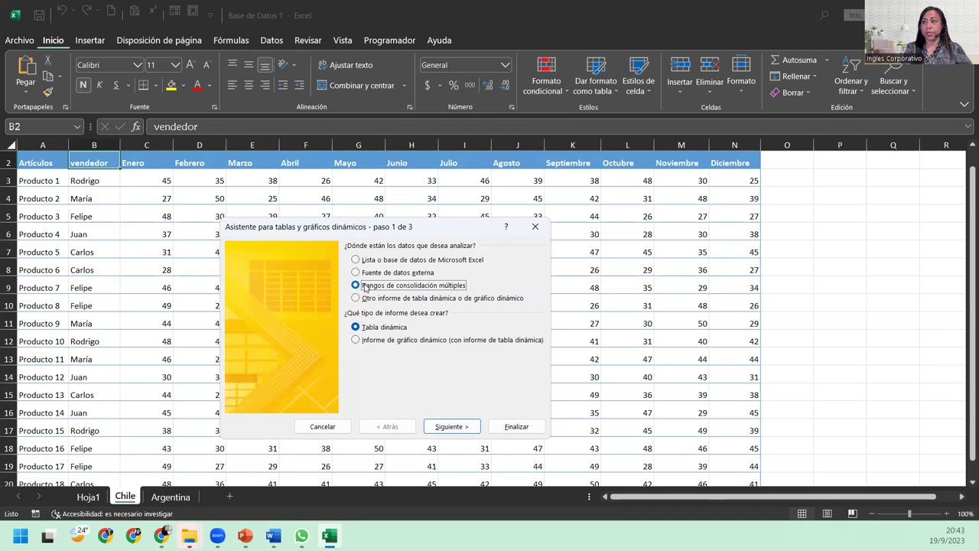
left_click(387, 330)
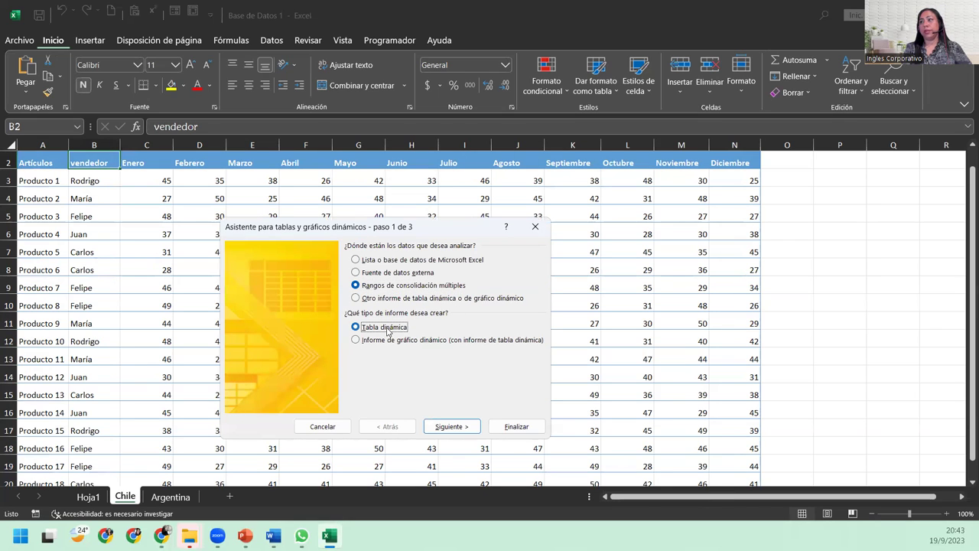
left_click(449, 426)
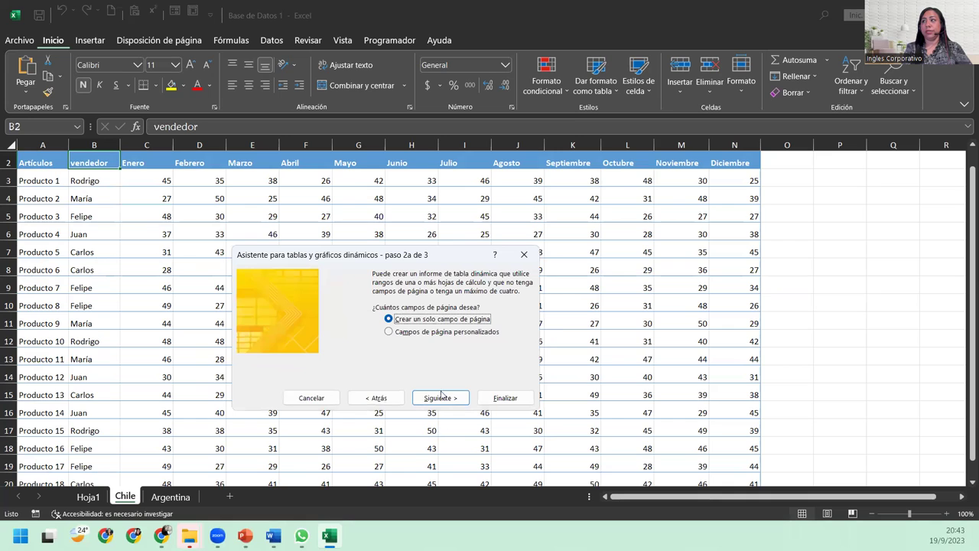
left_click(438, 397)
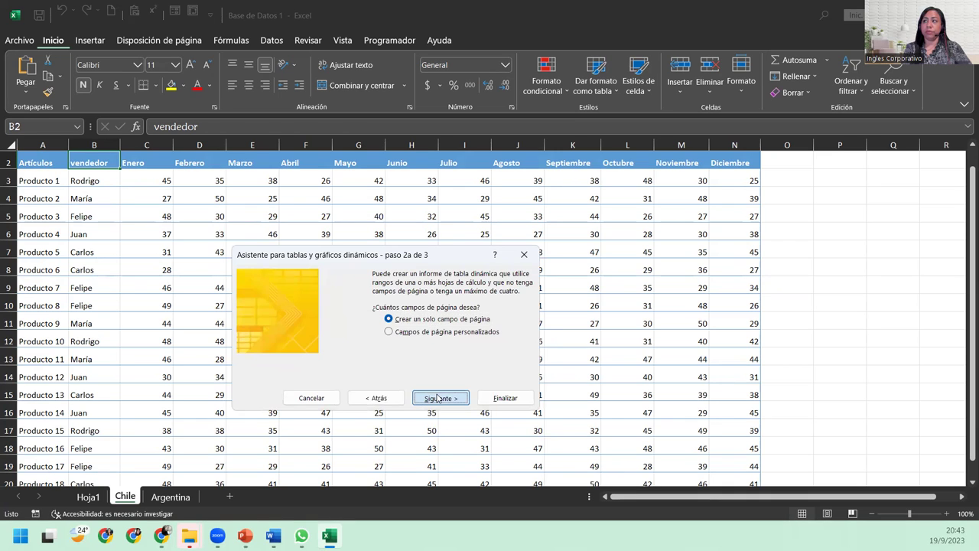
- Add Chile!$B$2:$N$20 to the consolidation range list
left_click(79, 159)
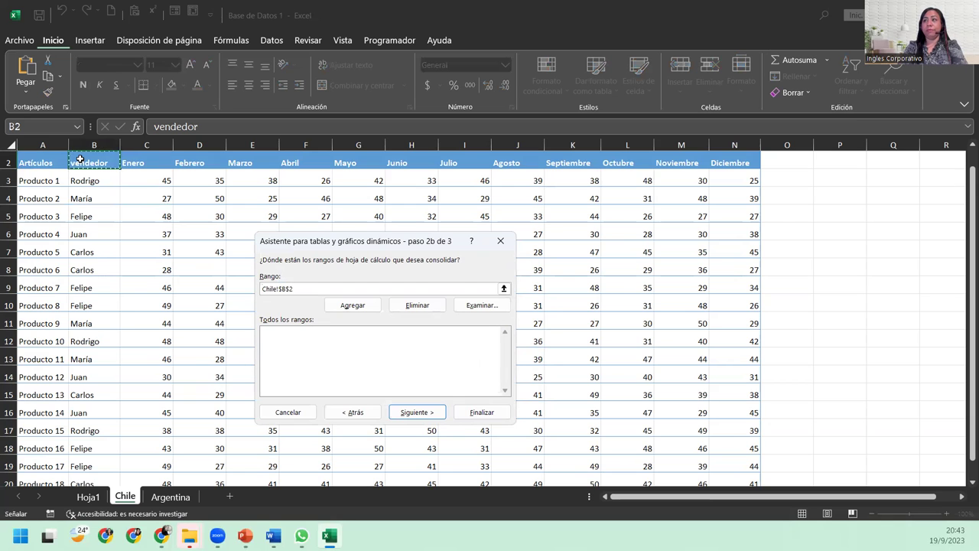
key("ctrl+shift+End")
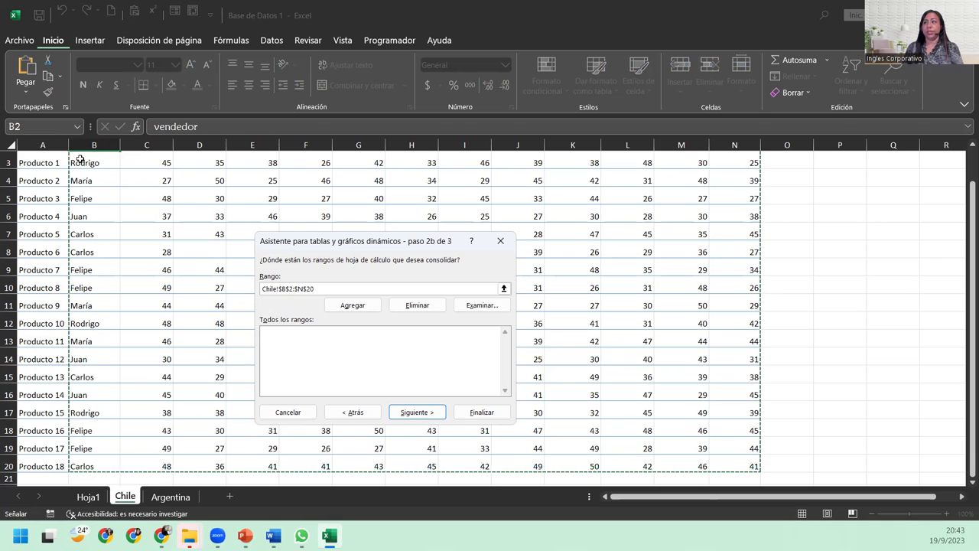
left_click(360, 309)
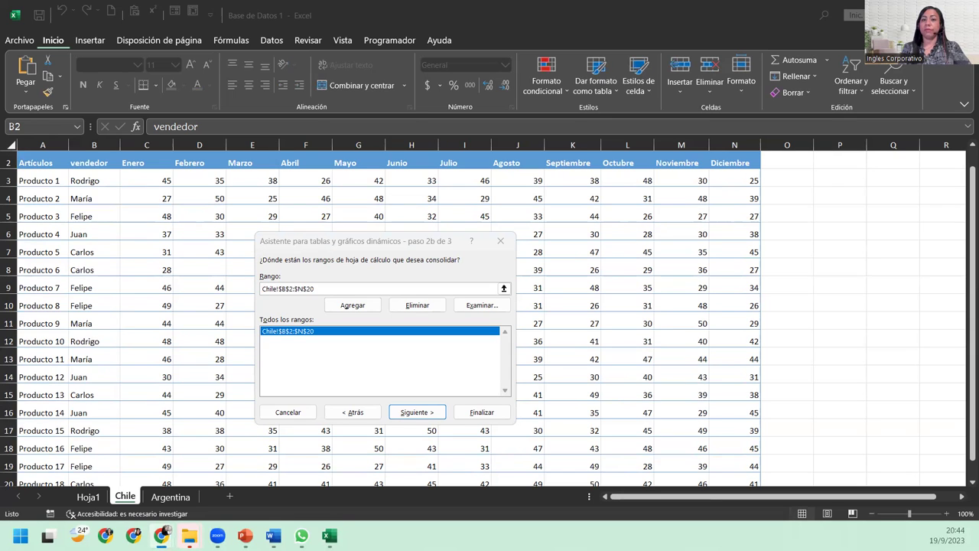
- Add Argentina!$B$2:$N$18 to the consolidation list and advance to the location step
left_click(322, 290)
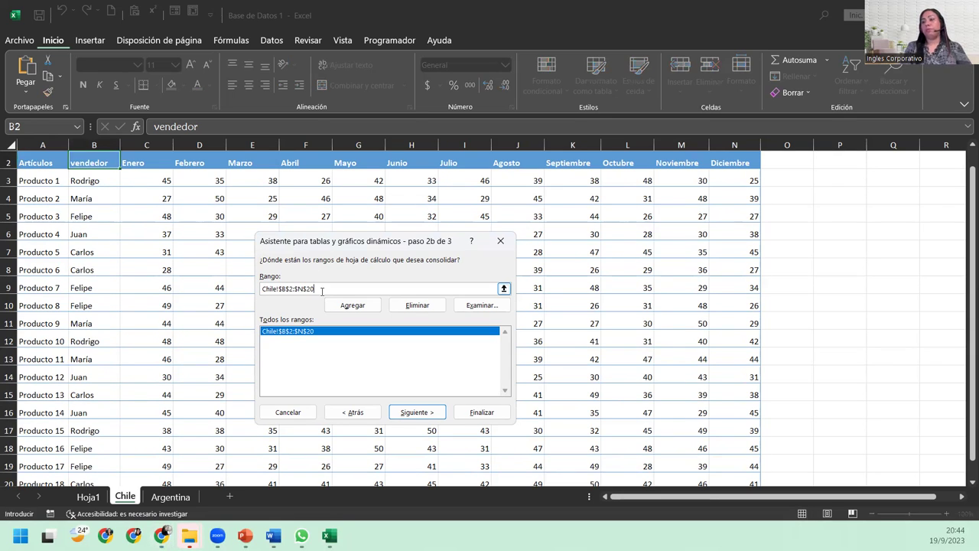
key("BackSpace")
key("BackSpace")
key("BackSpace")
key("BackSpace")
key("BackSpace")
key("BackSpace")
key("BackSpace")
key("BackSpace")
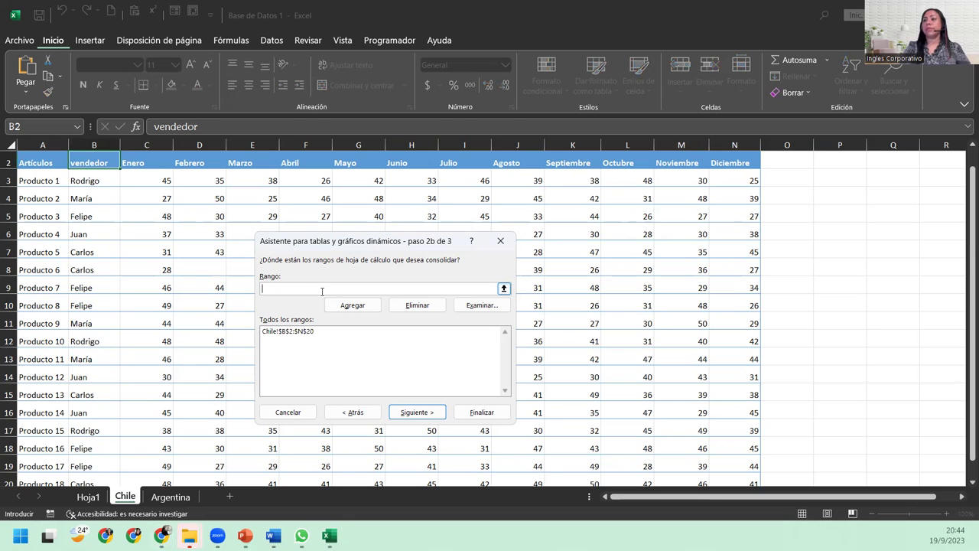
left_click(170, 497)
left_click(96, 178)
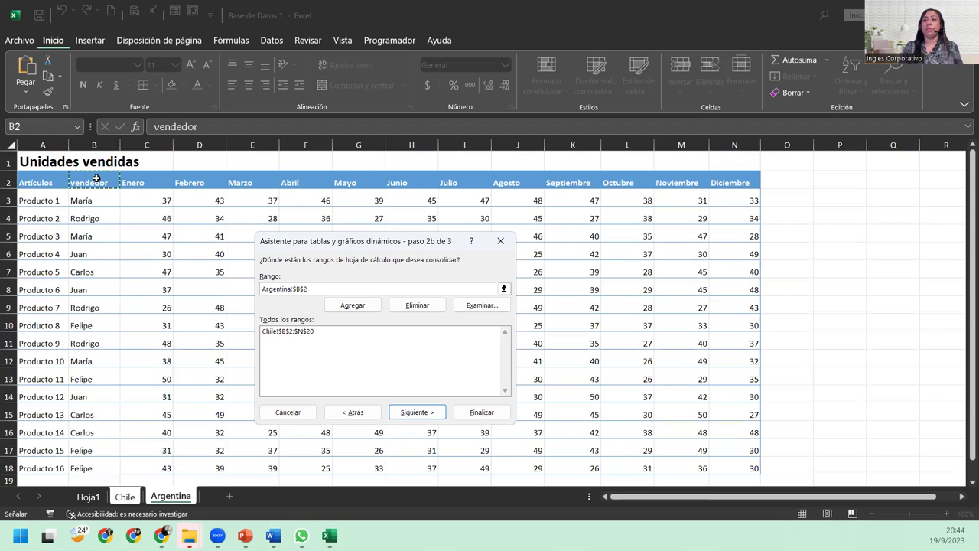
key("ctrl+shift+Down")
key("ctrl+shift+Right")
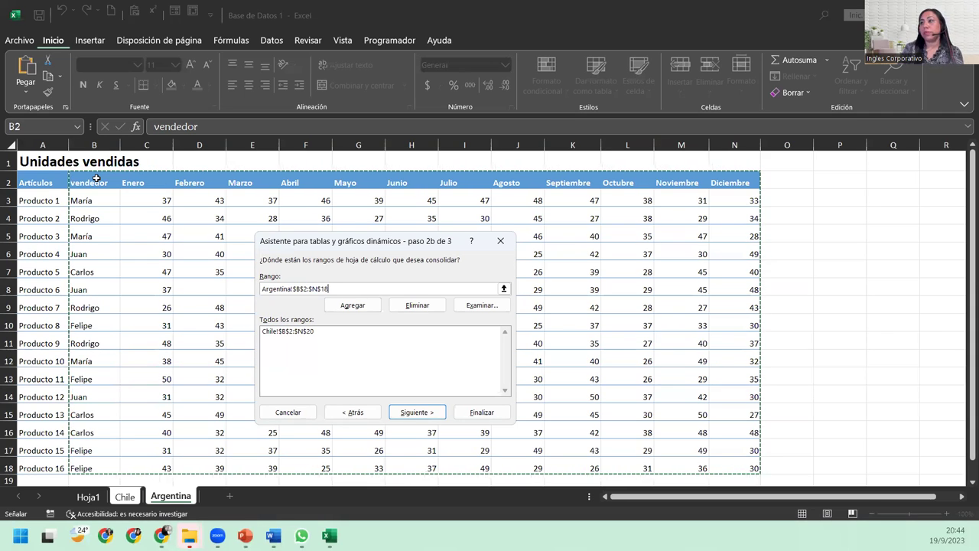
left_click(367, 310)
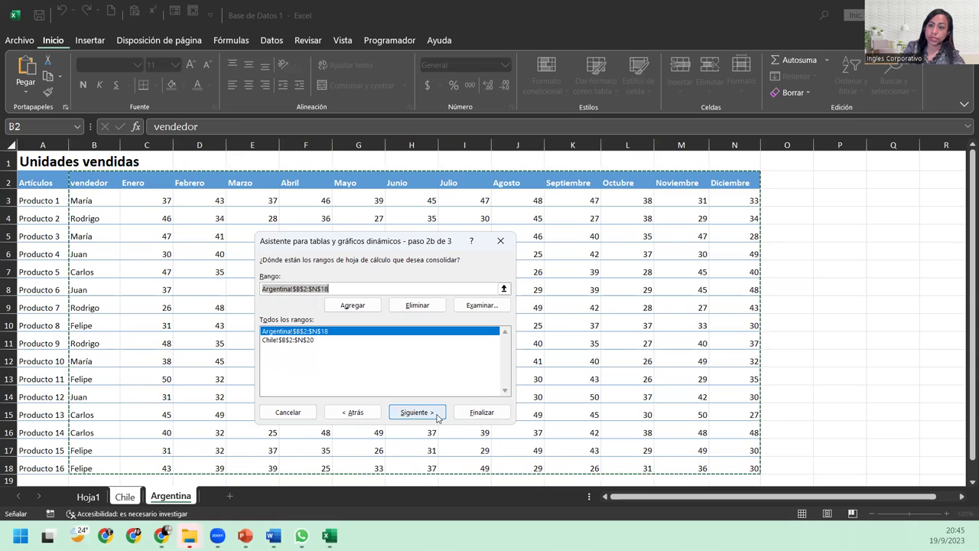
key("Escape")
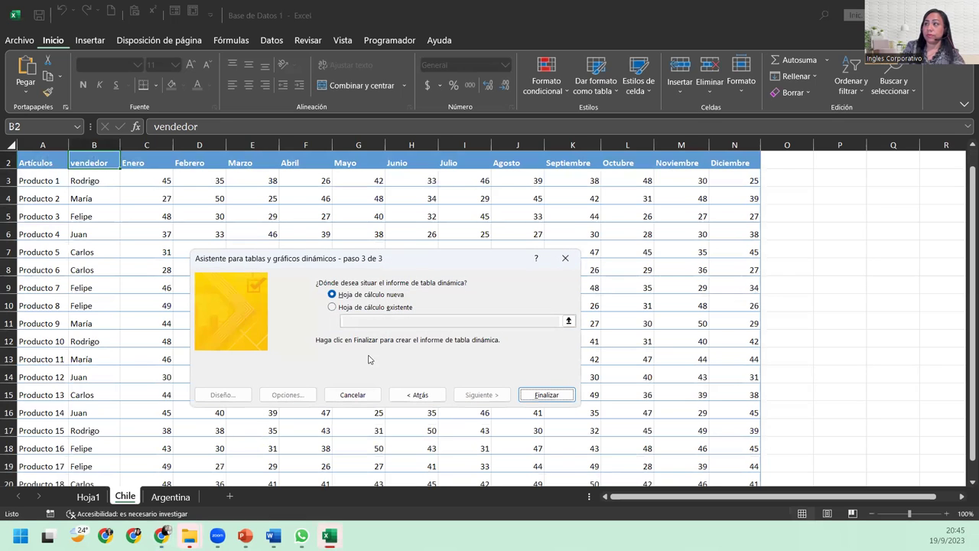
- Place the consolidated pivot table on existing sheet Hoja1 at cell A30 and finish
left_click(352, 307)
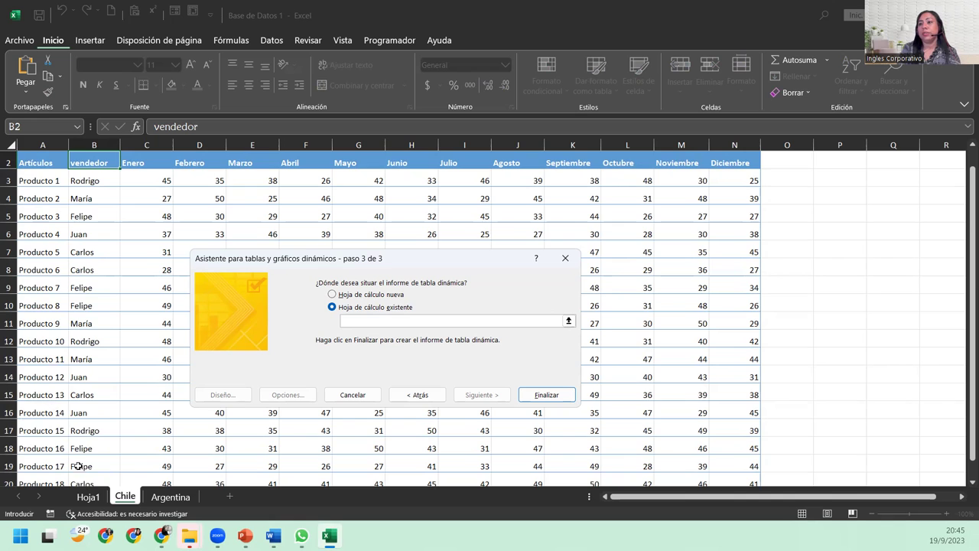
left_click(87, 496)
scroll(99, 450, "down", 3)
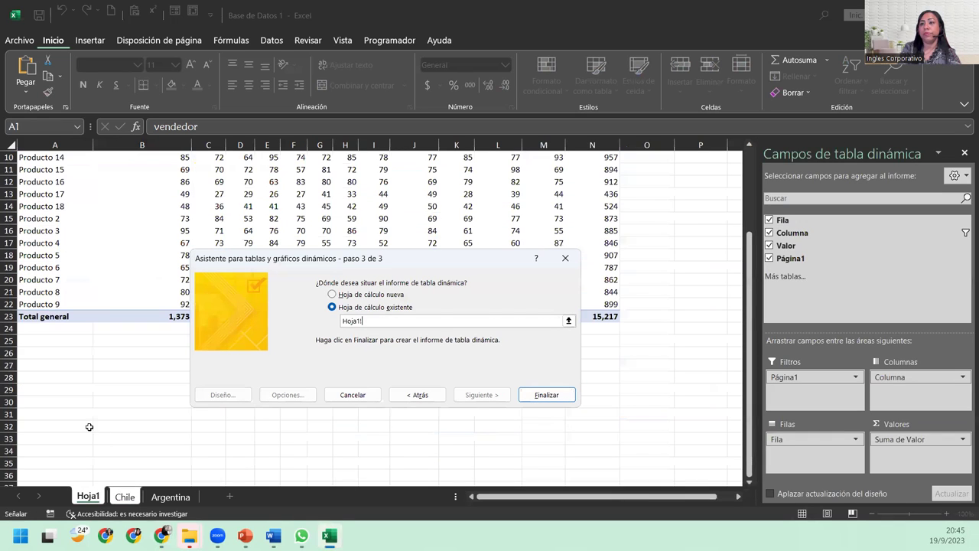
left_click(60, 398)
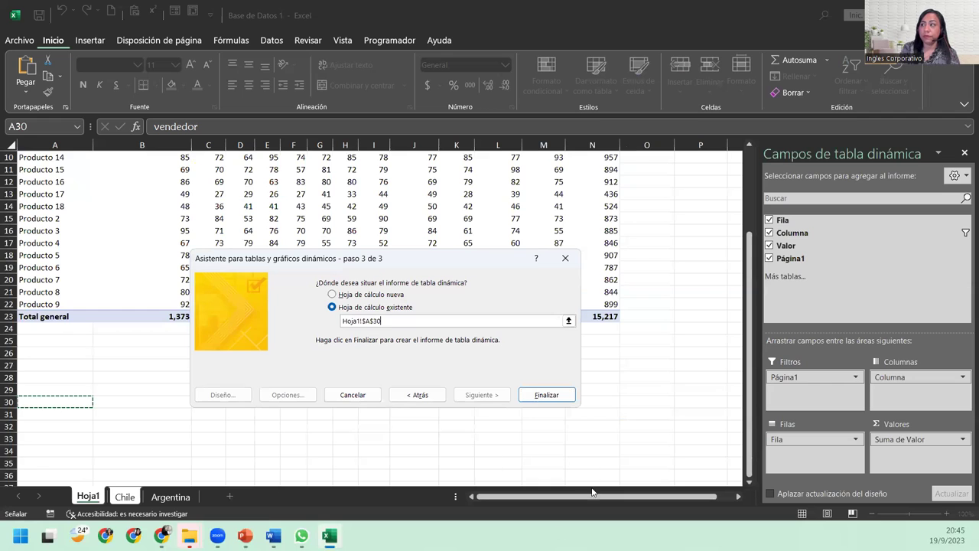
left_click(538, 394)
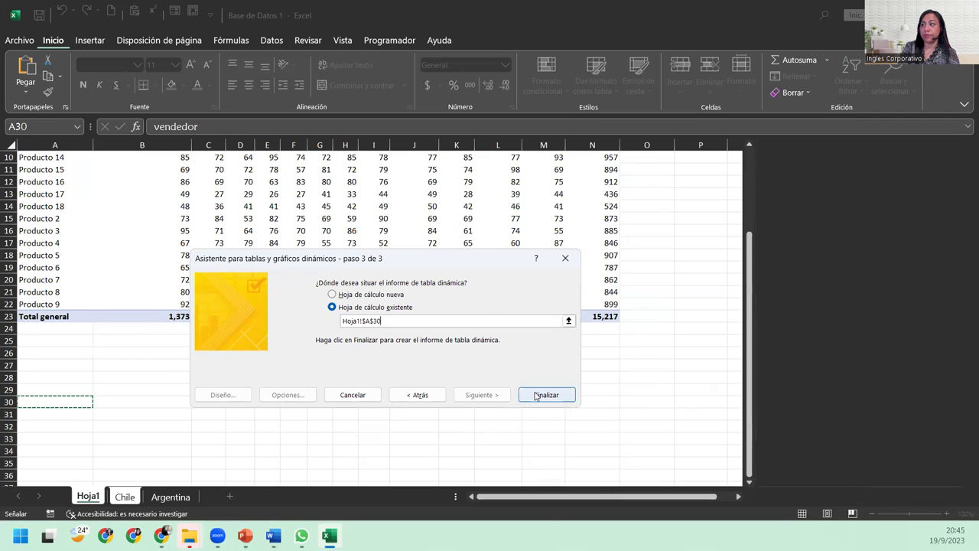
scroll(344, 396, "down", 4)
left_click(229, 314)
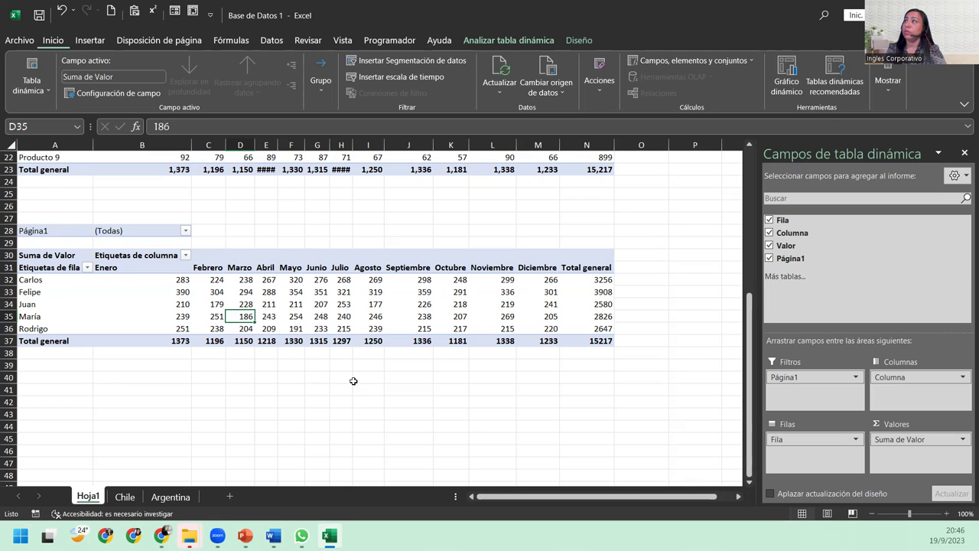
left_click(552, 90)
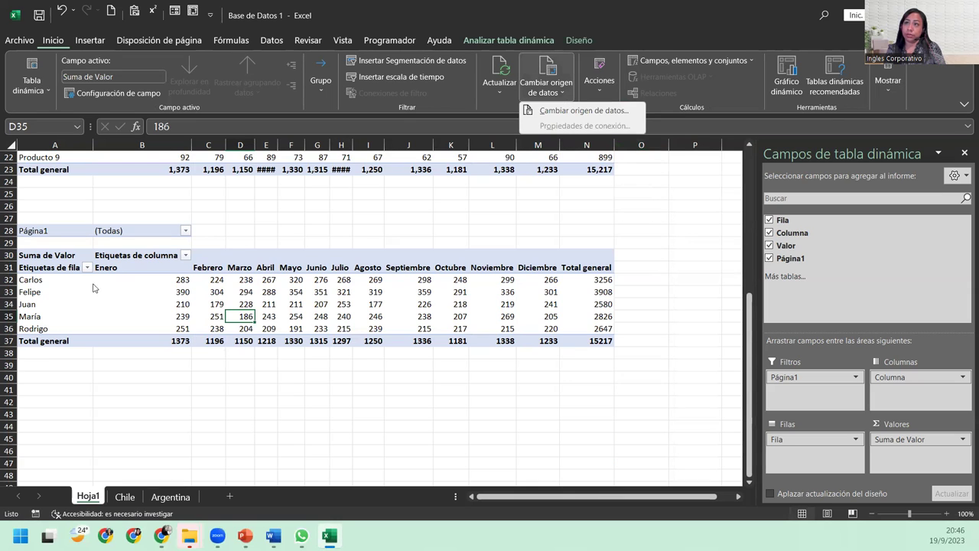
left_click(58, 297)
left_click(59, 271)
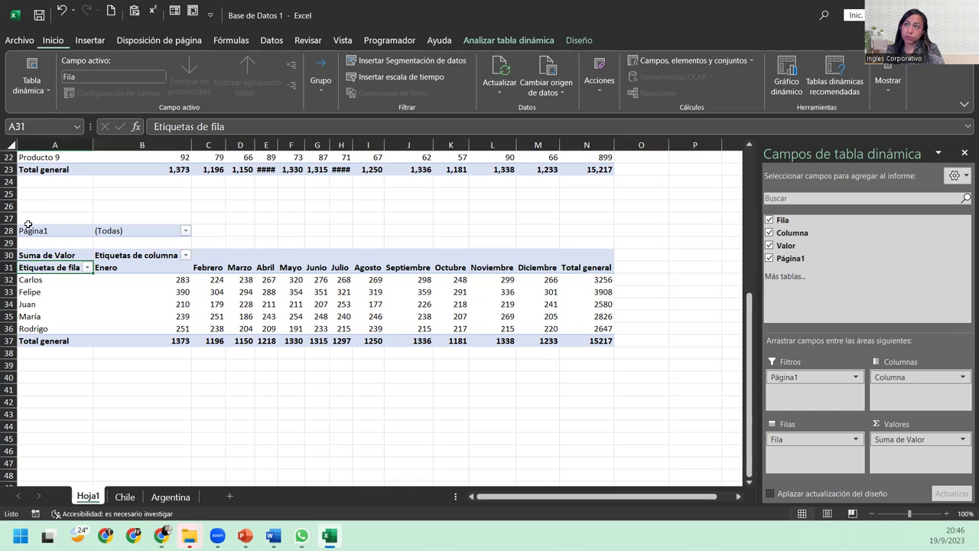
- Select A28:N38 covering the consolidated seller-by-month pivot table and delete it
left_click_drag(28, 227, 602, 348)
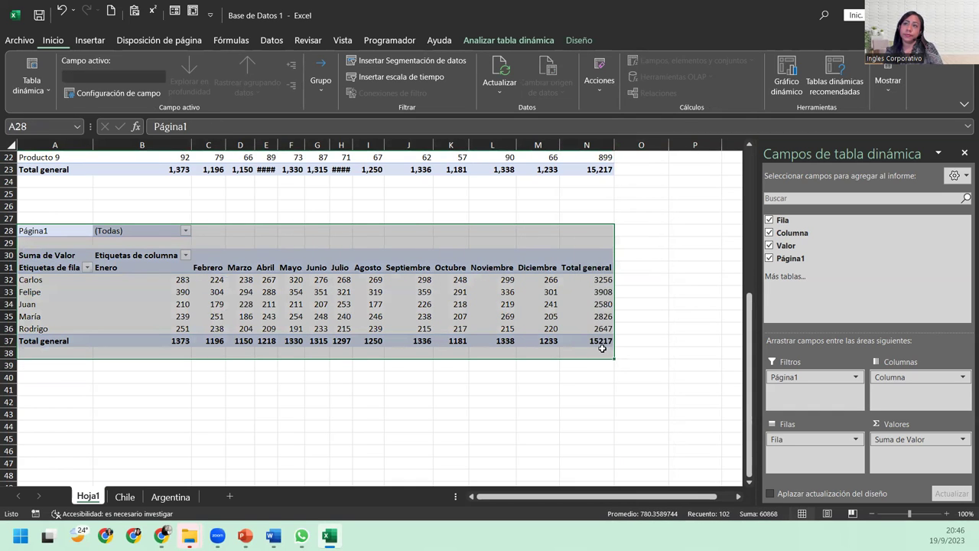
mouse_move(599, 346)
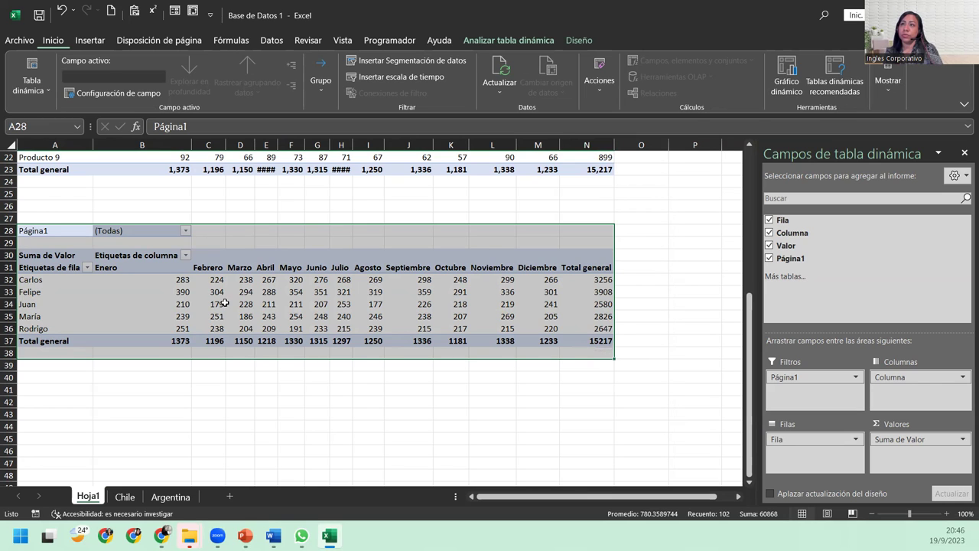
left_click(39, 242)
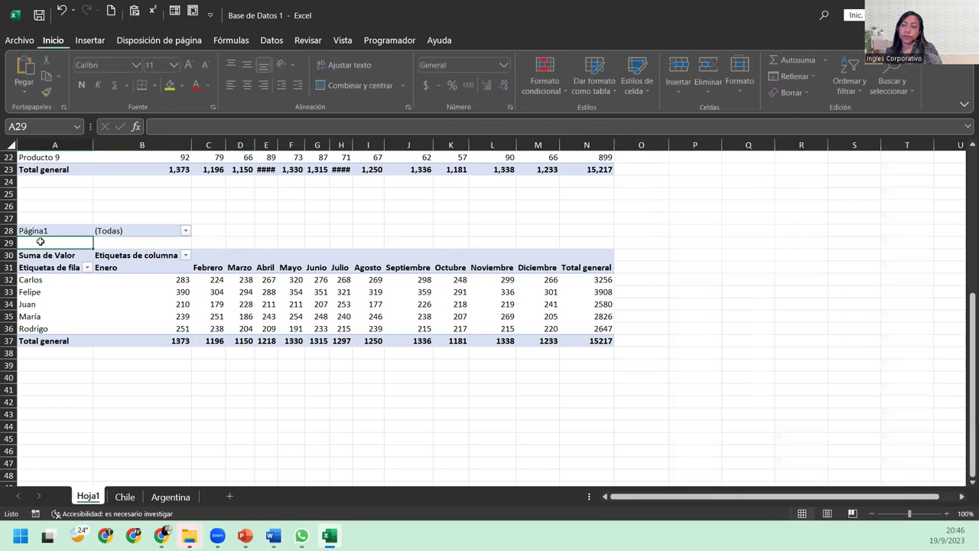
left_click(57, 283)
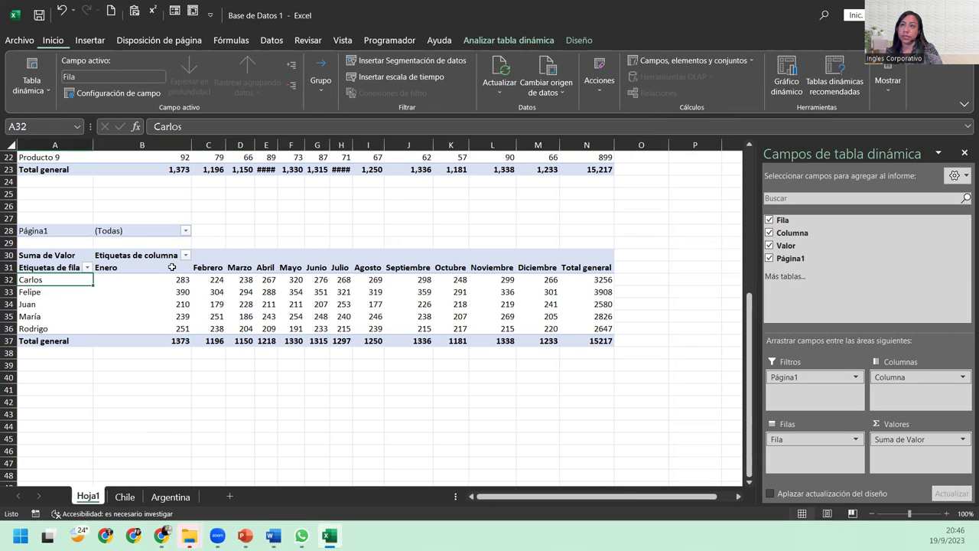
mouse_move(27, 231)
left_mouse_down()
mouse_move(641, 332)
mouse_move(599, 344)
left_mouse_up()
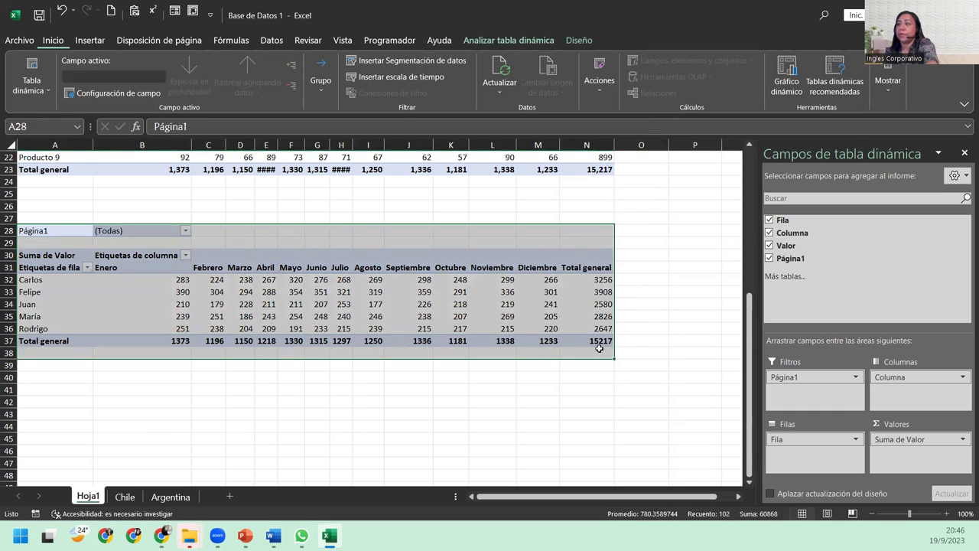
key("Delete")
left_click(73, 231)
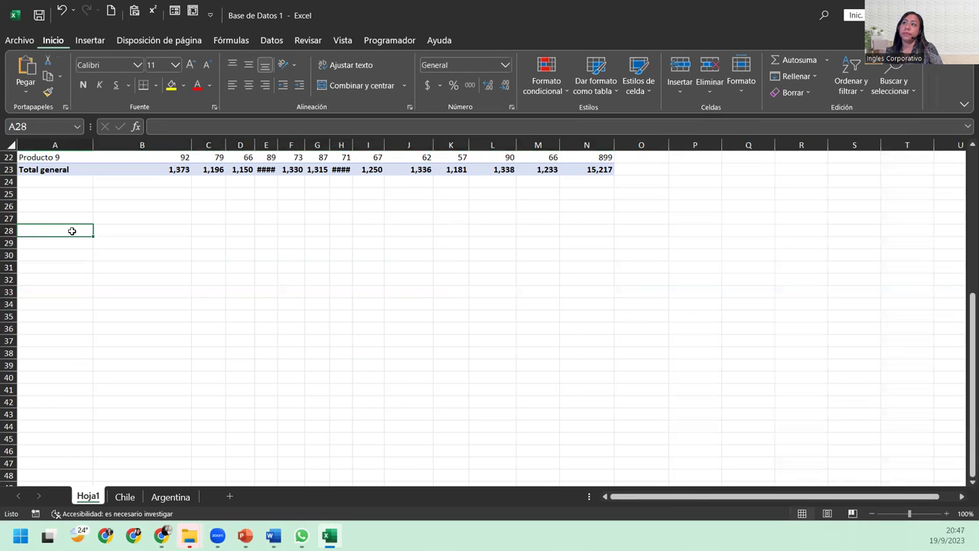
- From the Chile sheet, run the wizard with multiple consolidation ranges and one automatic page field
left_click(127, 497)
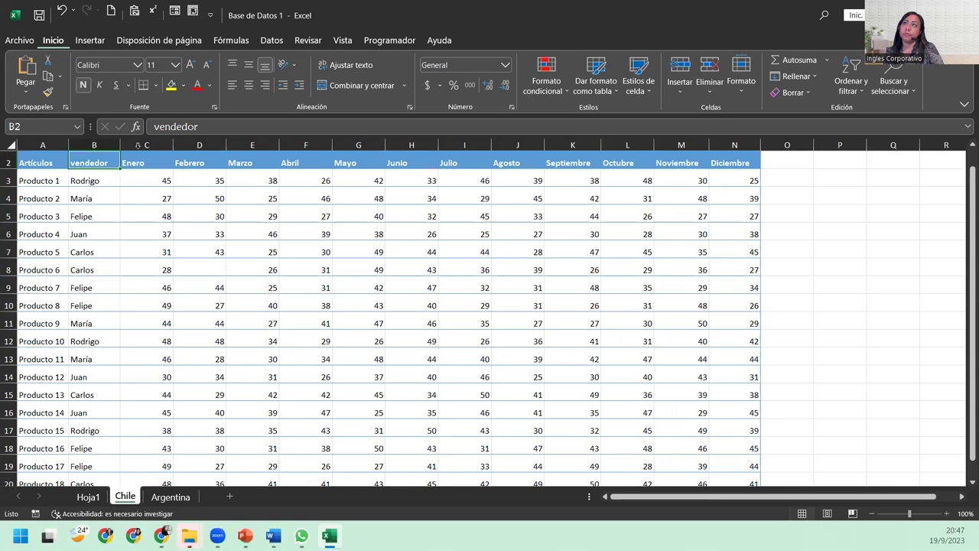
left_click(192, 11)
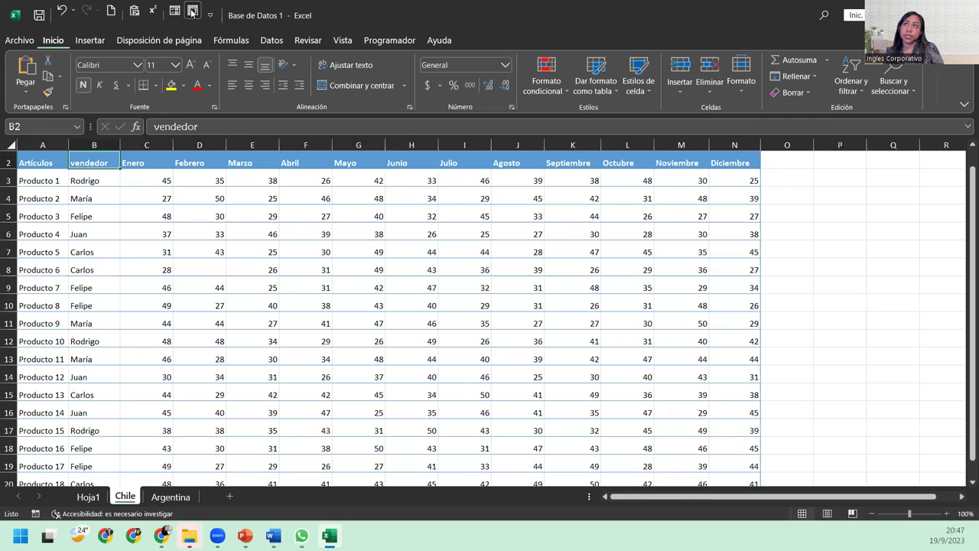
left_click(406, 286)
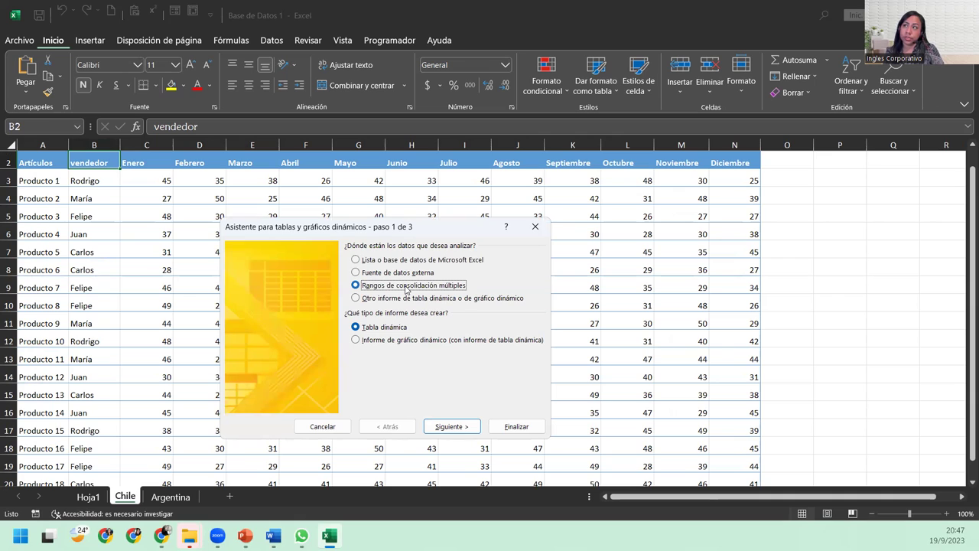
left_click(389, 329)
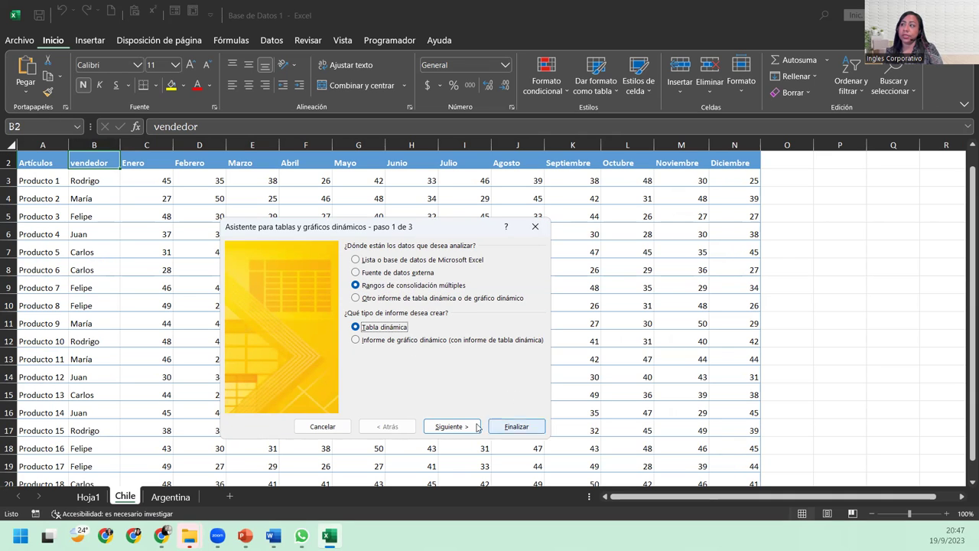
left_click(465, 428)
left_click(456, 321)
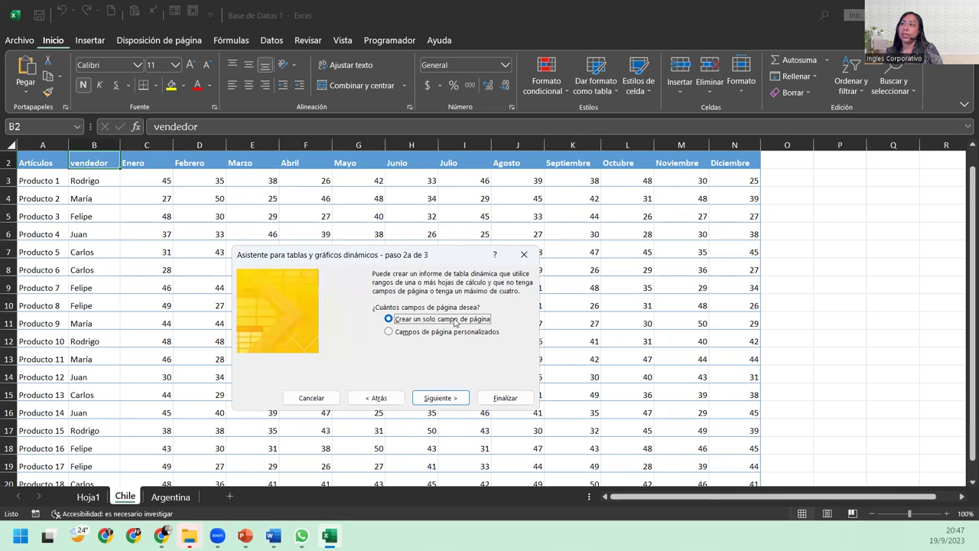
left_click(444, 402)
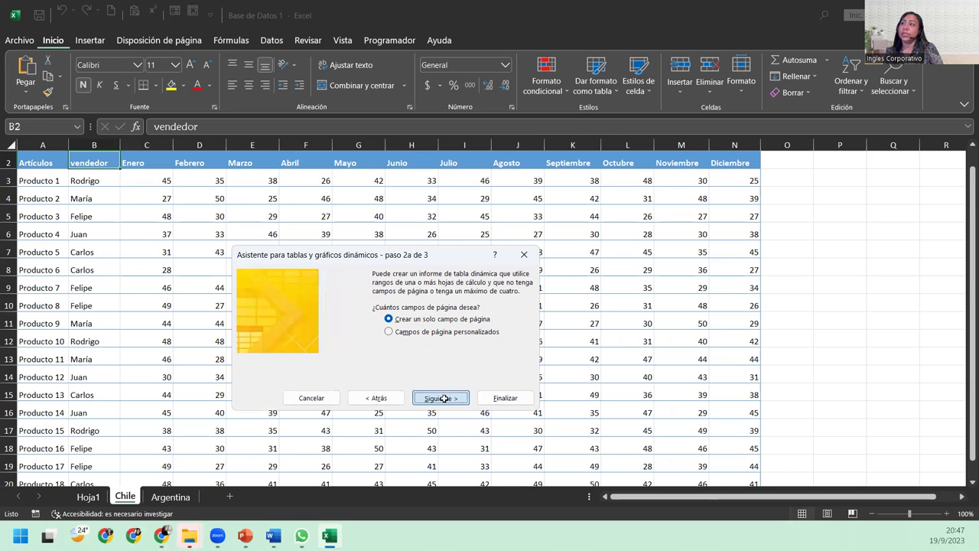
- Add the Chile sheet's B2:N20 range to the consolidation list
scroll(145, 252, "up", 1)
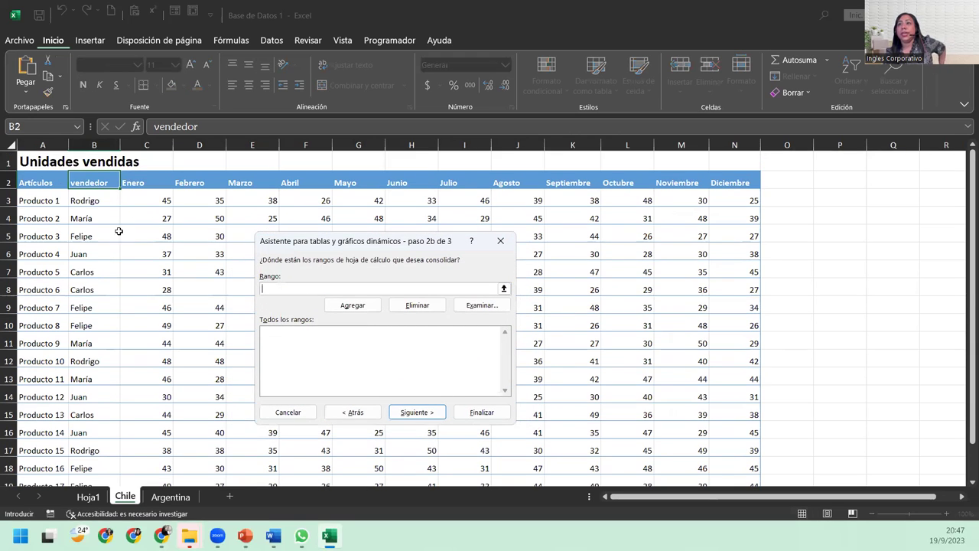
left_click(89, 180)
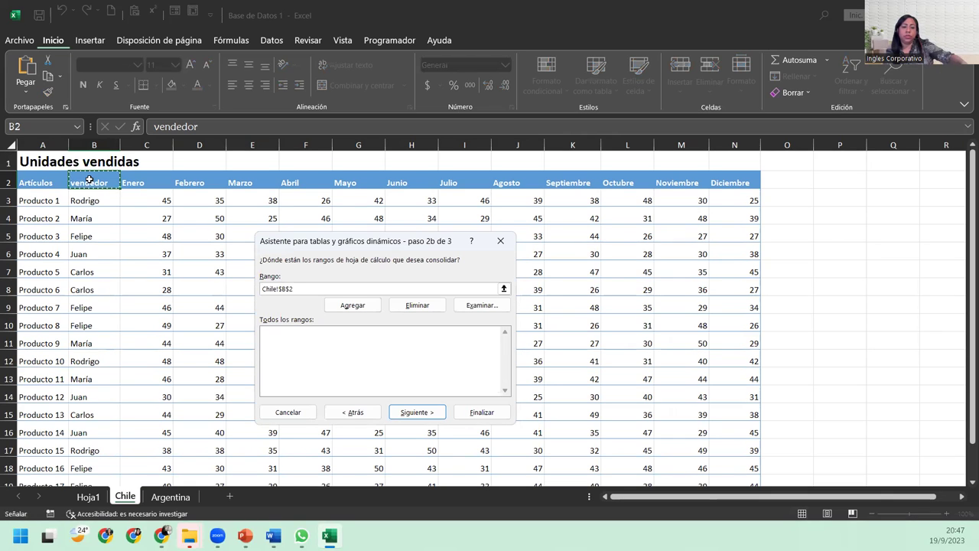
key("ctrl+shift+Down")
key("ctrl+shift+Right")
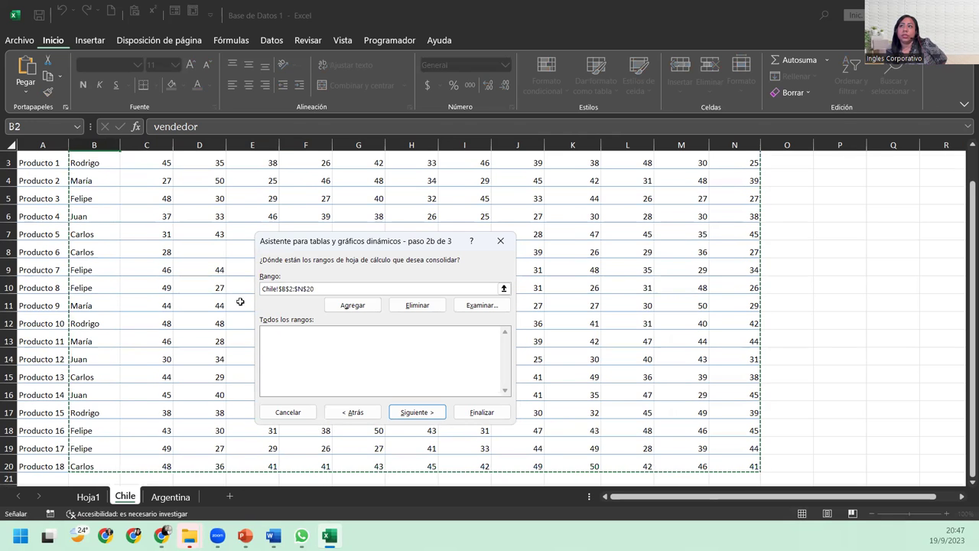
scroll(162, 205, "up", 1)
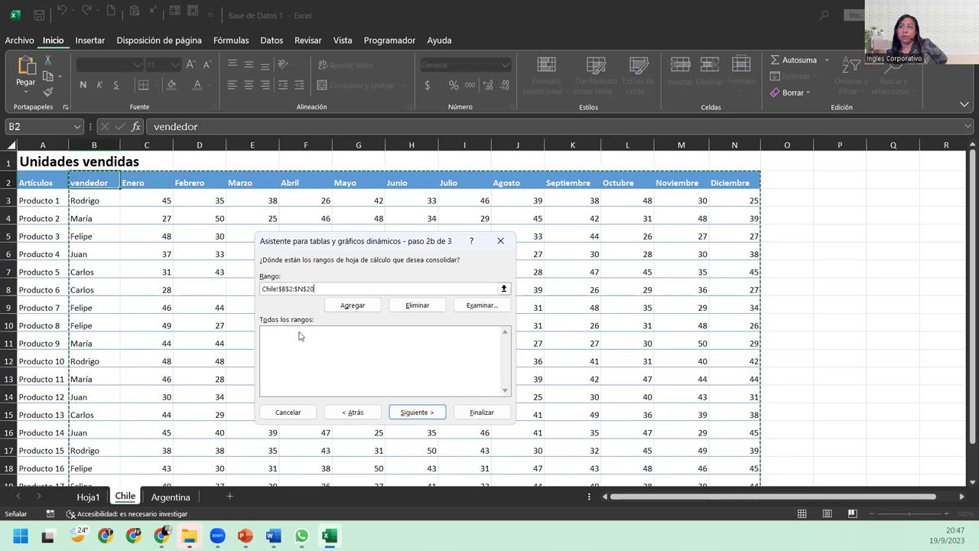
left_click(329, 306)
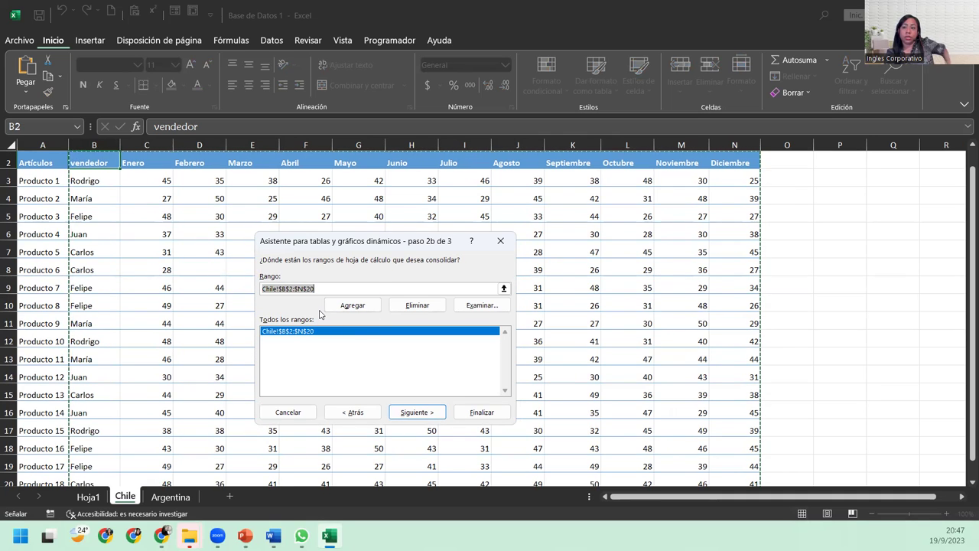
- Add Argentina's B2:N18 range, then choose to place the pivot on an existing worksheet
key("Delete")
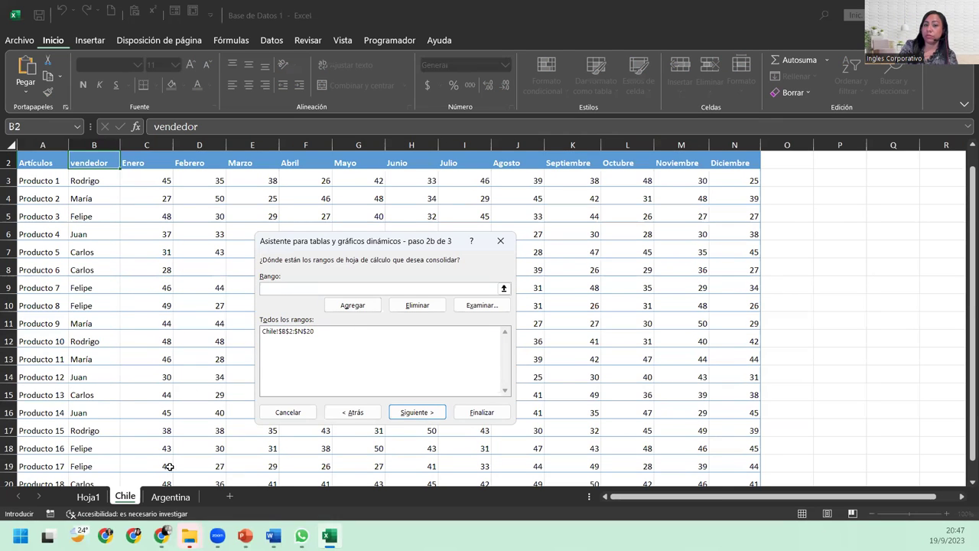
left_click(167, 497)
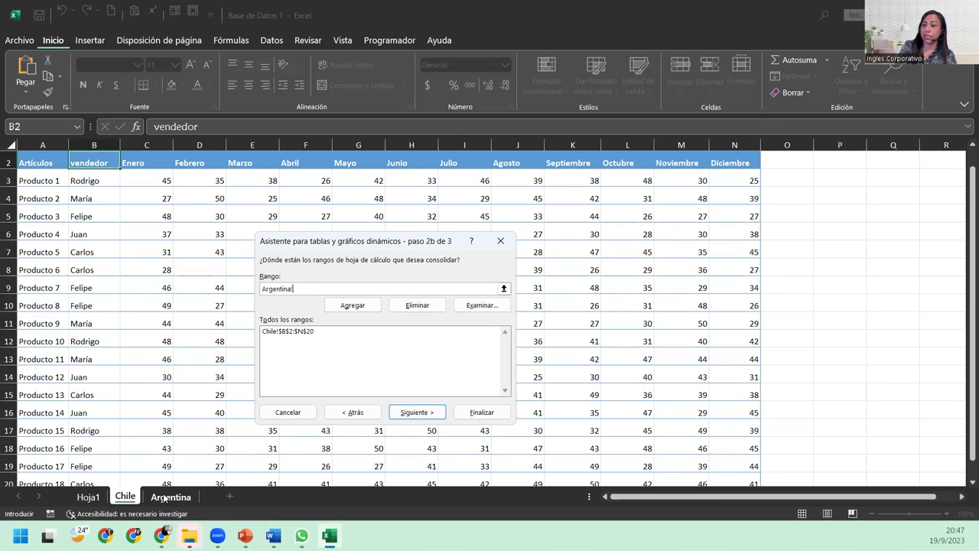
left_click(116, 184)
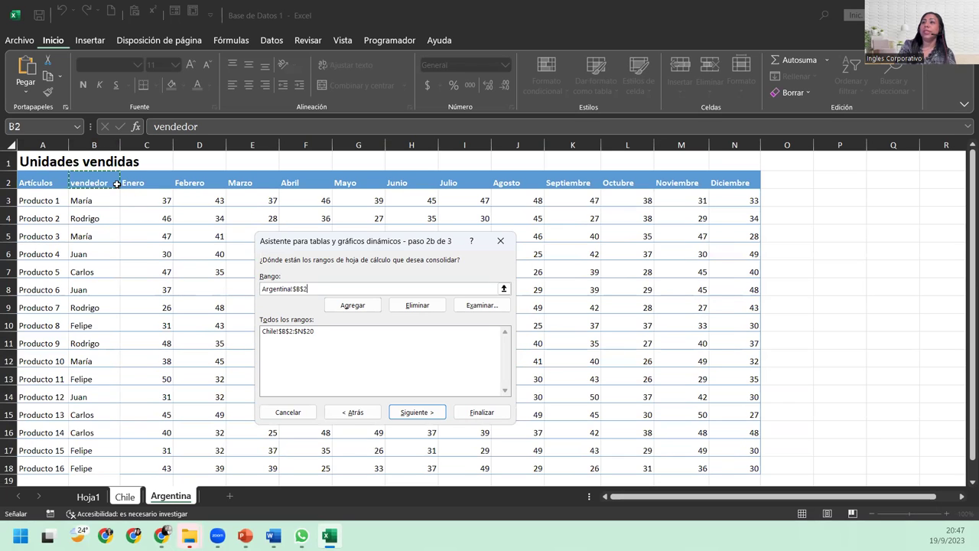
key("ctrl+shift+Down")
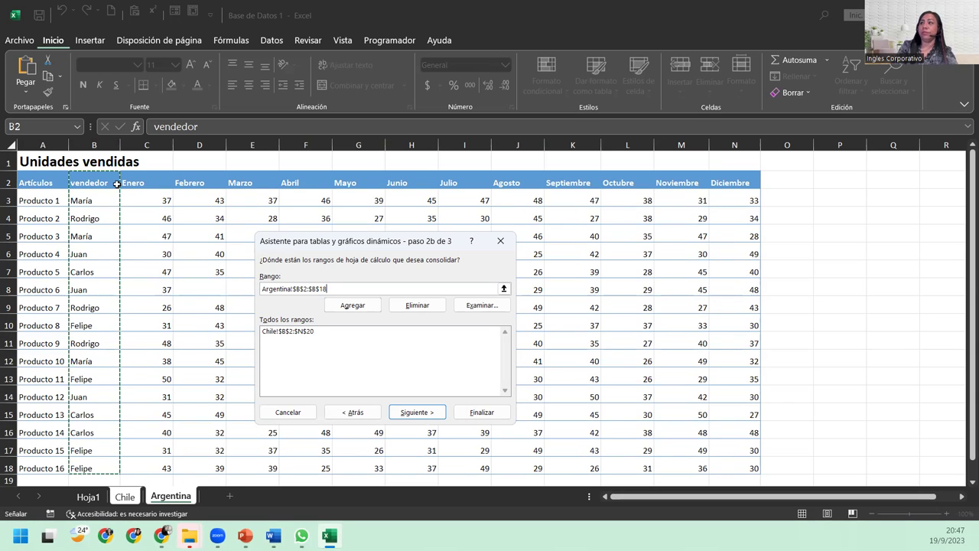
key("ctrl+shift+Right")
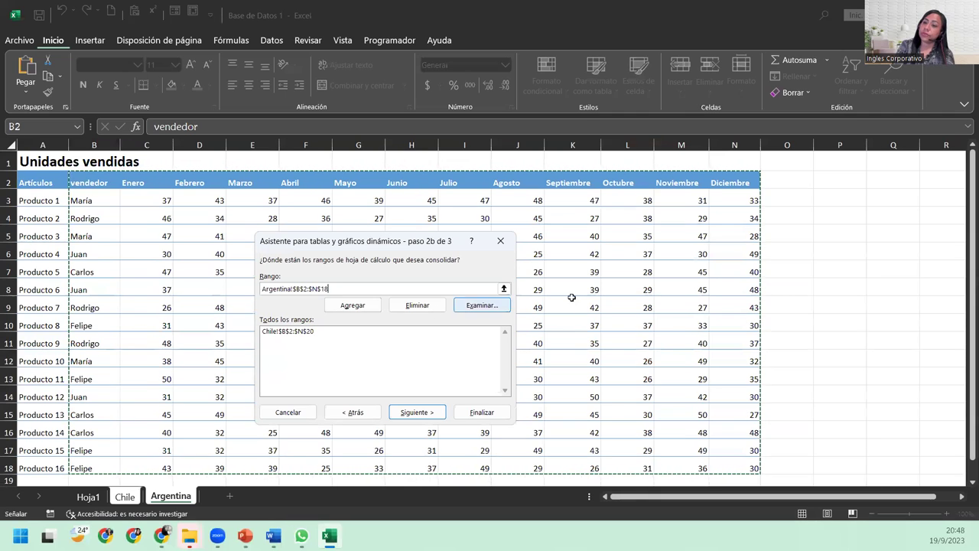
left_click(359, 306)
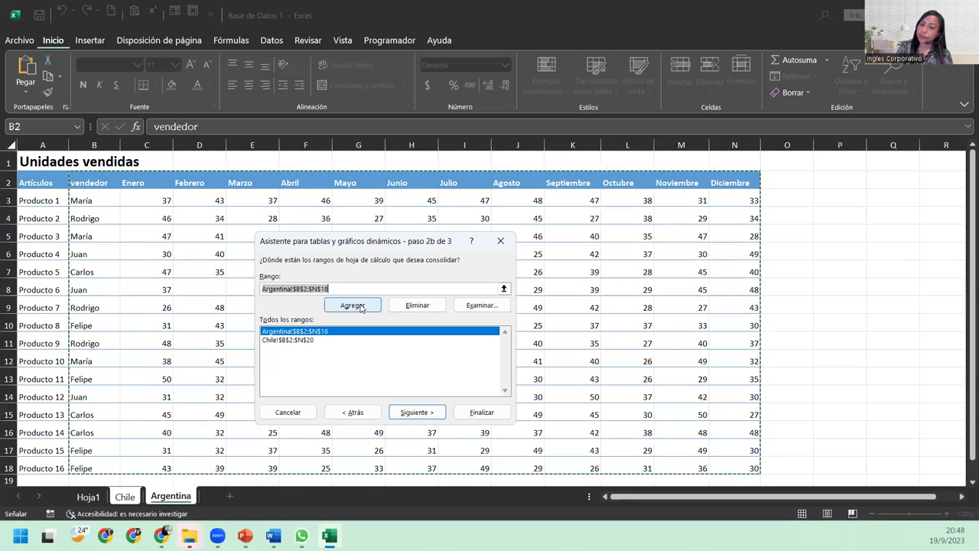
left_click(417, 413)
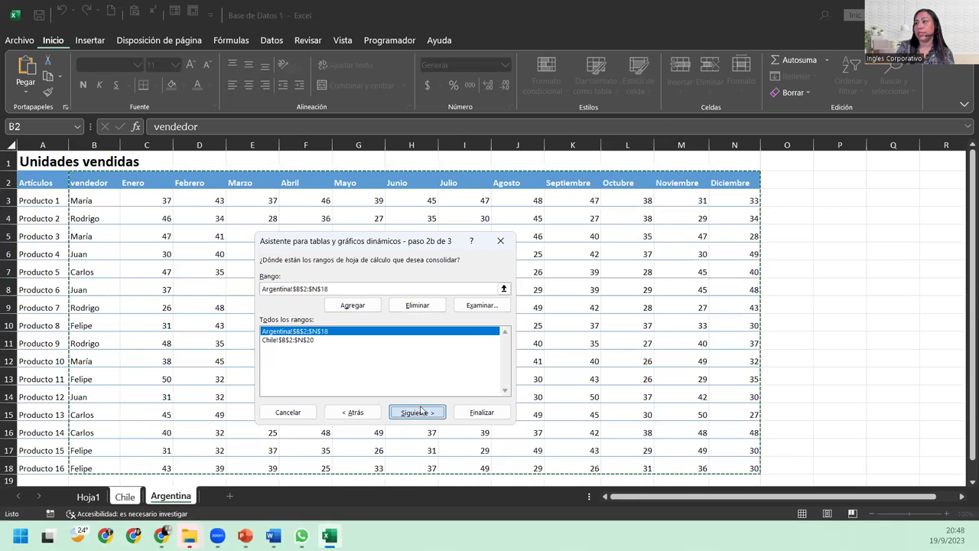
left_click(333, 309)
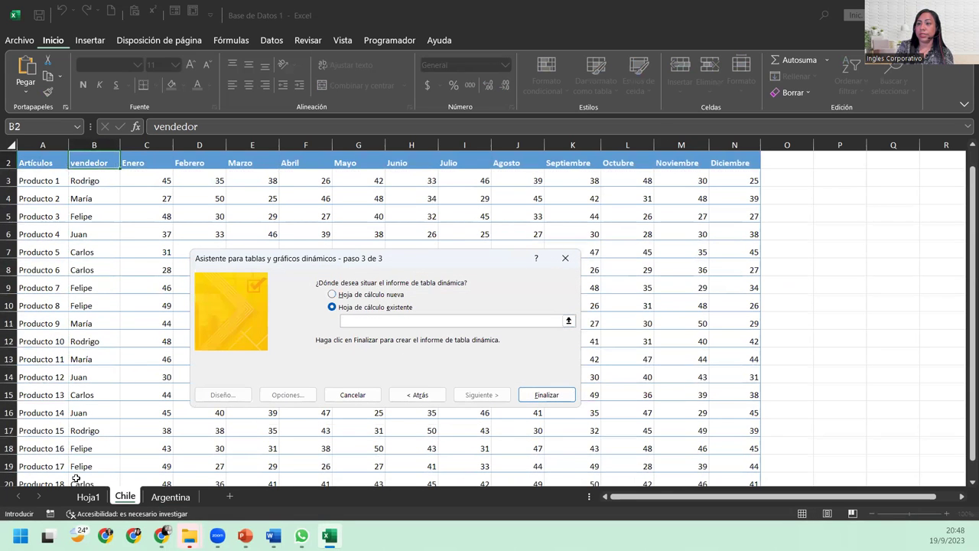
- Create the consolidated pivot at Hoja1!A30, summing Valor by seller and month to 15217
left_click(88, 498)
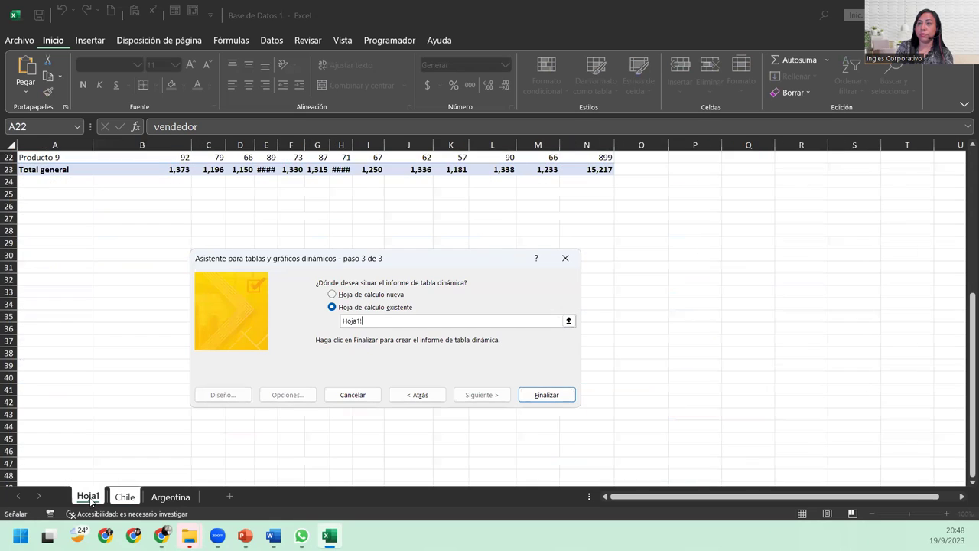
left_click(75, 255)
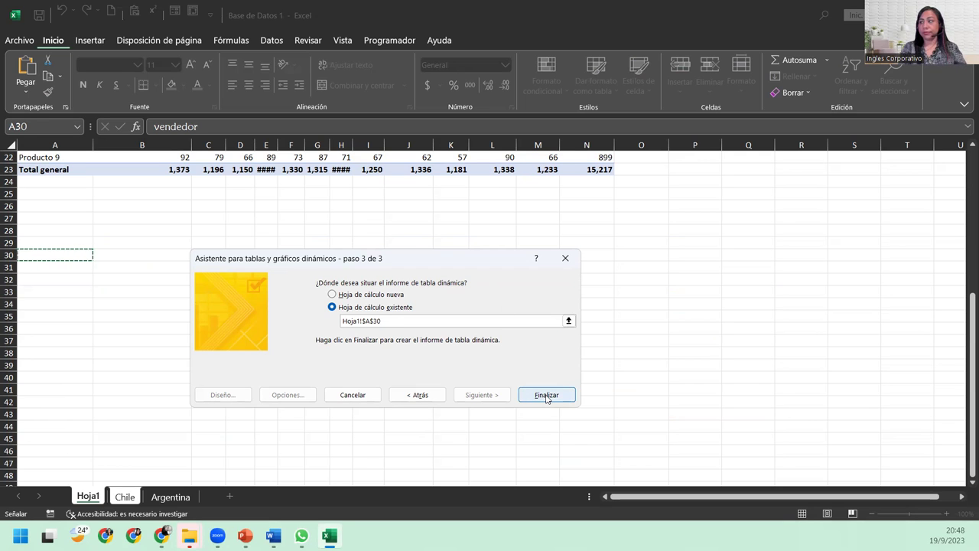
left_click(546, 395)
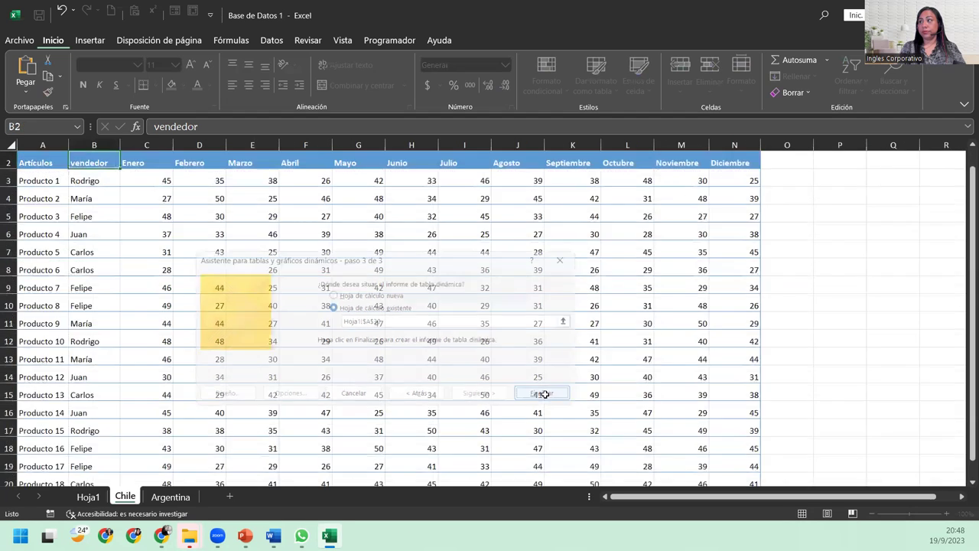
left_click(48, 307)
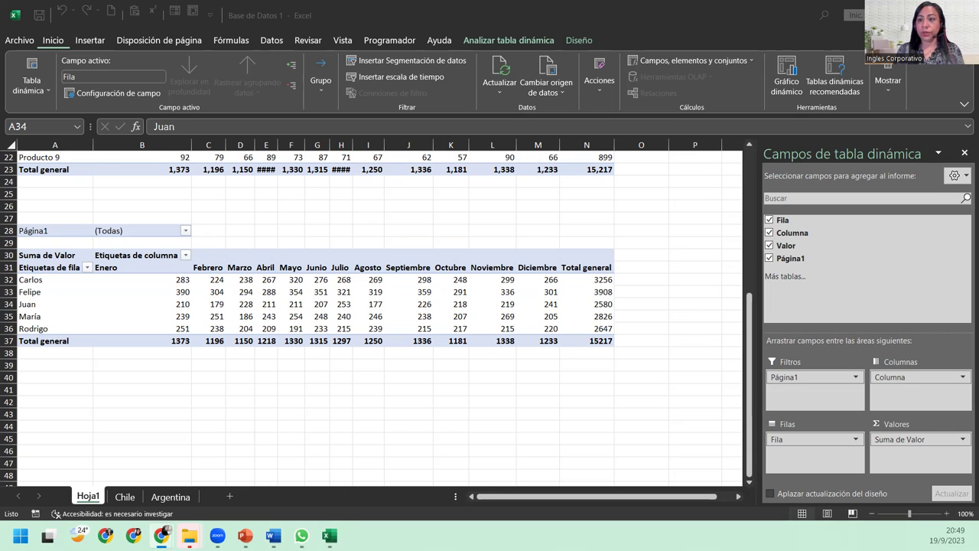
- Change Suma de Valor to Promedio, formatted as Número with 1 decimal and thousands separator
left_click(893, 442)
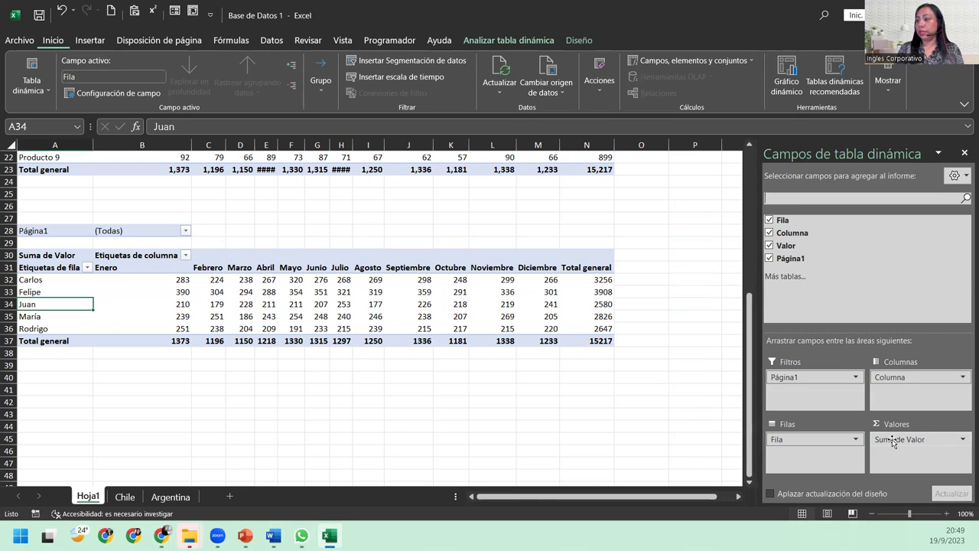
left_click(892, 441)
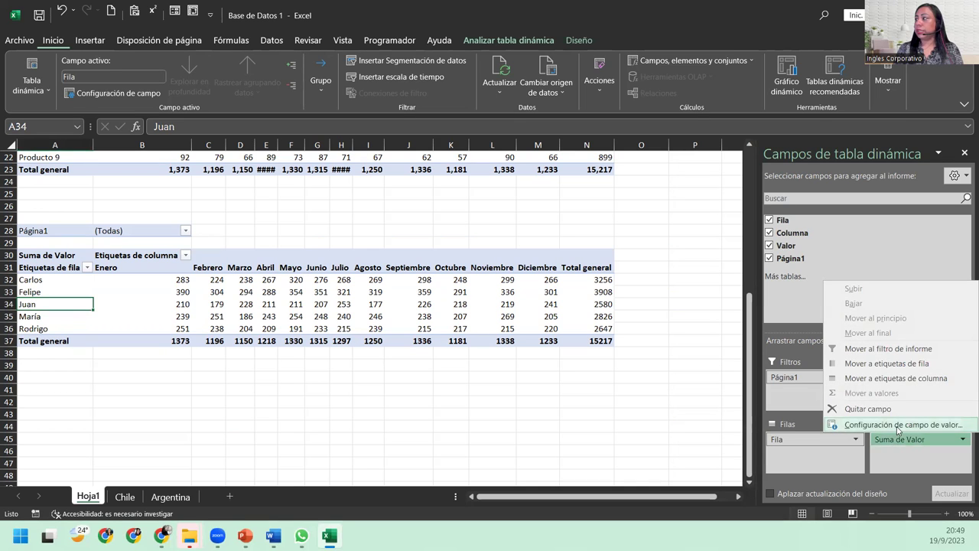
left_click(898, 426)
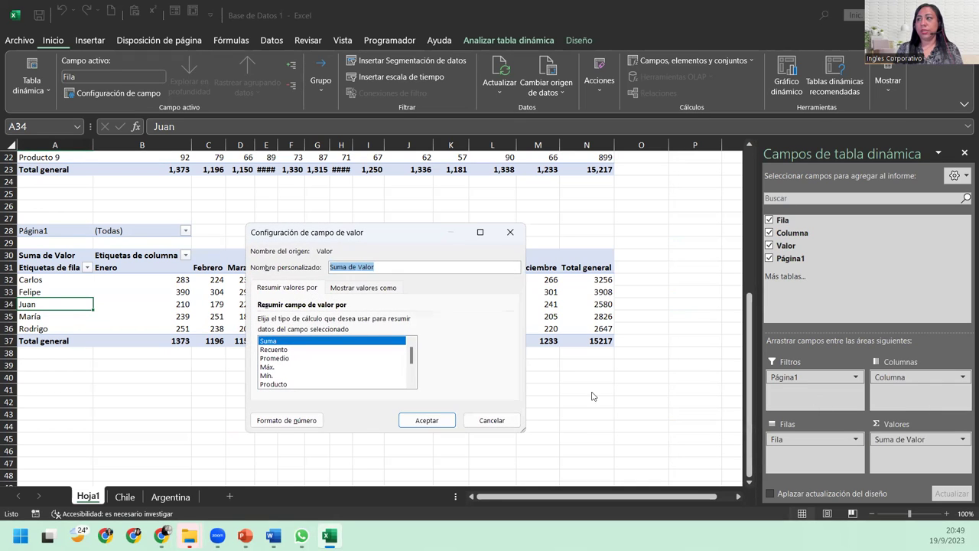
left_click(277, 358)
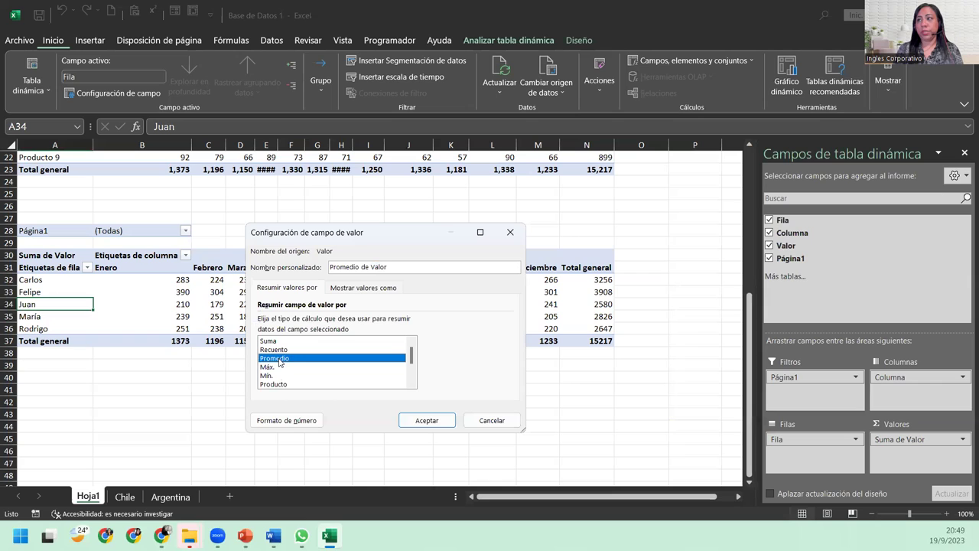
left_click(288, 421)
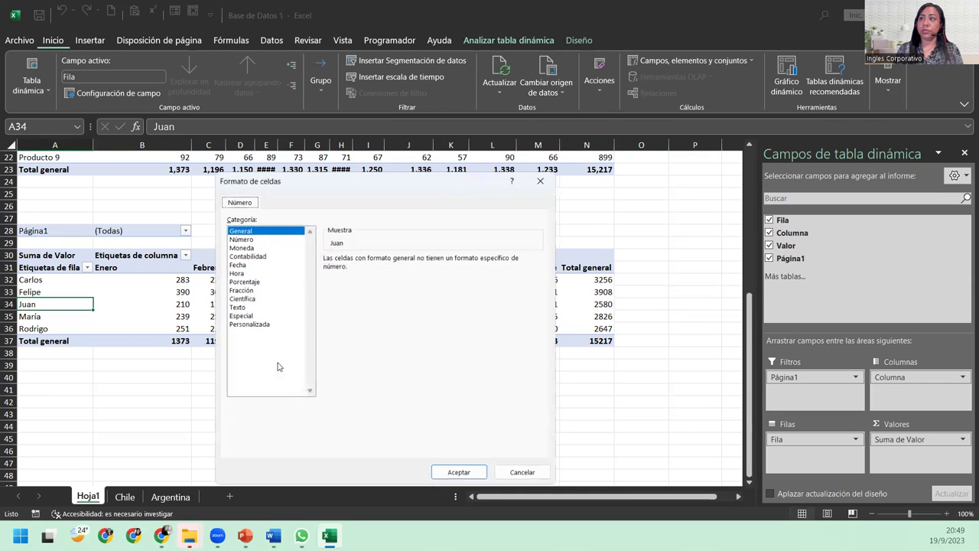
left_click(252, 237)
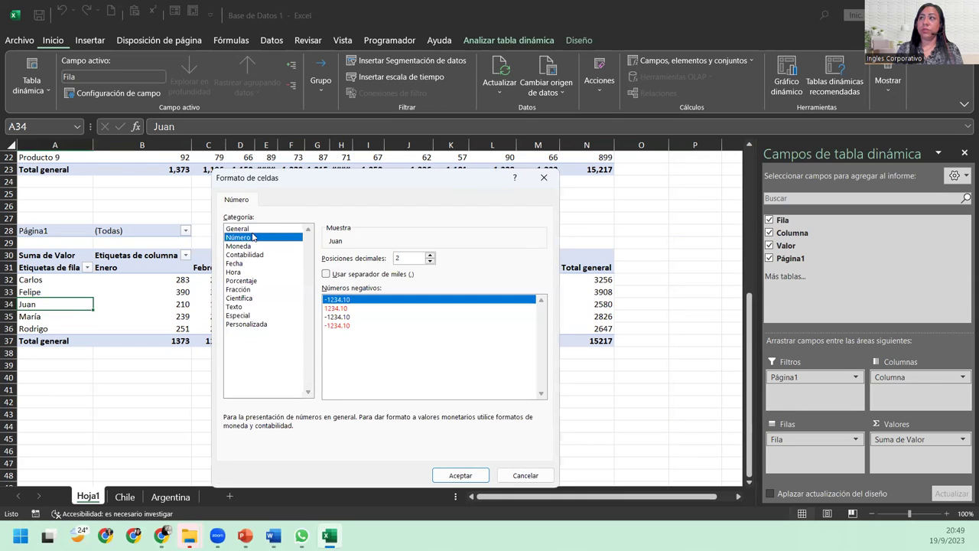
left_click(352, 278)
left_click(430, 262)
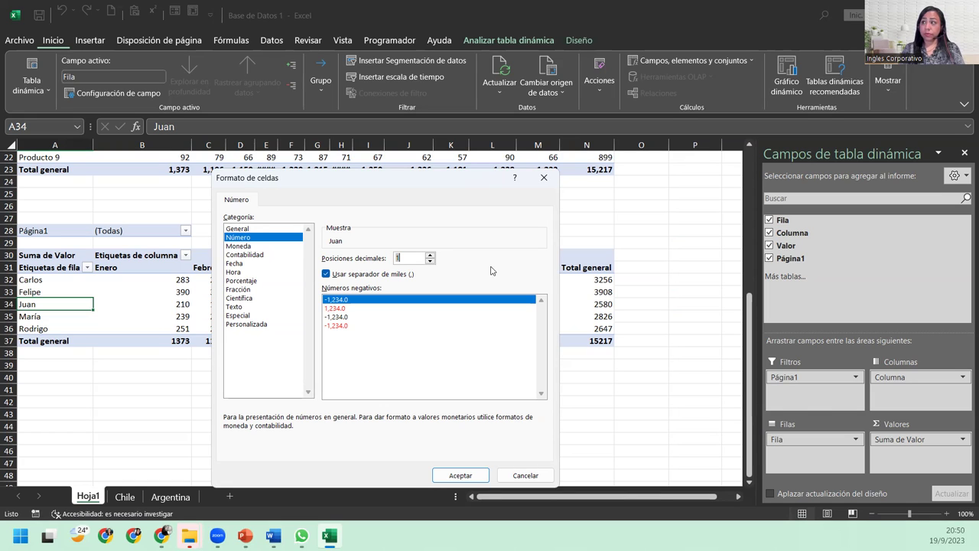
left_click(444, 479)
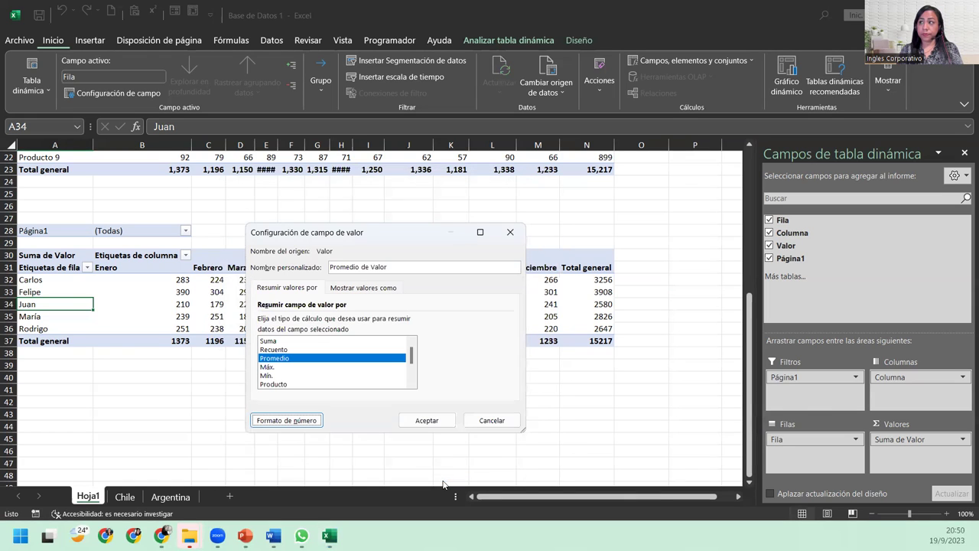
left_click(437, 419)
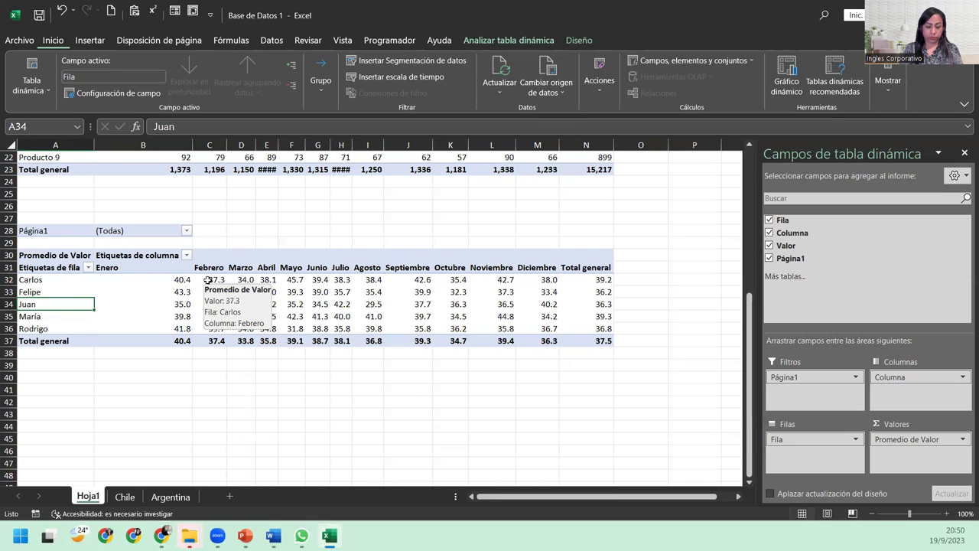
mouse_move(234, 286)
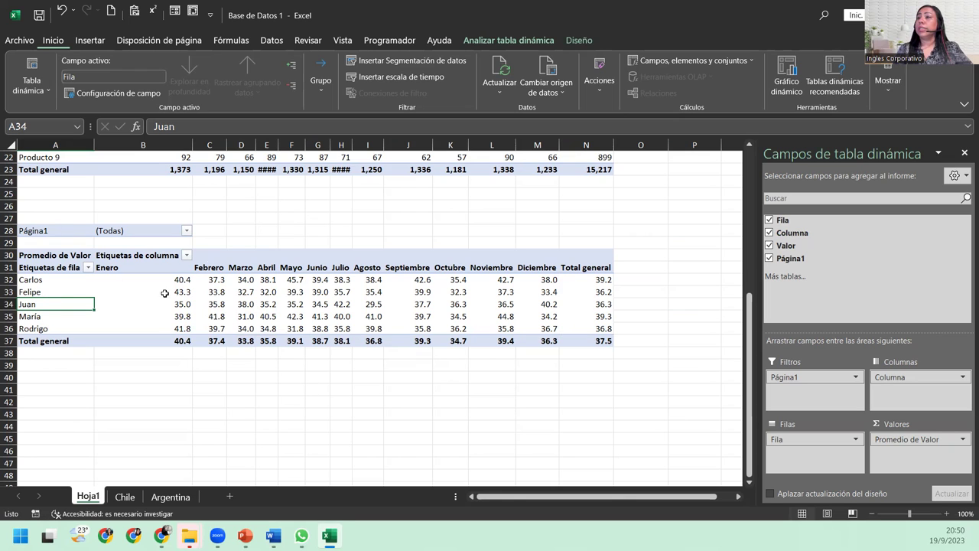
mouse_move(111, 295)
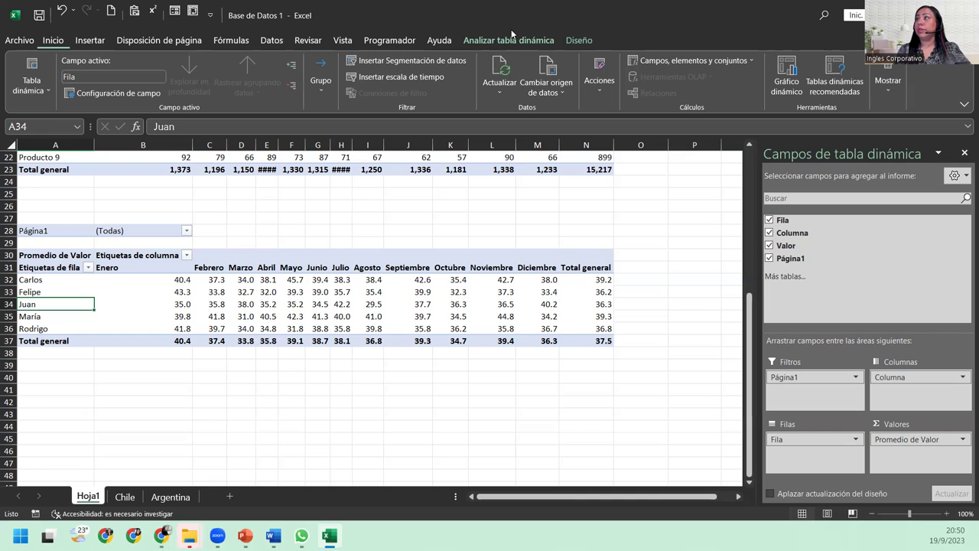
- Apply a green medium style to the average pivot table
left_click(578, 39)
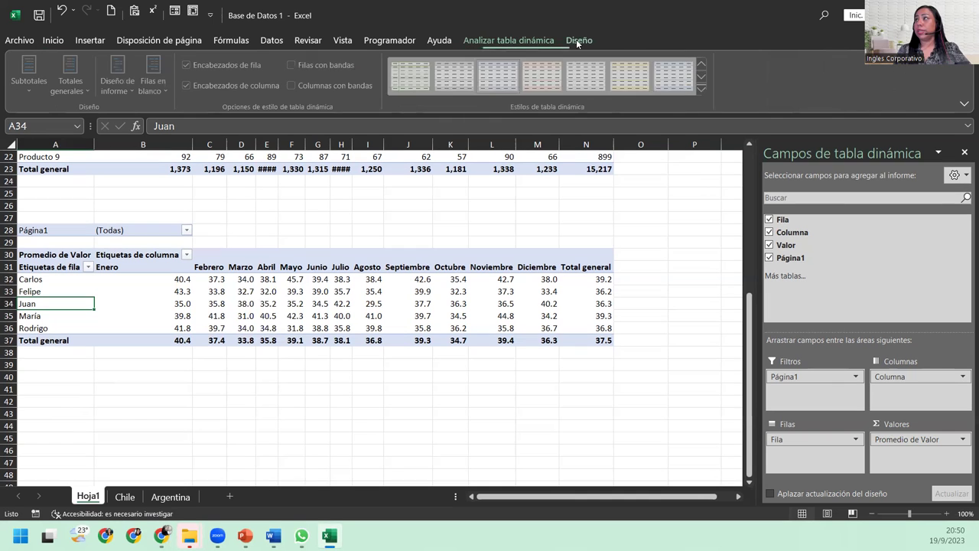
left_click(705, 91)
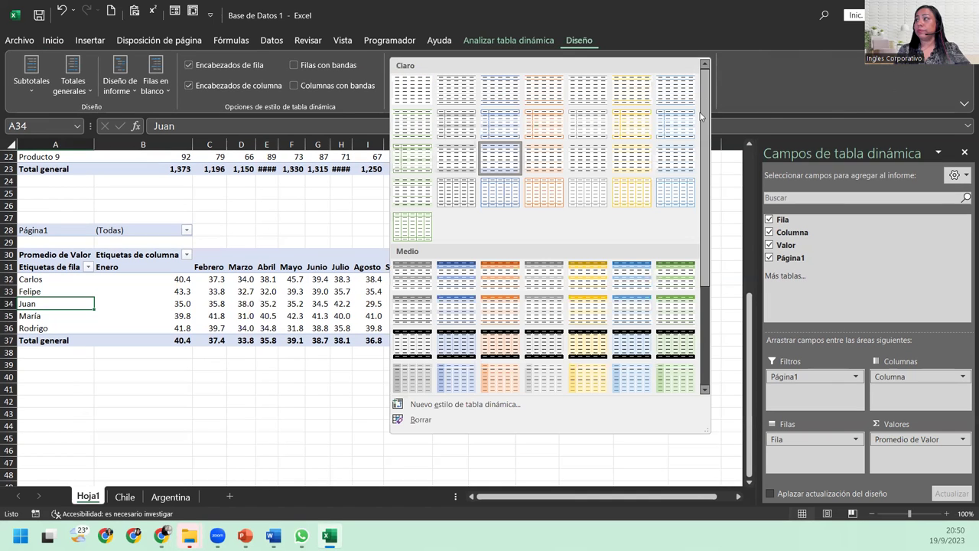
left_click(662, 306)
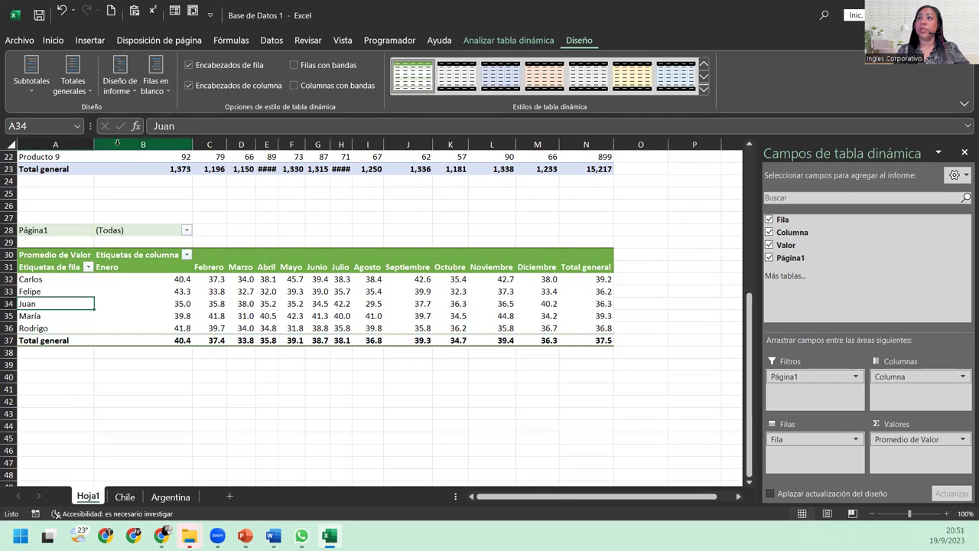
- Switch the pivot to tabular layout and check Juan's, Rodrigo's and María's averages
left_click(125, 92)
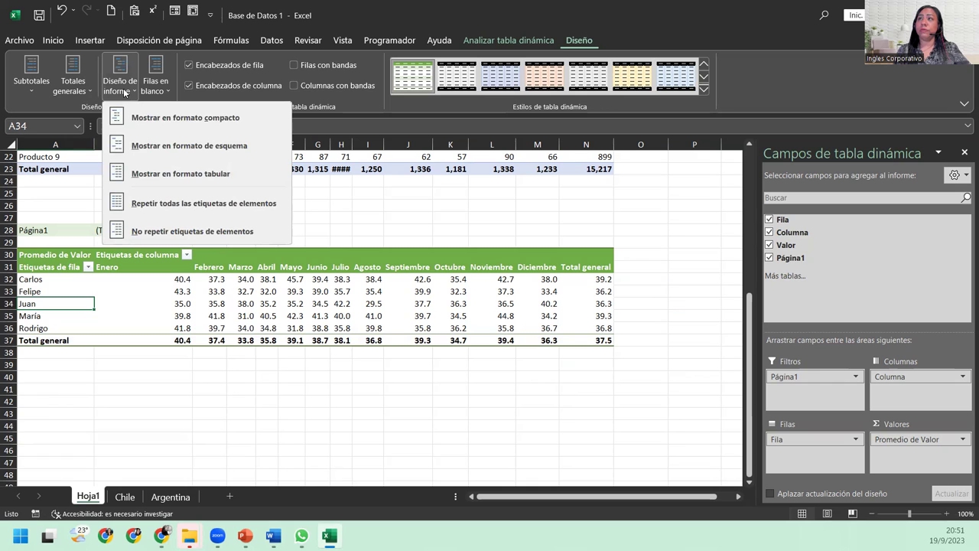
left_click(160, 173)
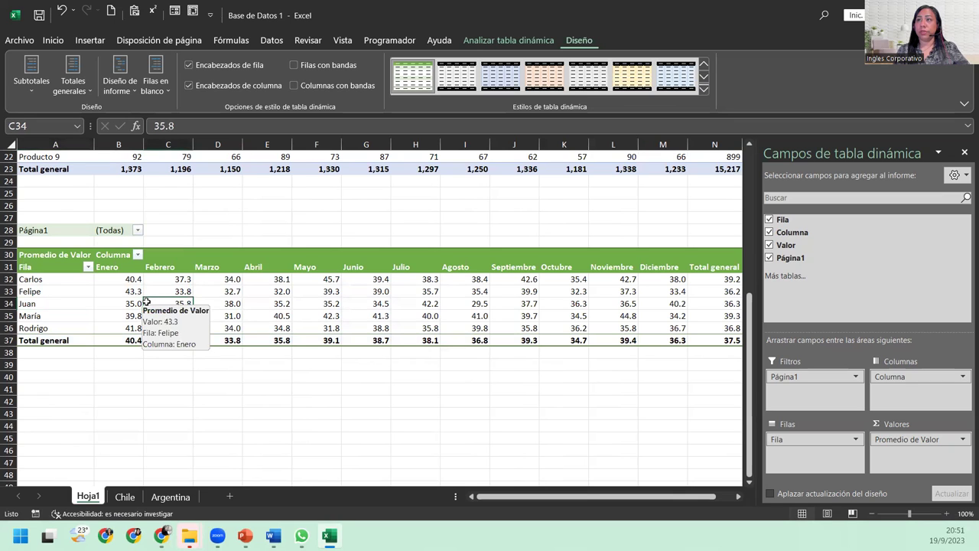
left_click(118, 303)
left_click(120, 329)
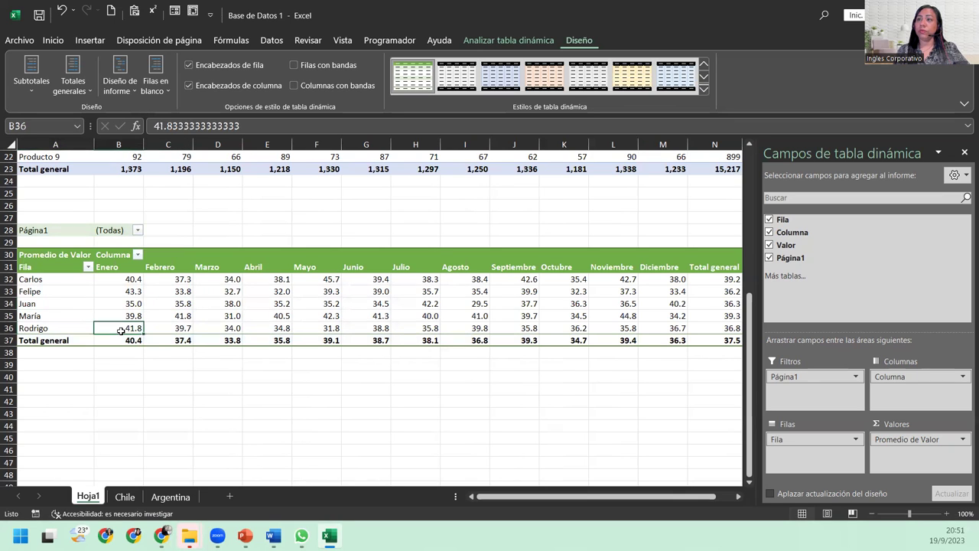
left_click(290, 315)
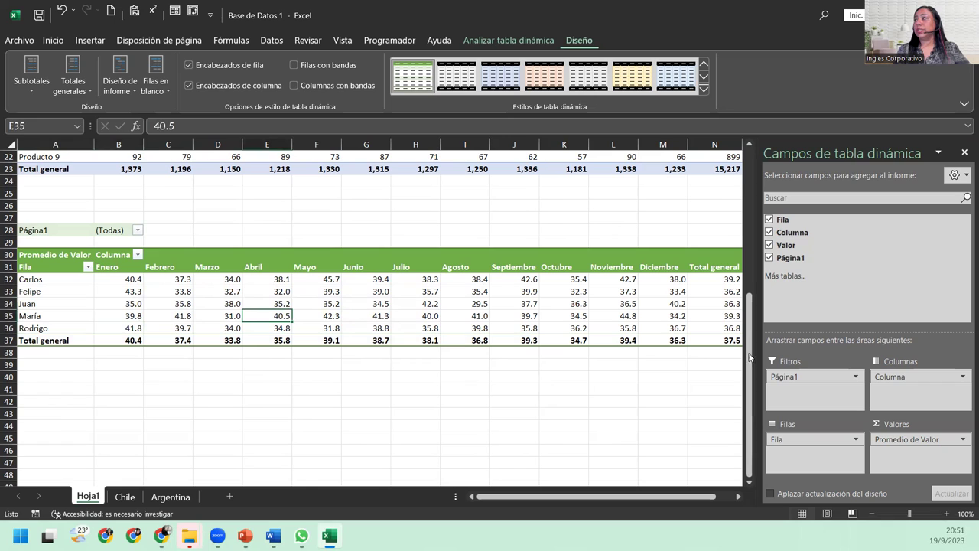
- Bring up the Total general column's options, then dismiss them unchanged
left_click(707, 266)
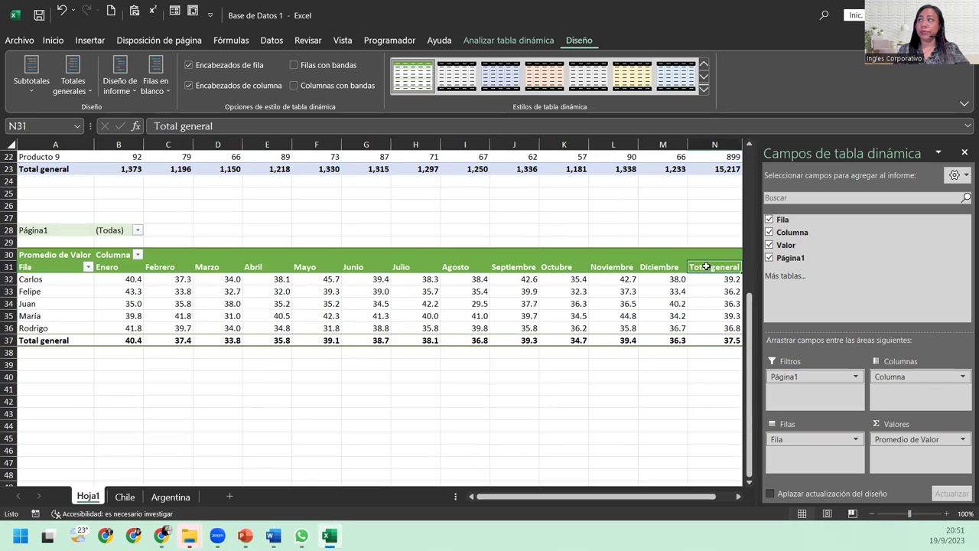
right_click(700, 268)
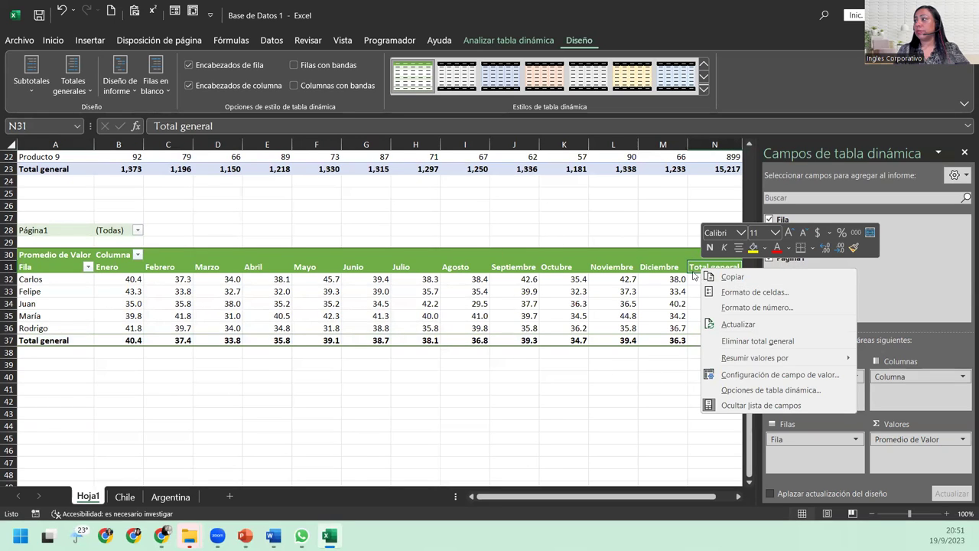
key("Escape")
- Turn grand totals on for columns only, removing the Total general column
left_click(698, 281)
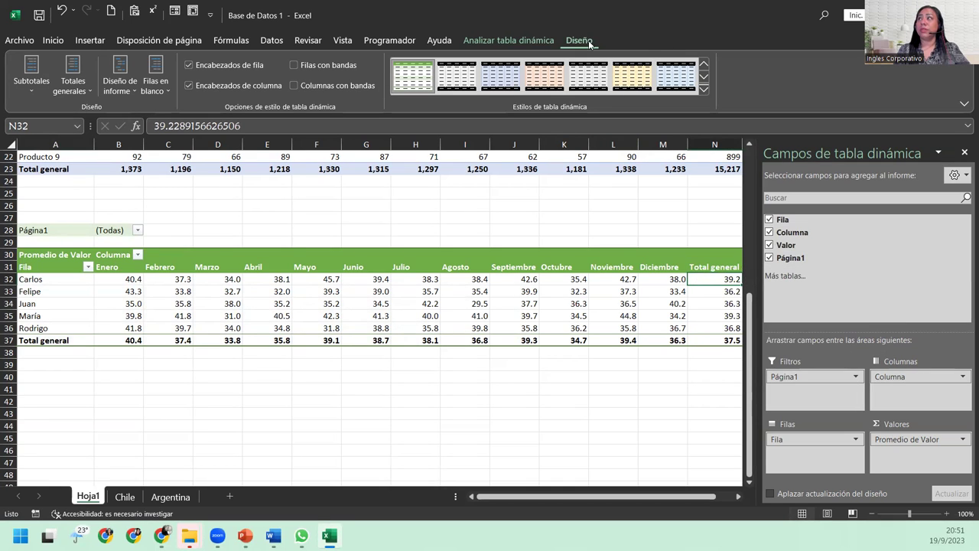
left_click(67, 86)
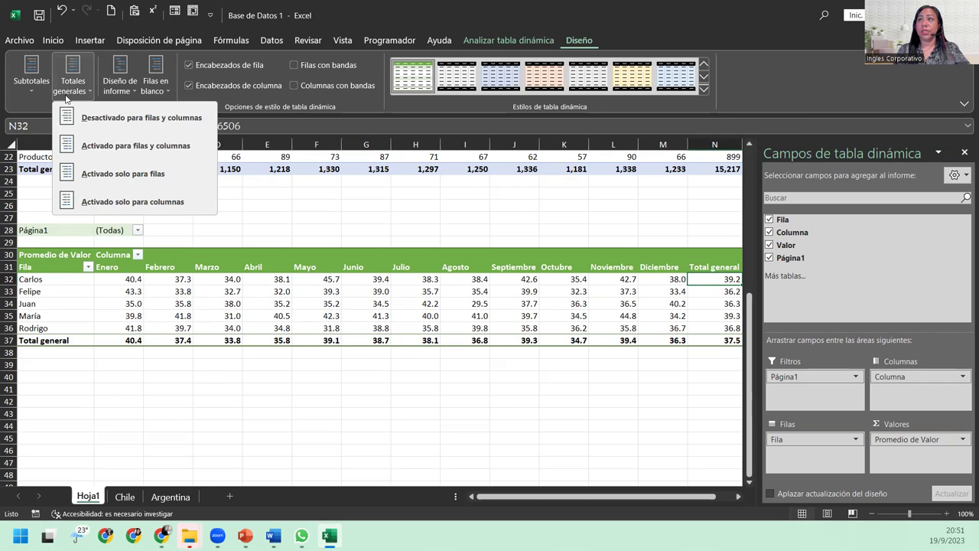
left_click(120, 202)
left_click(151, 302)
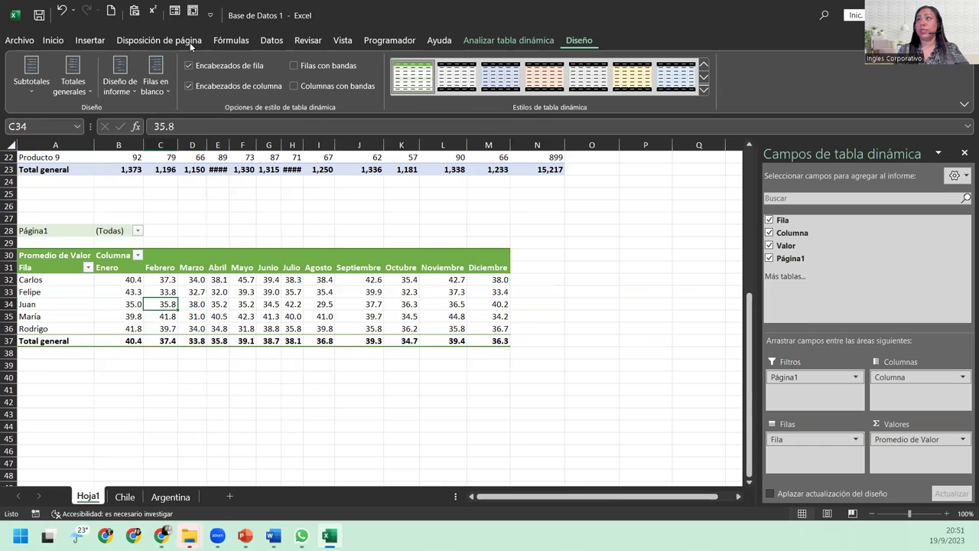
- Reapply tabular layout and widen columns E and H to show 1,218 and 1,297
left_click(120, 84)
left_click(165, 172)
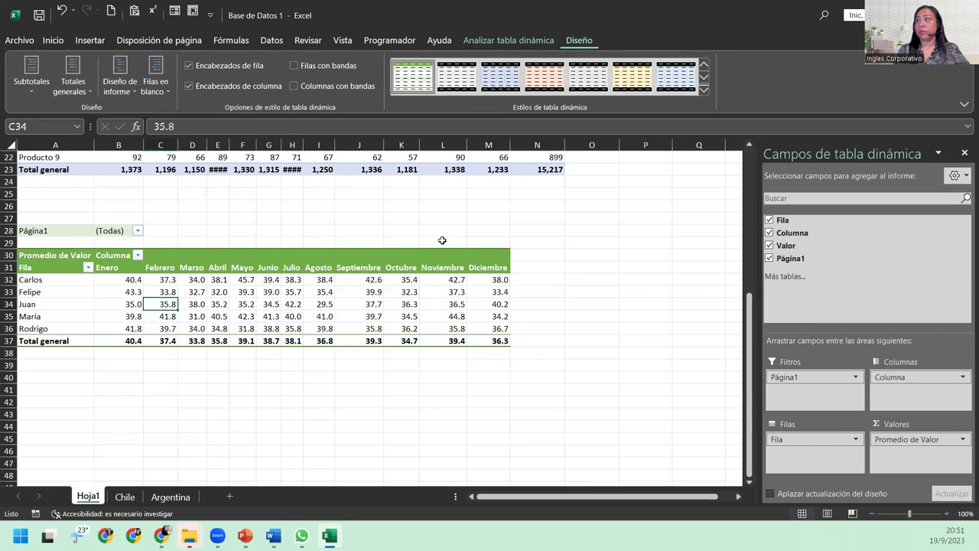
left_click(290, 292)
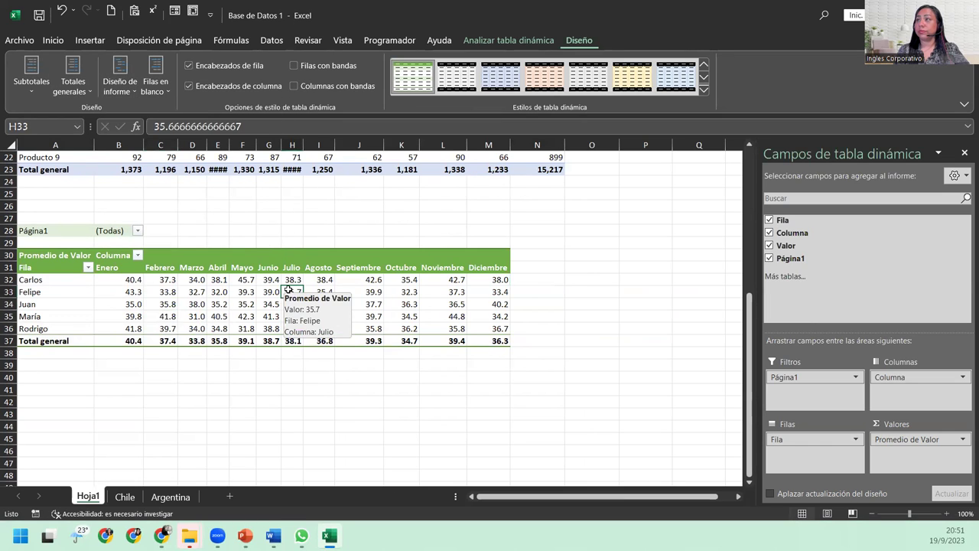
left_click(200, 329)
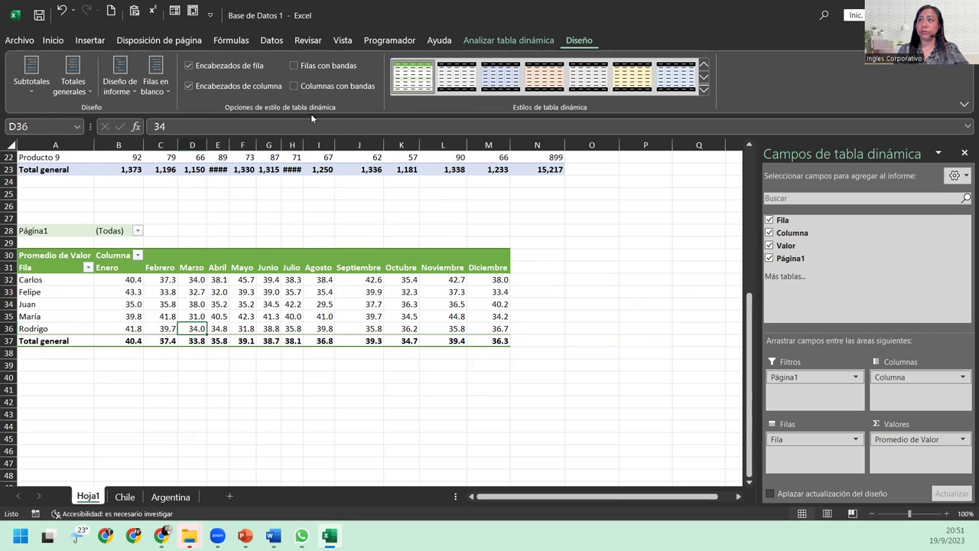
double_click(231, 144)
left_click_drag(304, 145, 310, 146)
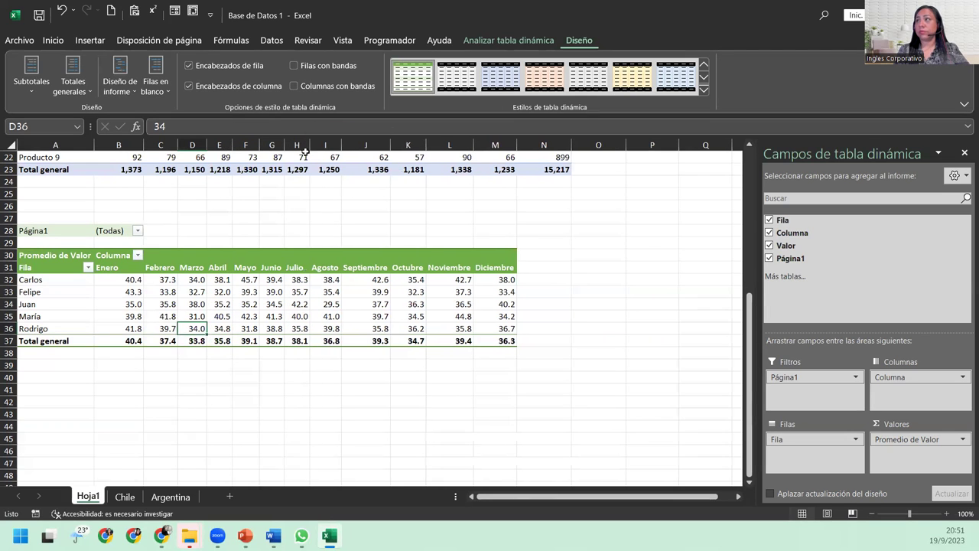
left_click(356, 331)
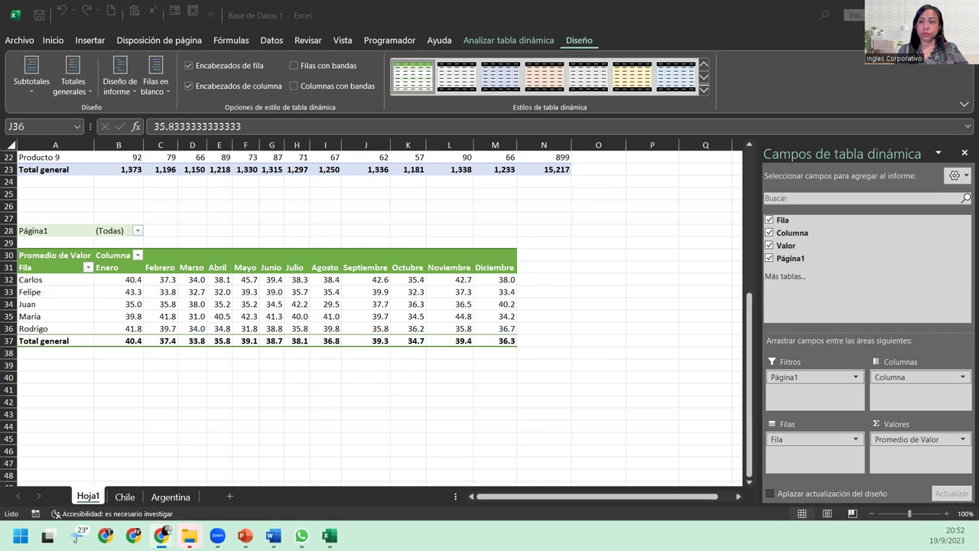
mouse_move(155, 298)
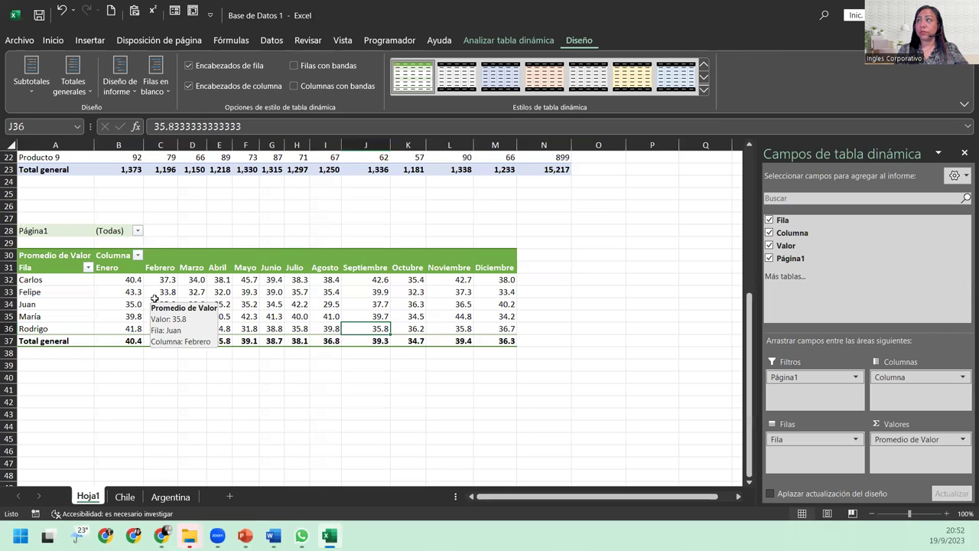
left_click(704, 90)
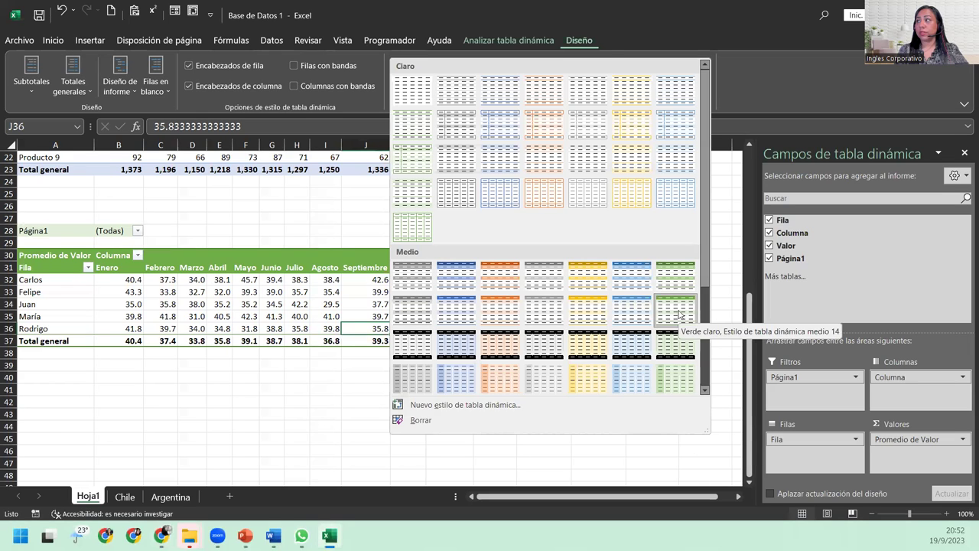
left_click(677, 309)
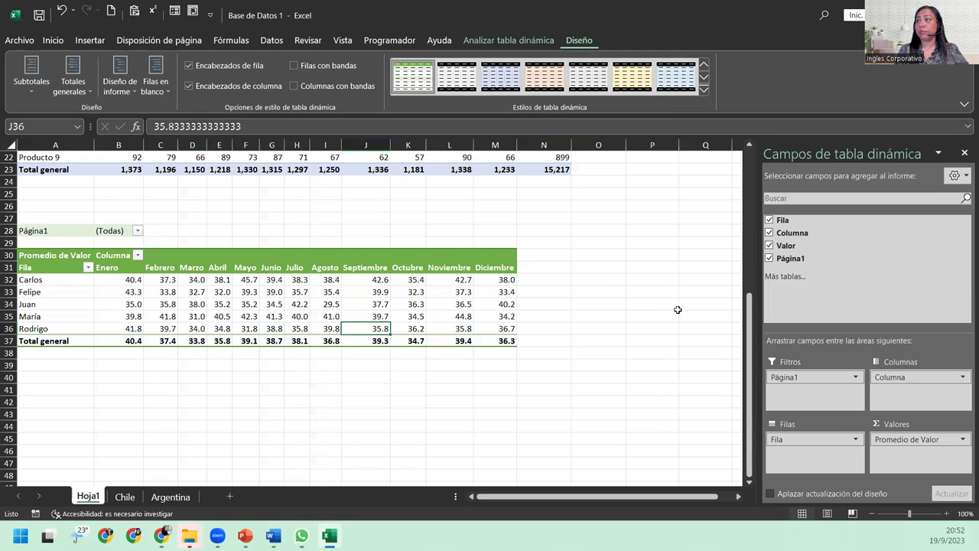
left_click(65, 93)
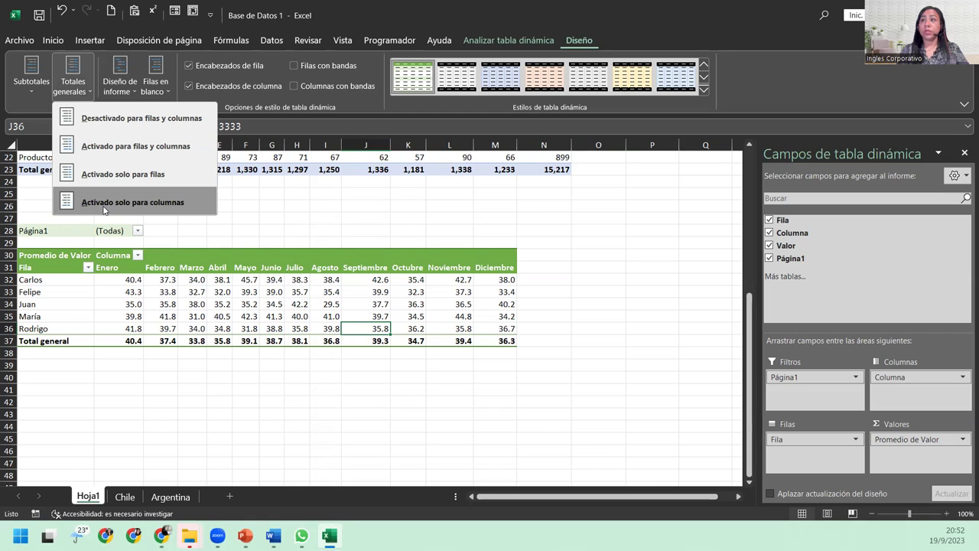
left_click(118, 203)
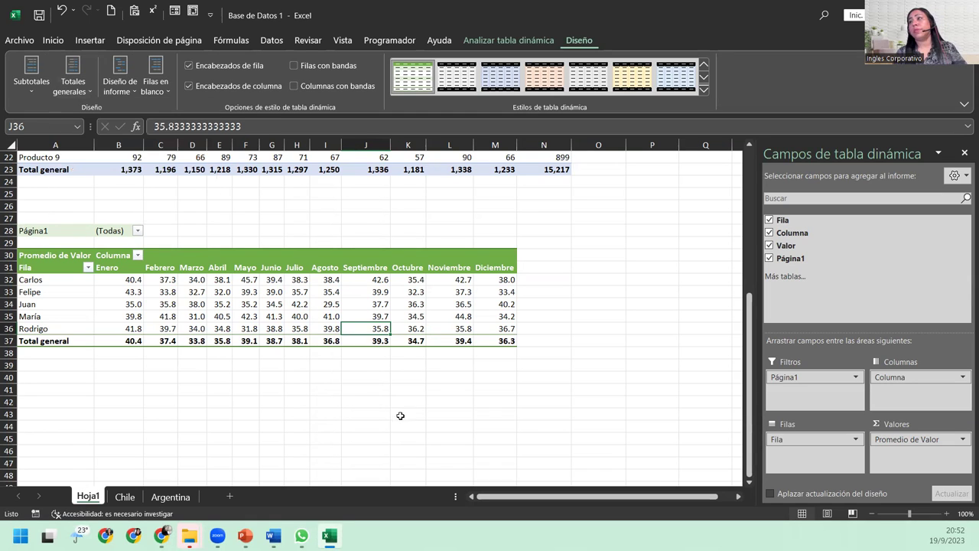
left_click(156, 303)
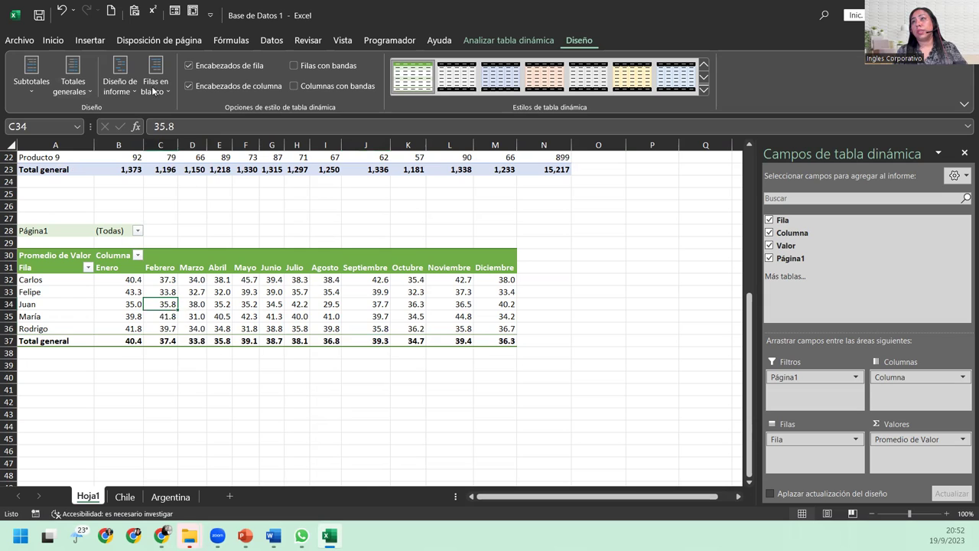
left_click(120, 75)
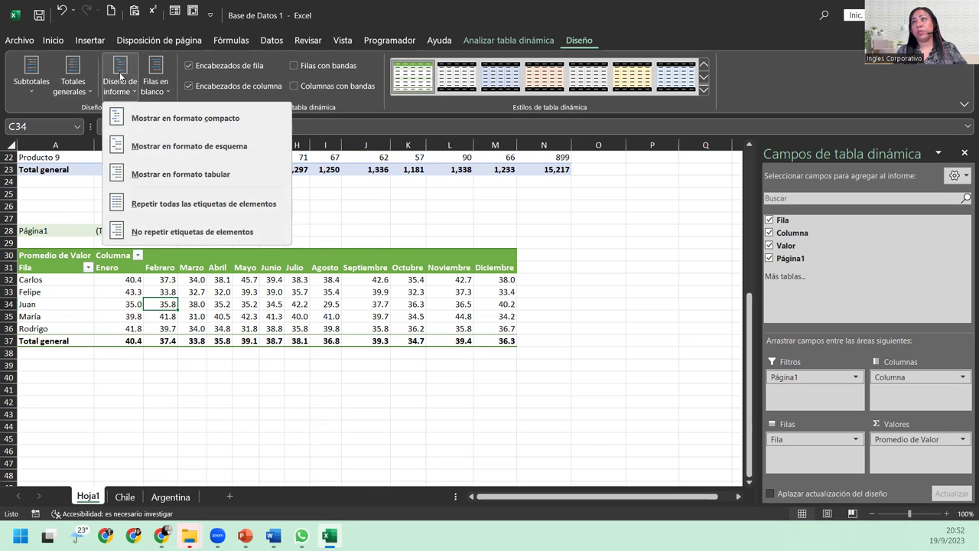
left_click(144, 173)
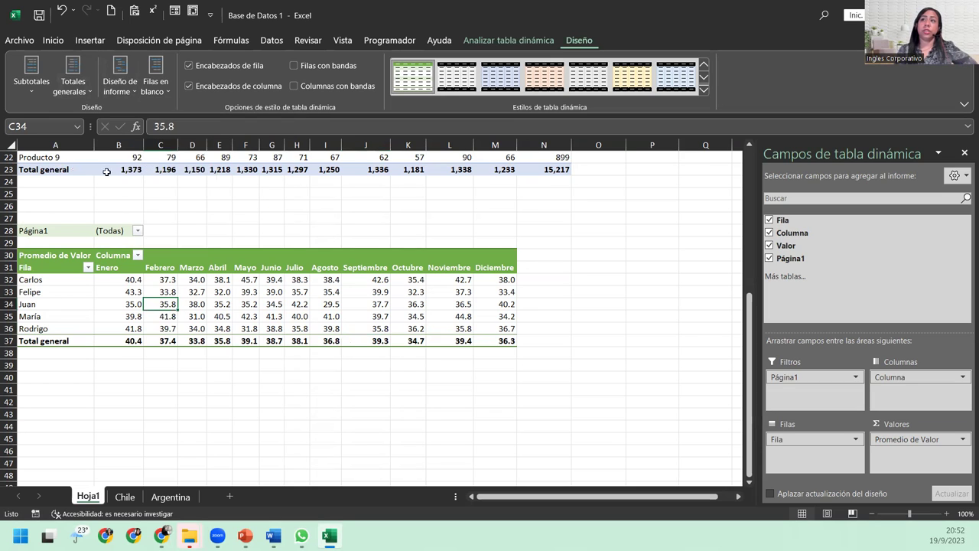
left_click(158, 318)
left_click(124, 316)
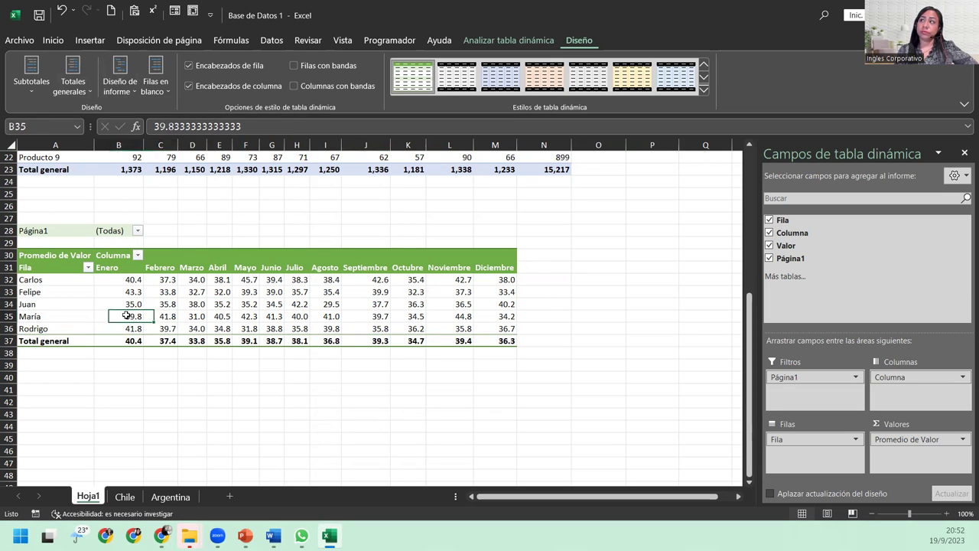
left_click(77, 322)
left_click(65, 334)
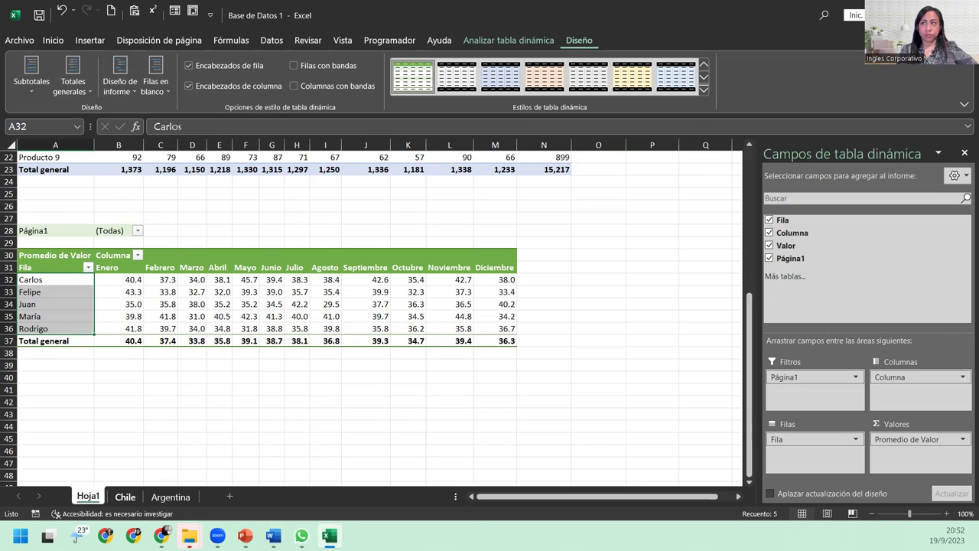
left_click(115, 281)
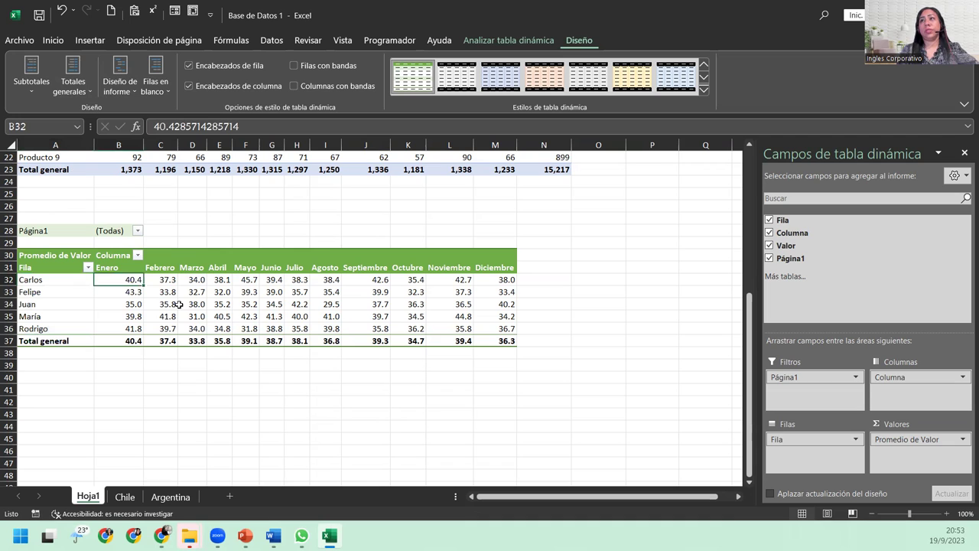
left_click(59, 231)
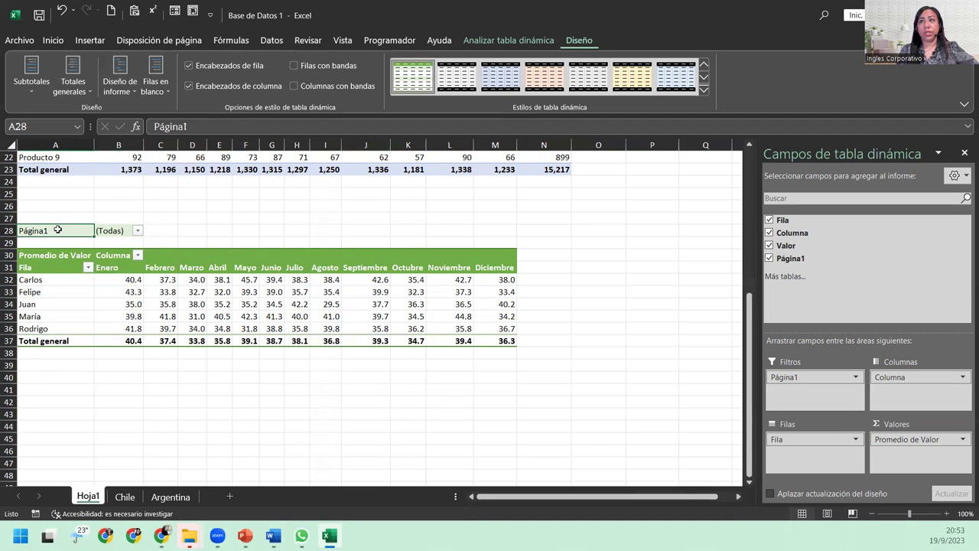
left_click(137, 231)
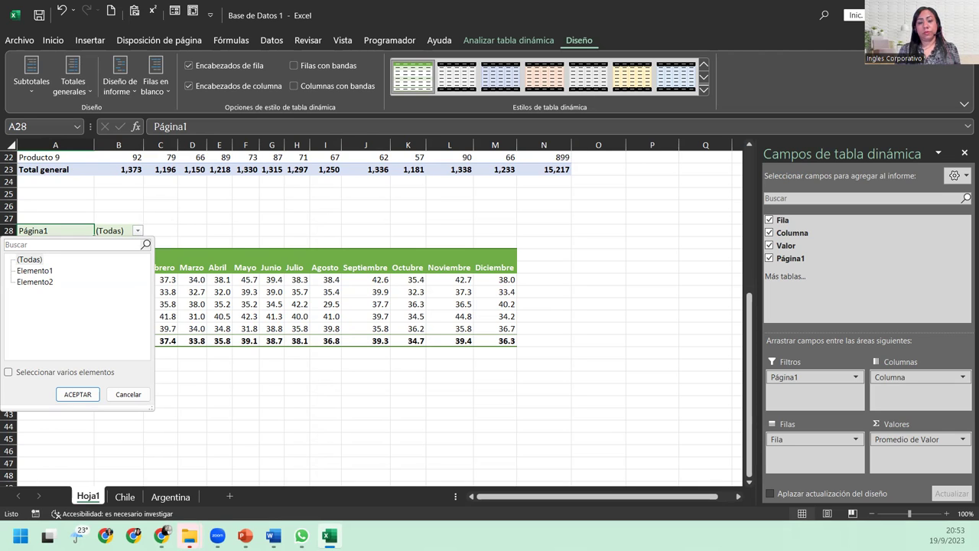
key("alt+Tab")
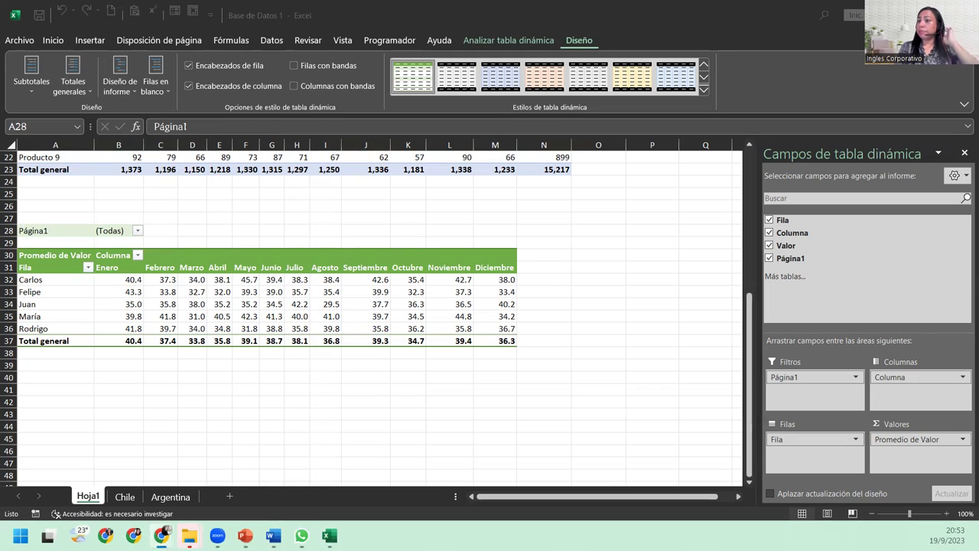
- Filter the pivot's Página1 field to Elemento1, then to Elemento2
left_click(137, 231)
left_click(35, 271)
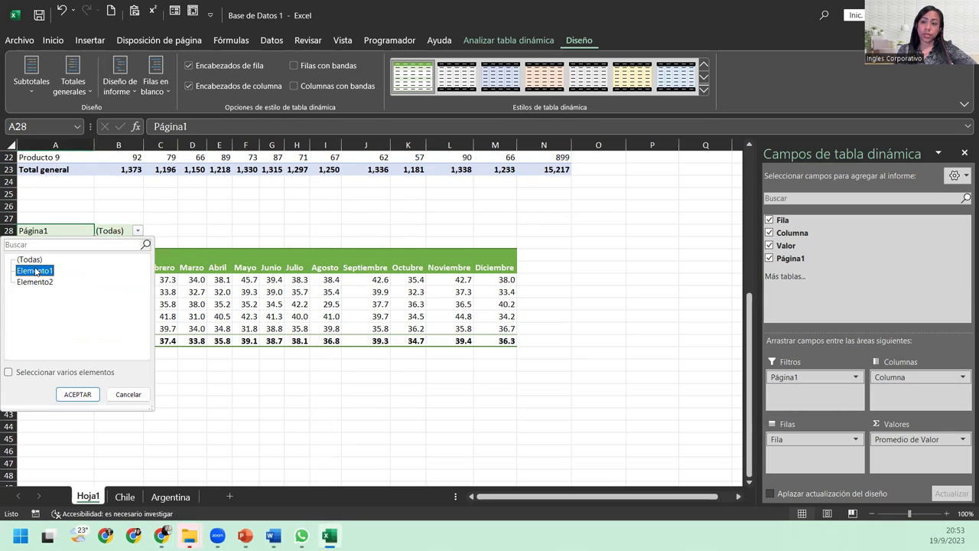
left_click(90, 396)
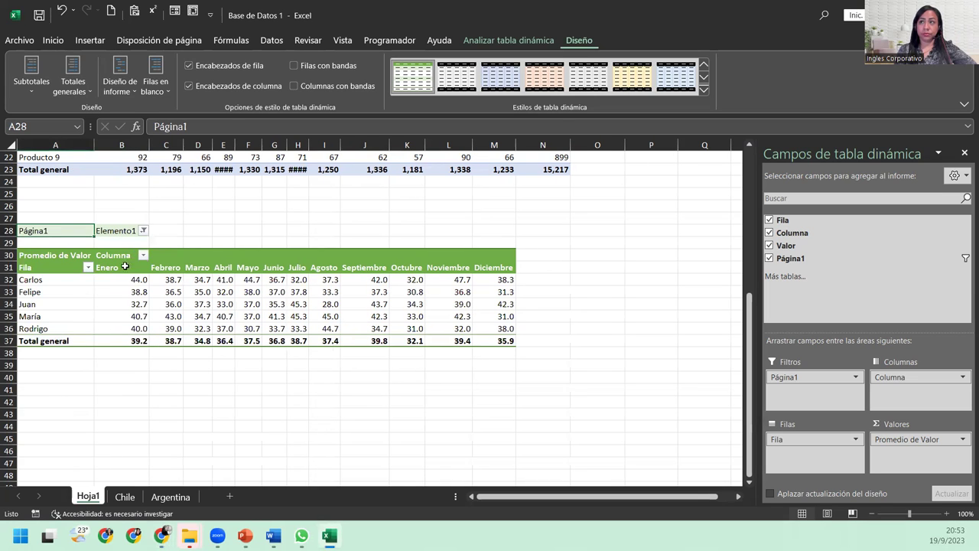
left_click(143, 230)
left_click(23, 282)
left_click(77, 394)
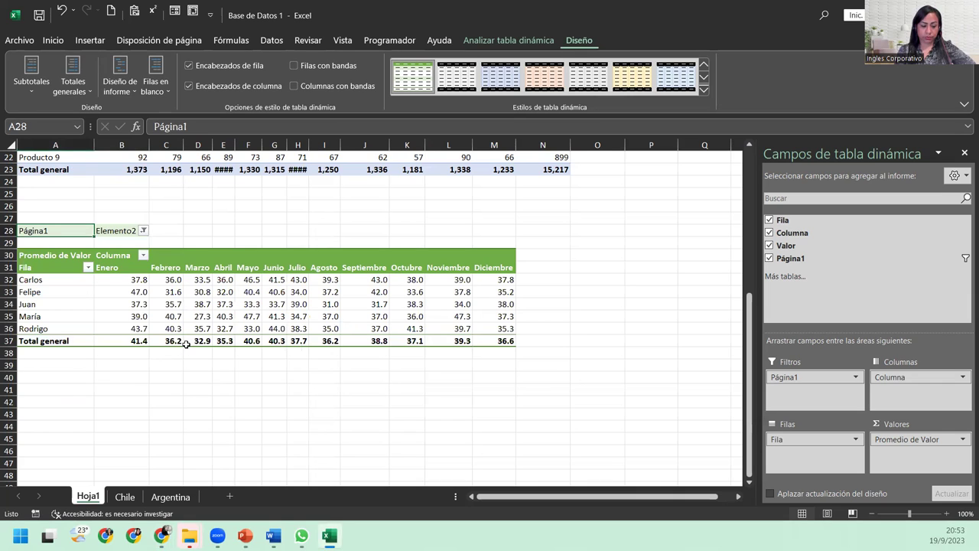
- Check Felipe's and Juan's Elemento2 averages and autofit columns E and H
mouse_move(188, 343)
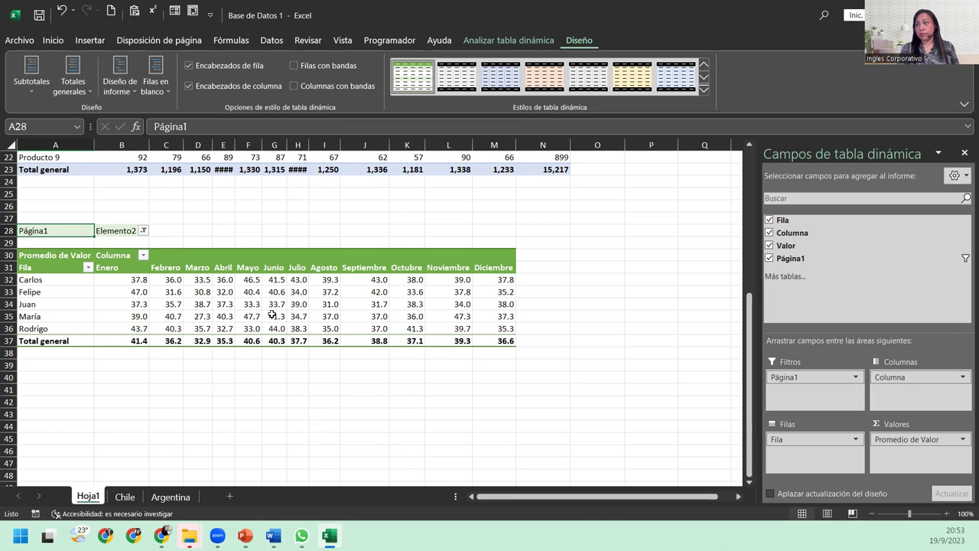
mouse_move(221, 274)
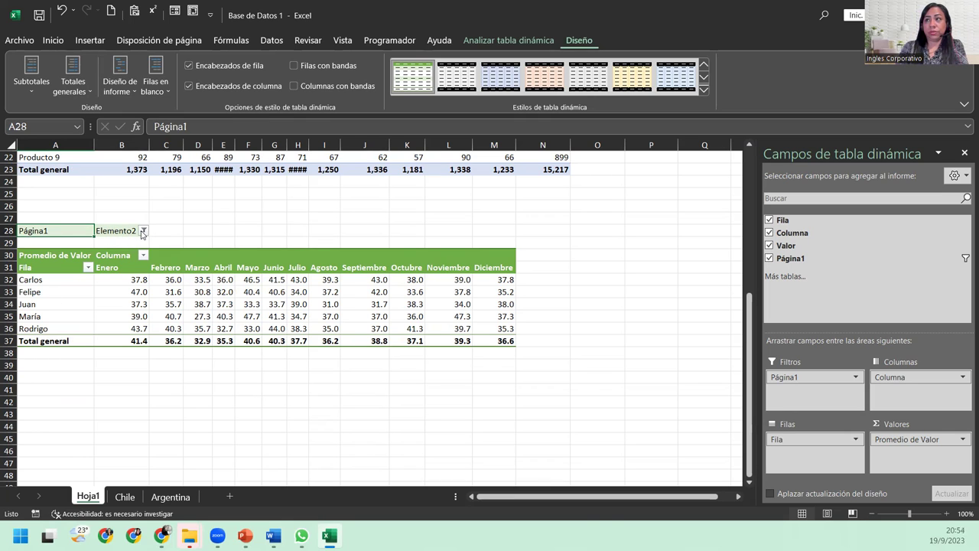
left_click(125, 293)
left_click(294, 292)
left_click(411, 304)
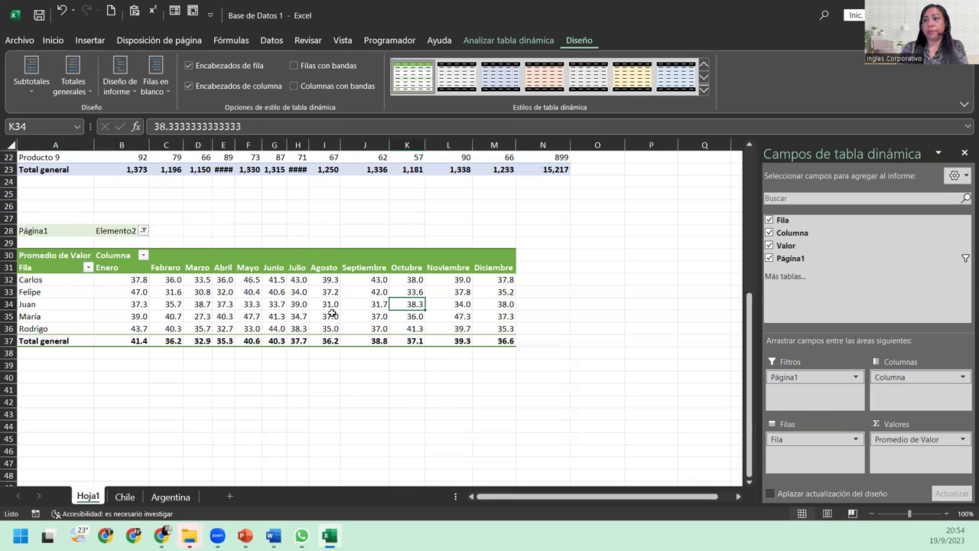
mouse_move(330, 306)
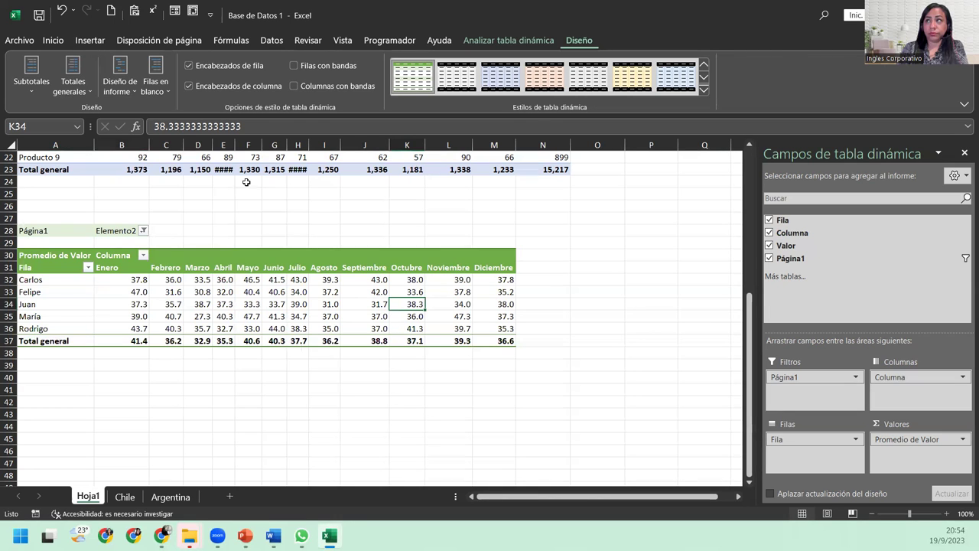
double_click(235, 145)
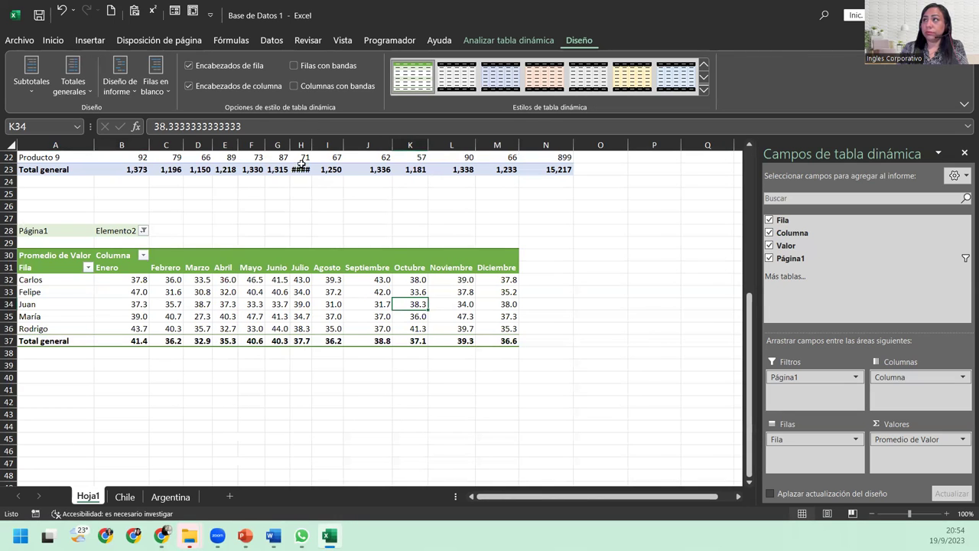
double_click(314, 141)
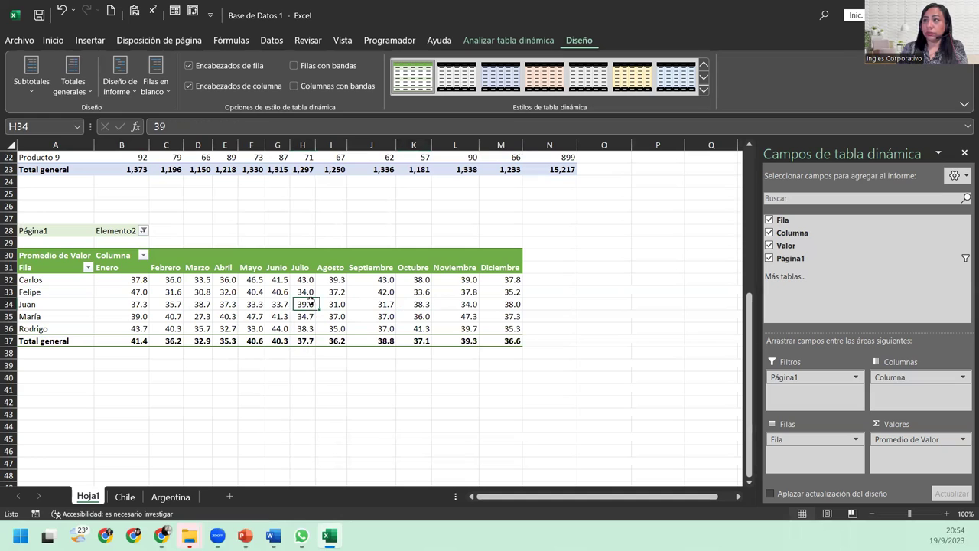
left_click(306, 303)
mouse_move(310, 303)
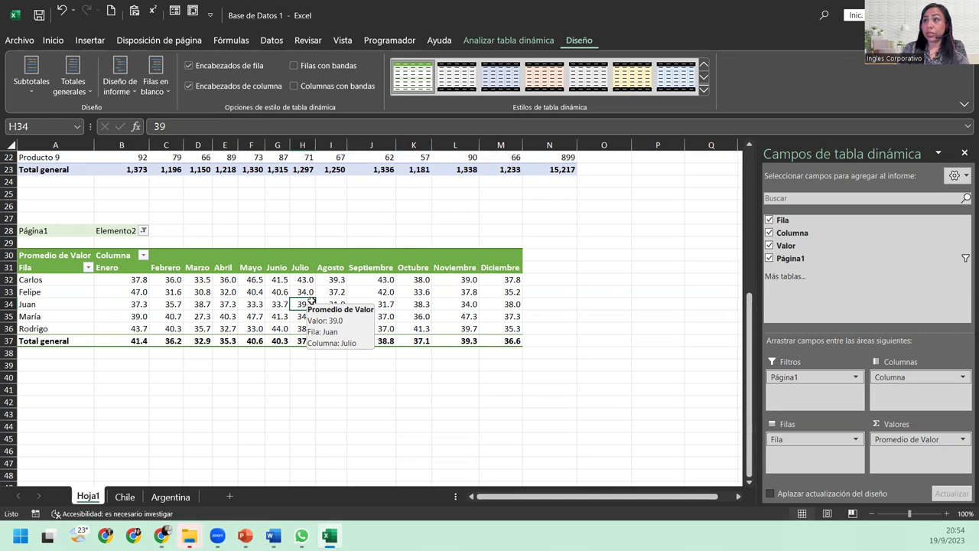
- Cycle the Página1 filter through Elemento1 and Elemento2, then set it to (Todas)
left_click(144, 231)
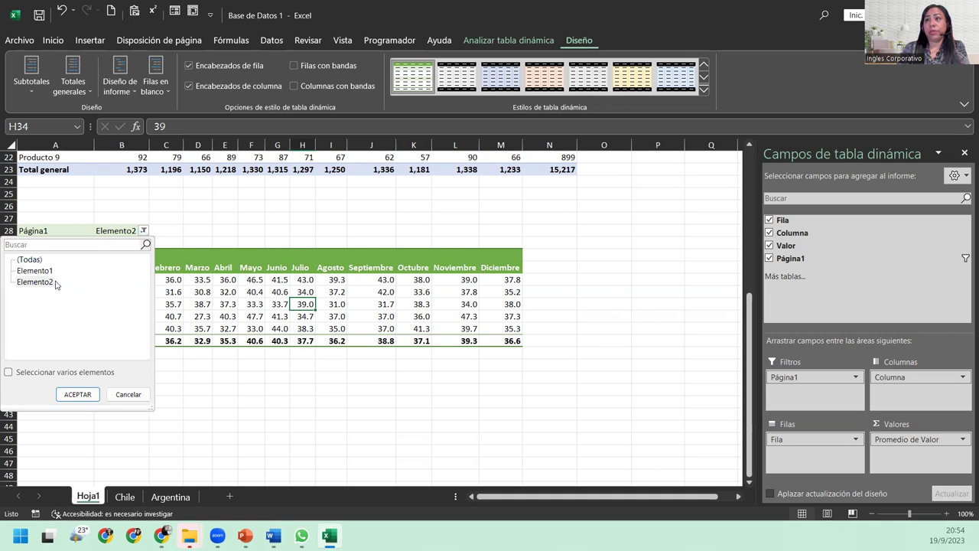
left_click(42, 273)
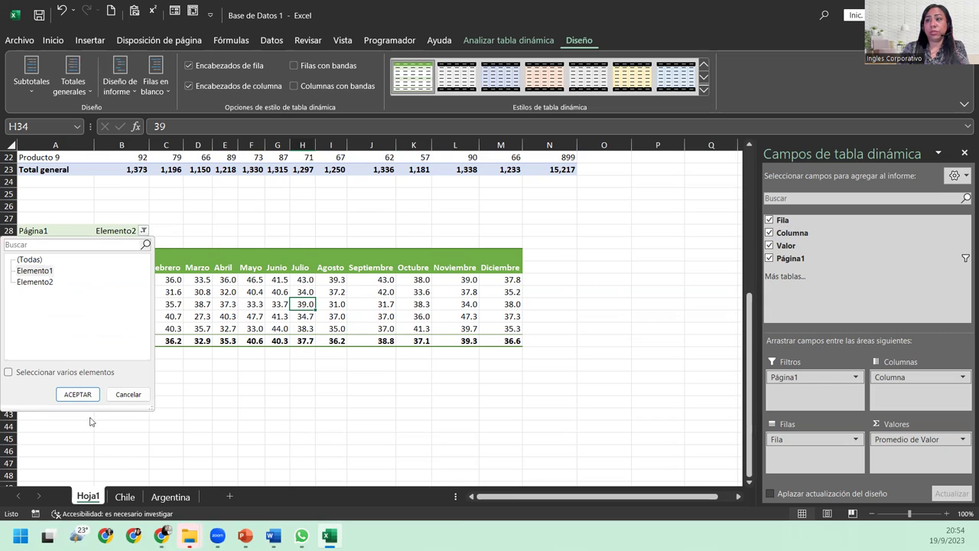
left_click(77, 394)
left_click(144, 231)
left_click(43, 282)
left_click(78, 394)
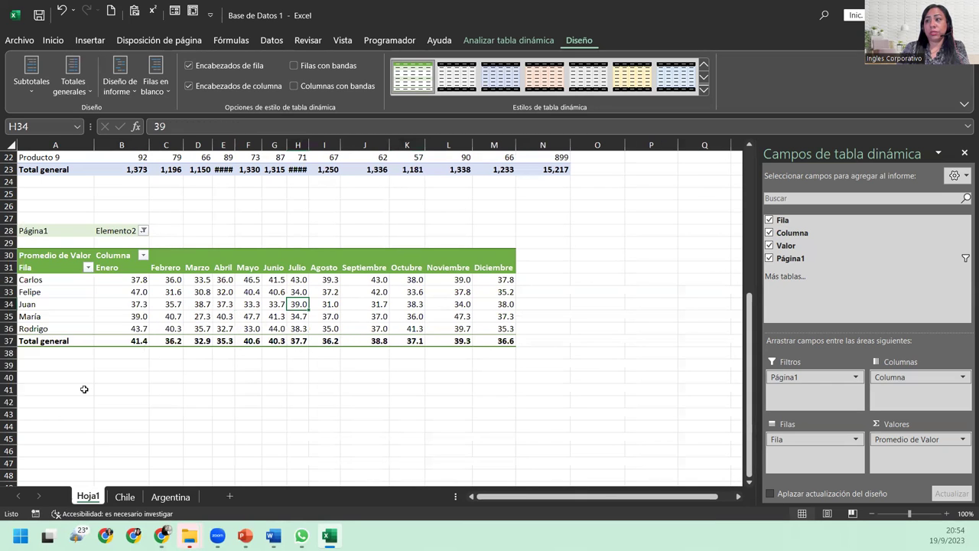
left_click(144, 231)
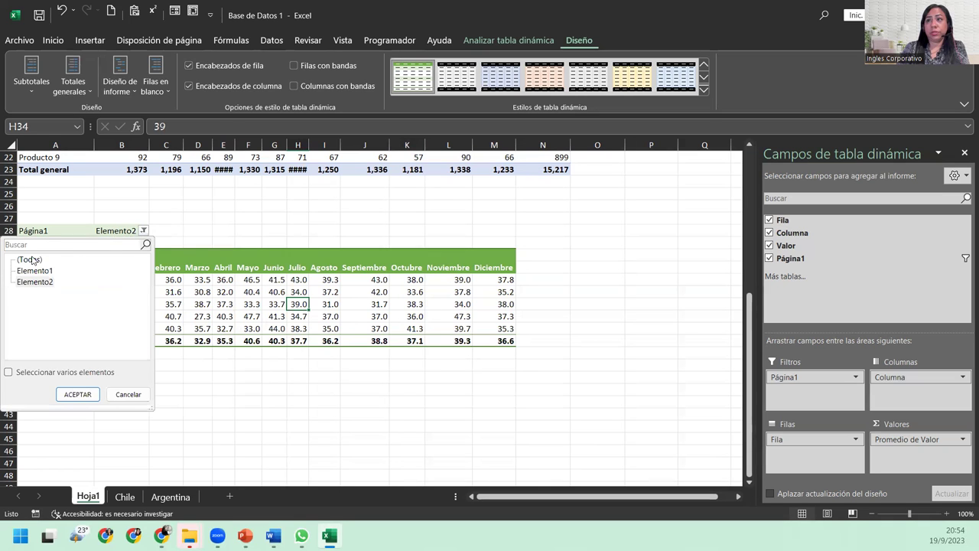
left_click(78, 394)
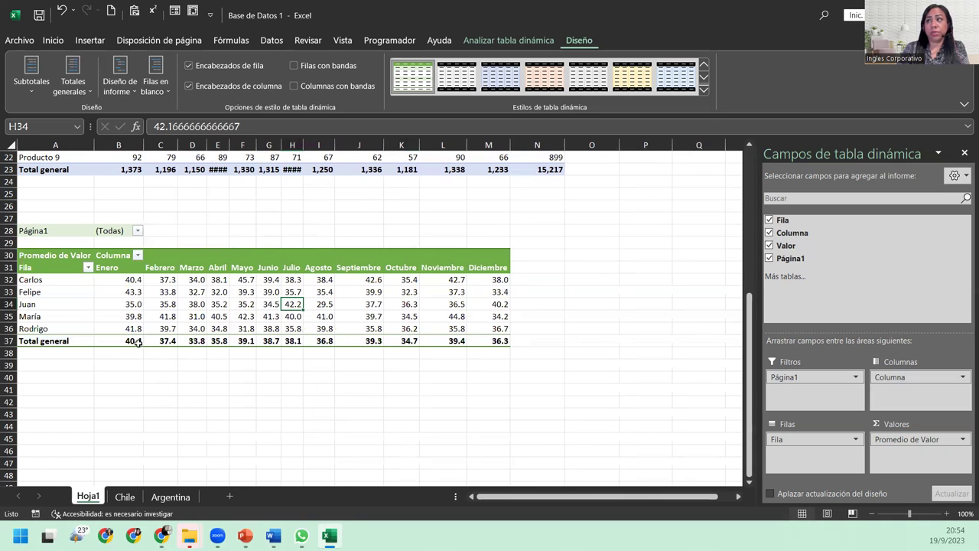
- Review the combined averages for Felipe and María's May through October values
mouse_move(141, 342)
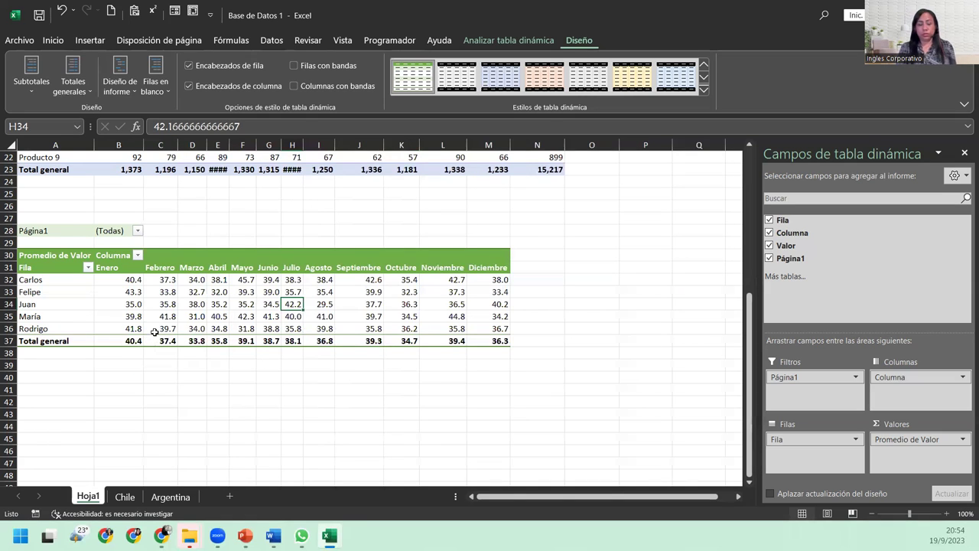
mouse_move(159, 328)
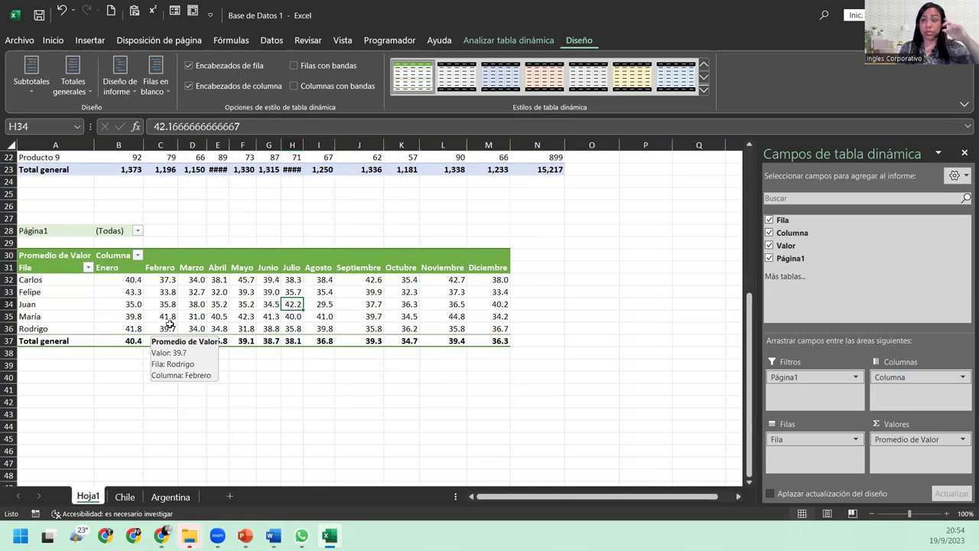
left_click(51, 293)
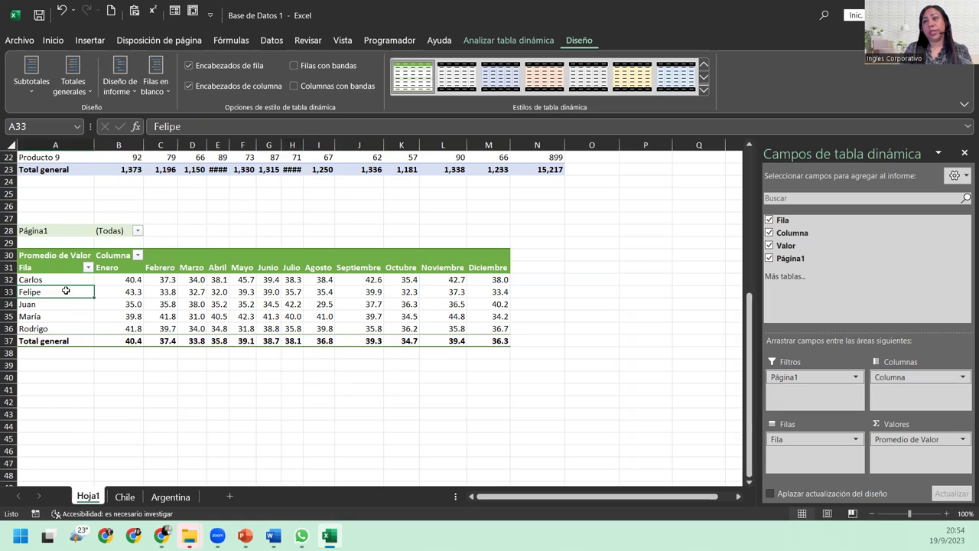
left_click(118, 304)
left_click(192, 304)
left_click(239, 315)
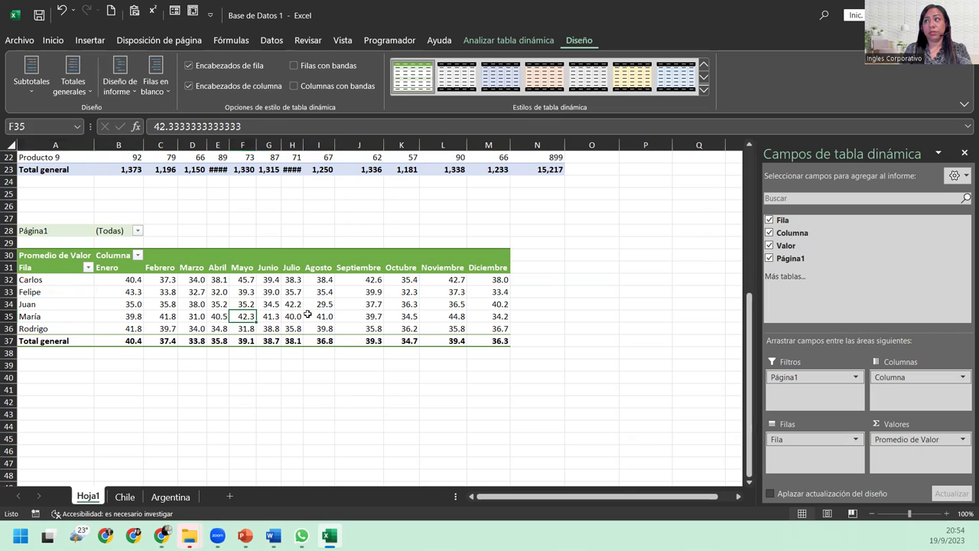
left_click(306, 316)
left_click(389, 316)
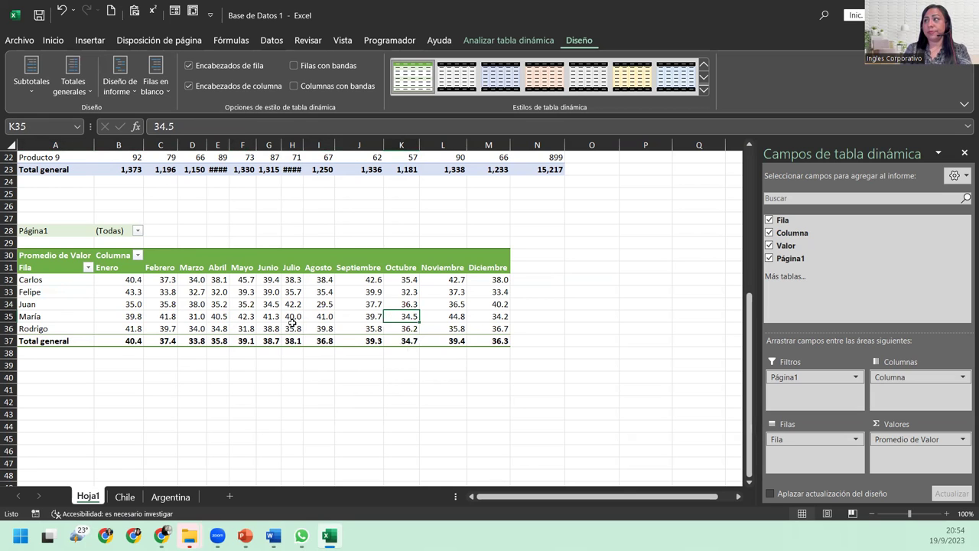
- Sort the top pivot's product row labels A to Z
scroll(292, 317, "up", 7)
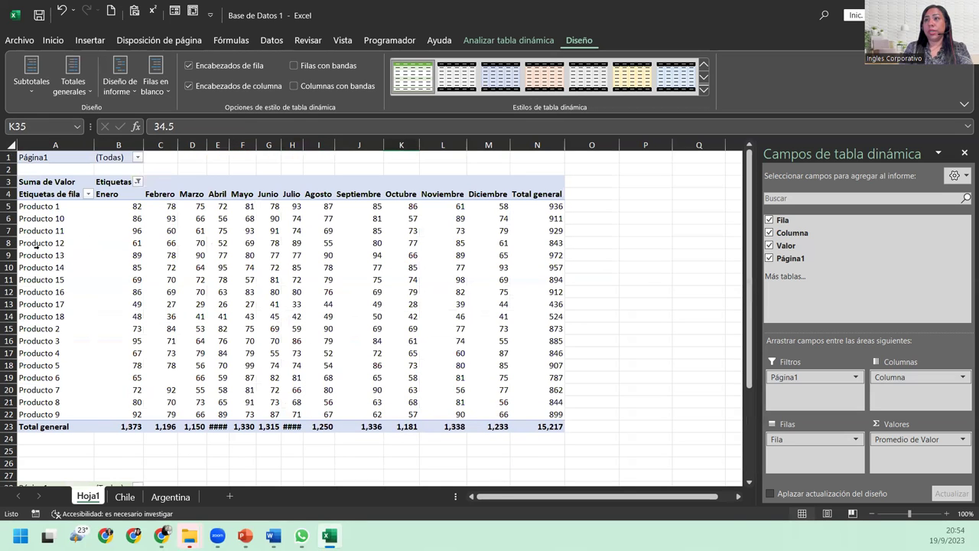
left_click(42, 279)
left_click(68, 266)
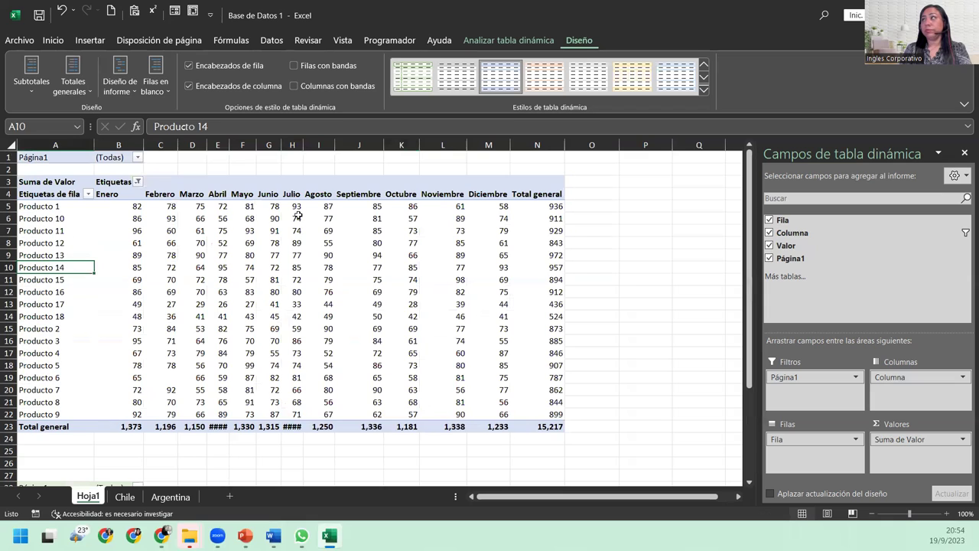
left_click(89, 194)
left_click(64, 208)
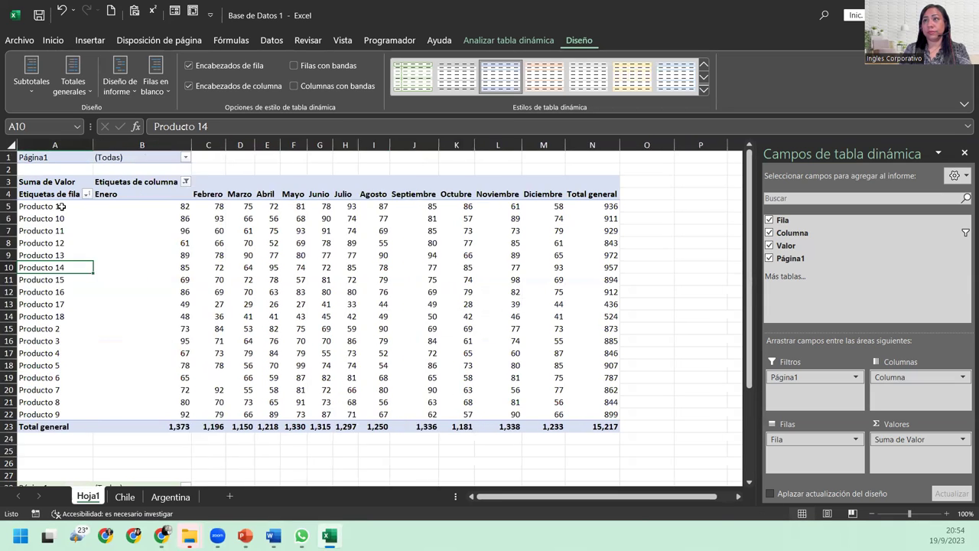
- Open the product sort's additional options and close both dialogs unchanged
left_click(88, 194)
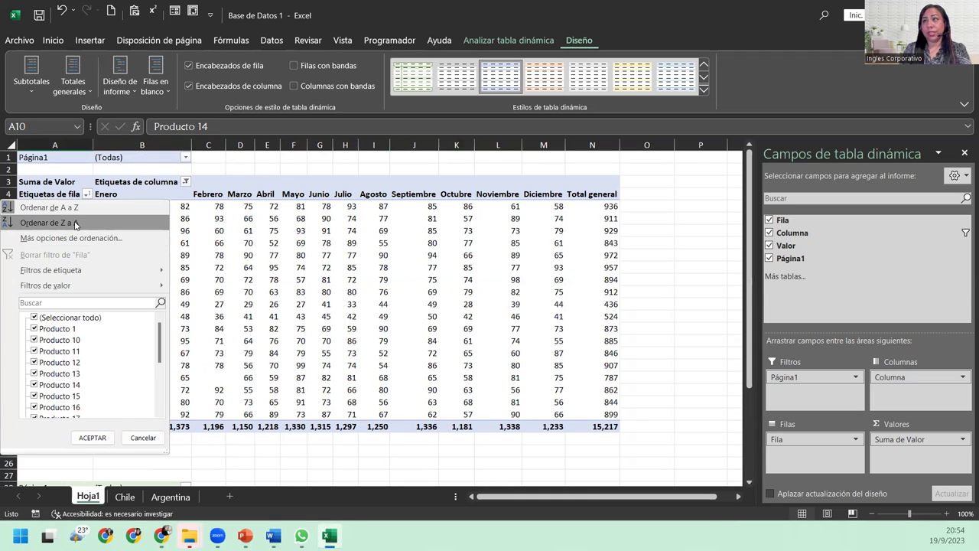
left_click(76, 238)
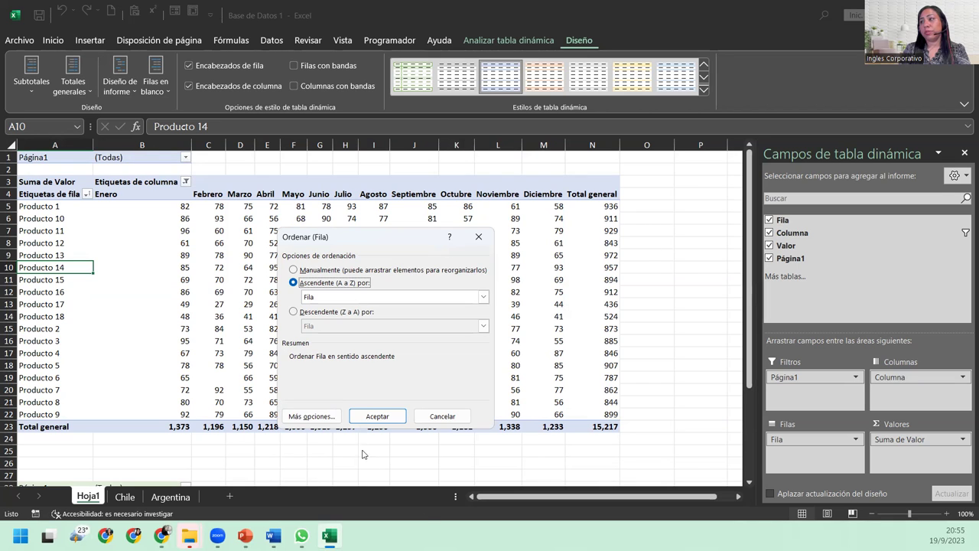
left_click(314, 416)
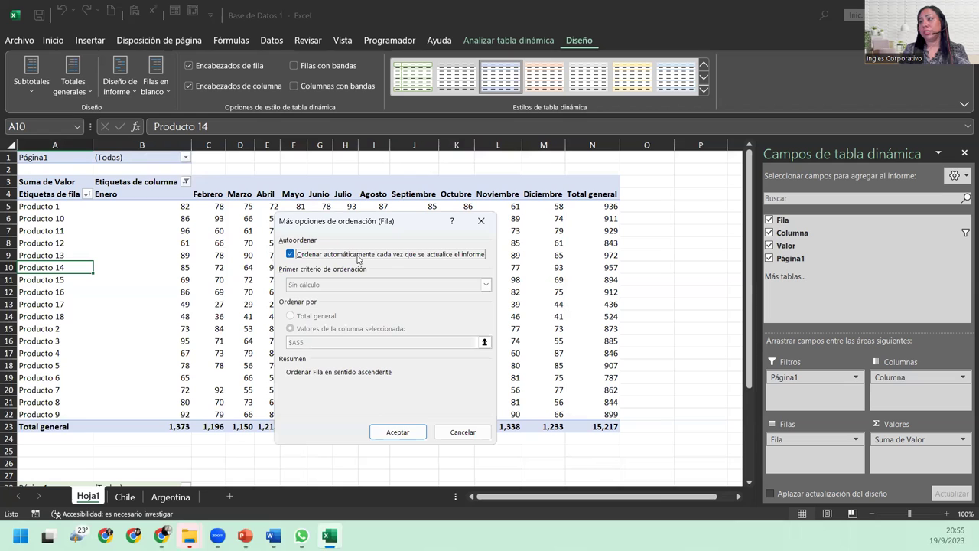
left_click(485, 220)
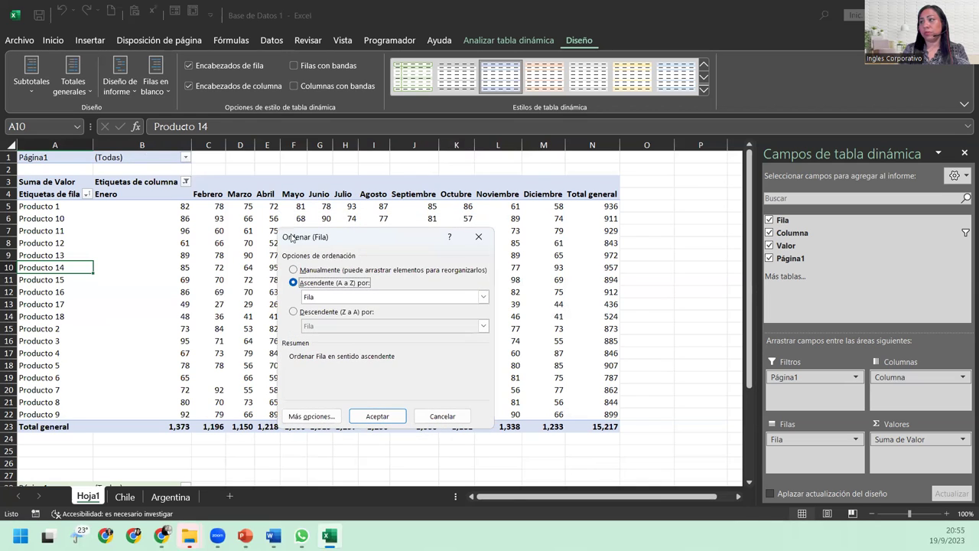
left_click(479, 237)
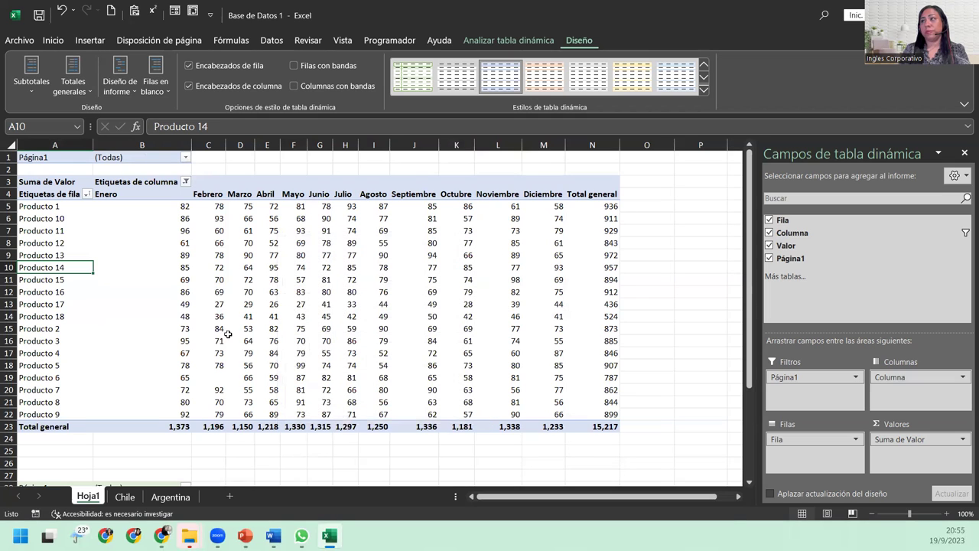
- Check product totals in the top pivot, such as Producto 5's July and Producto 2's August
left_click(64, 303)
left_click(45, 329)
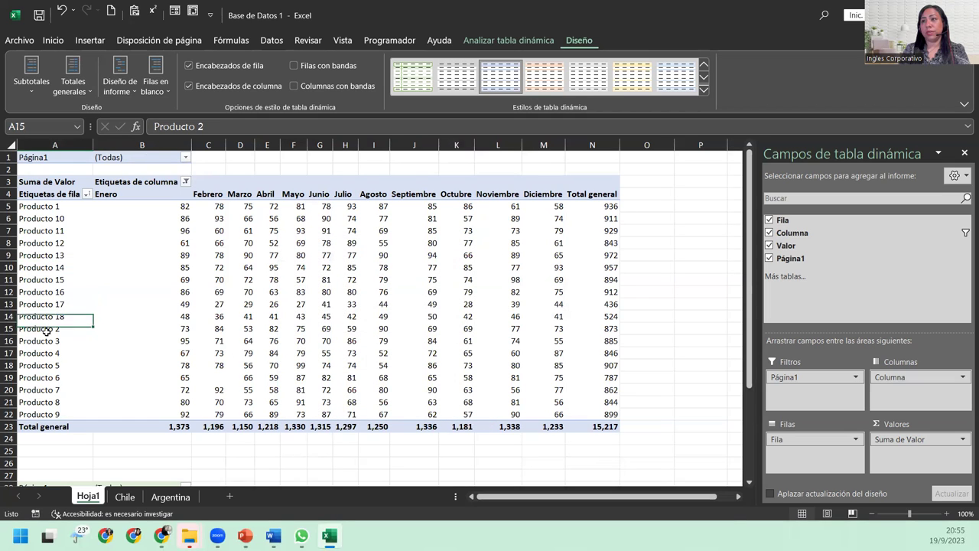
left_click(52, 378)
left_click(348, 365)
left_click(373, 325)
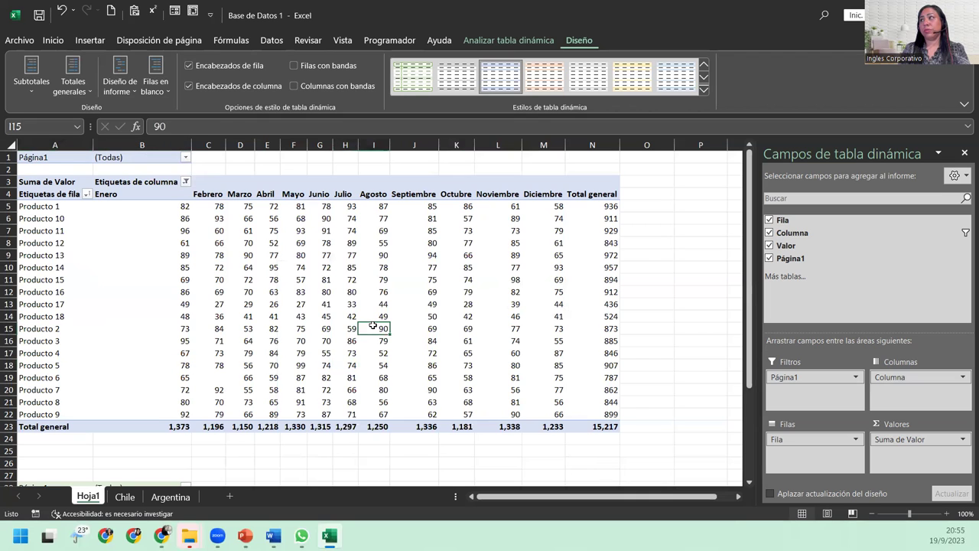
- Compare the lower pivot's seller averages with the sums above, then close with Alt+F4
scroll(373, 327, "down", 1)
scroll(373, 326, "down", 4)
left_click(178, 390)
mouse_move(178, 389)
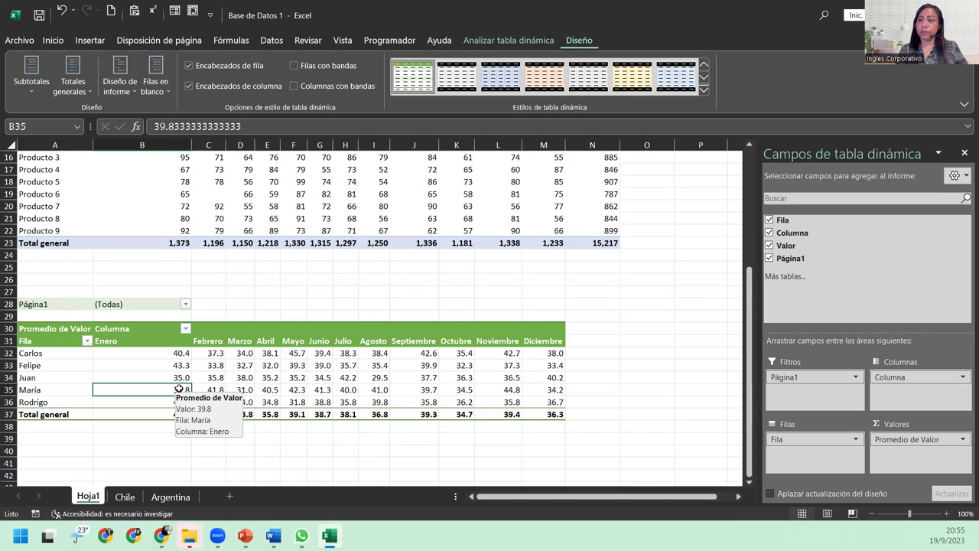
left_click(69, 369)
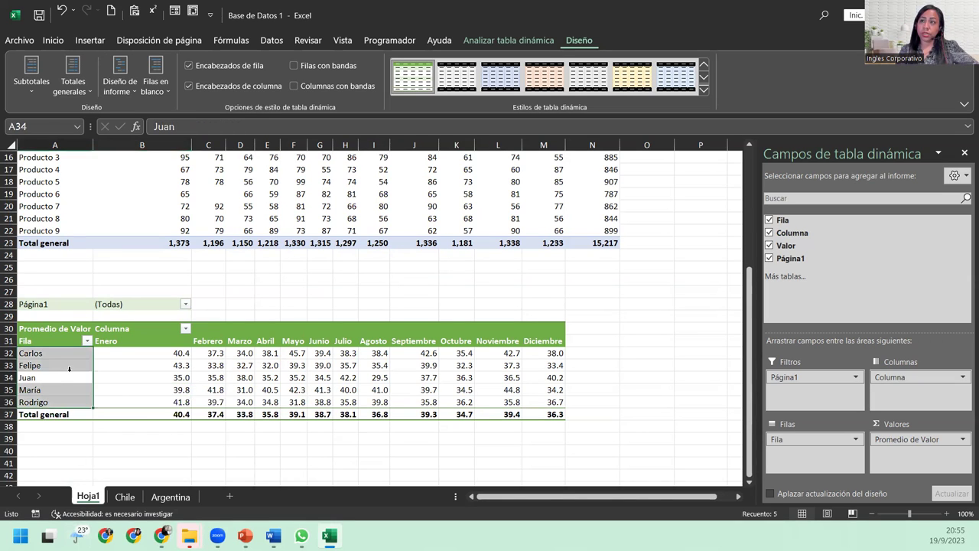
key("Return")
key("Return")
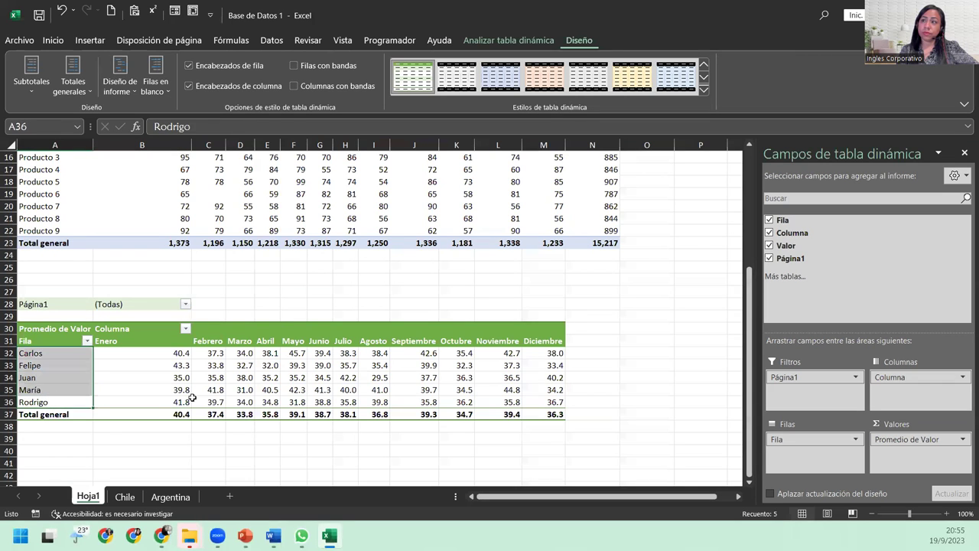
left_click(193, 399)
scroll(194, 382, "up", 5)
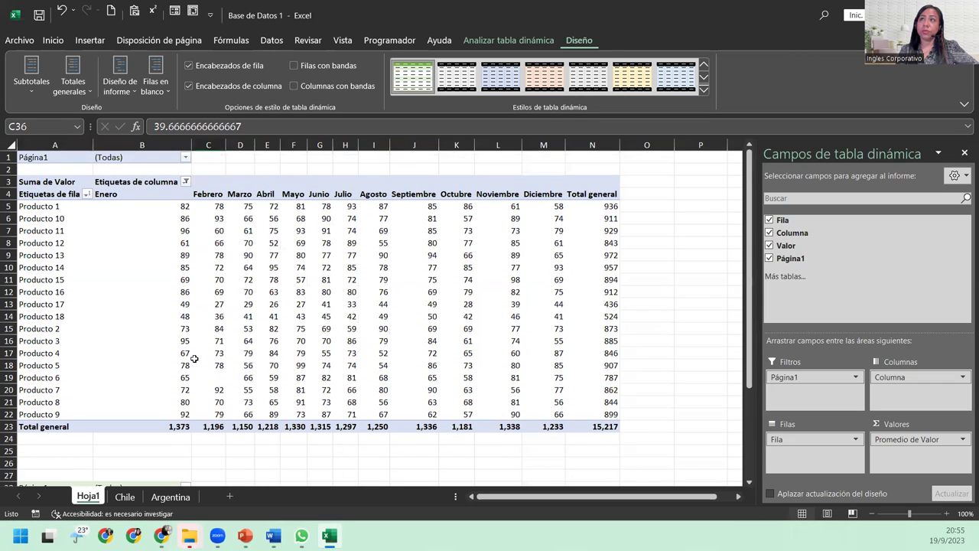
scroll(191, 394, "down", 5)
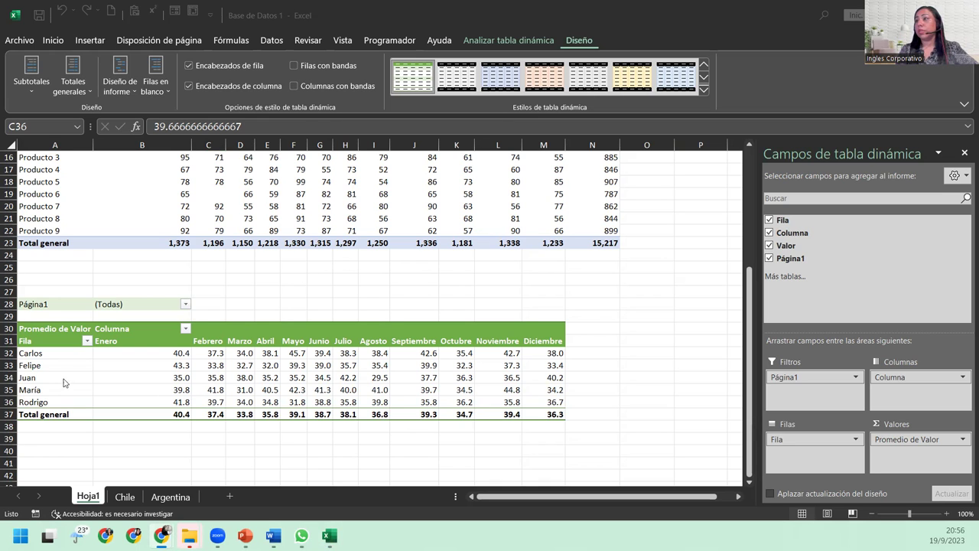
scroll(116, 365, "up", 5)
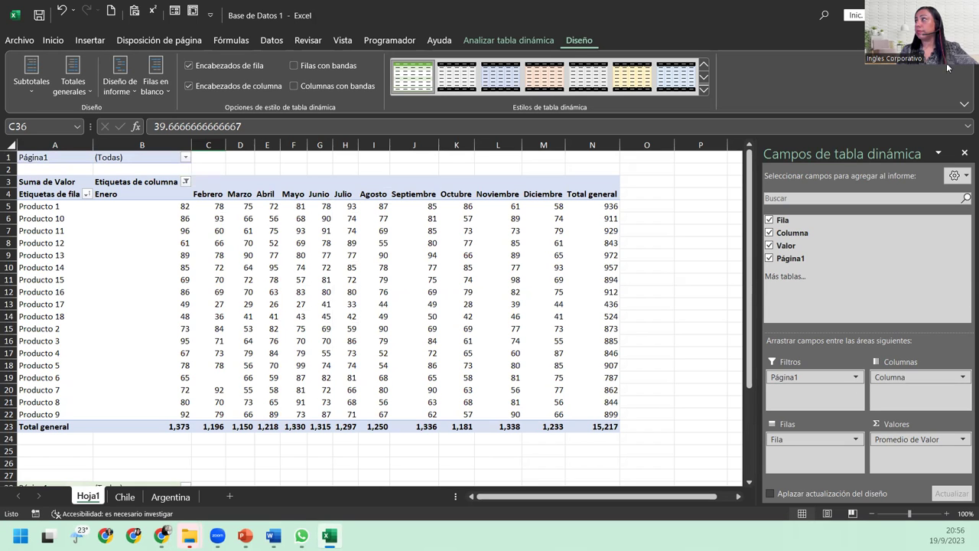
key("alt+F4")
- Save the workbook changes, then open the spreadsheet pictured on the DESARROLLO slide
key("Return")
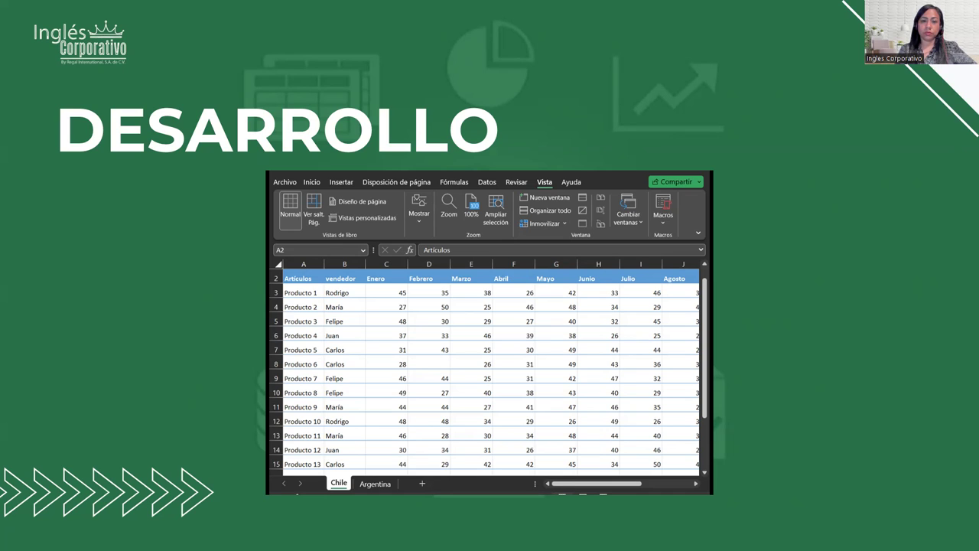
left_click(368, 238)
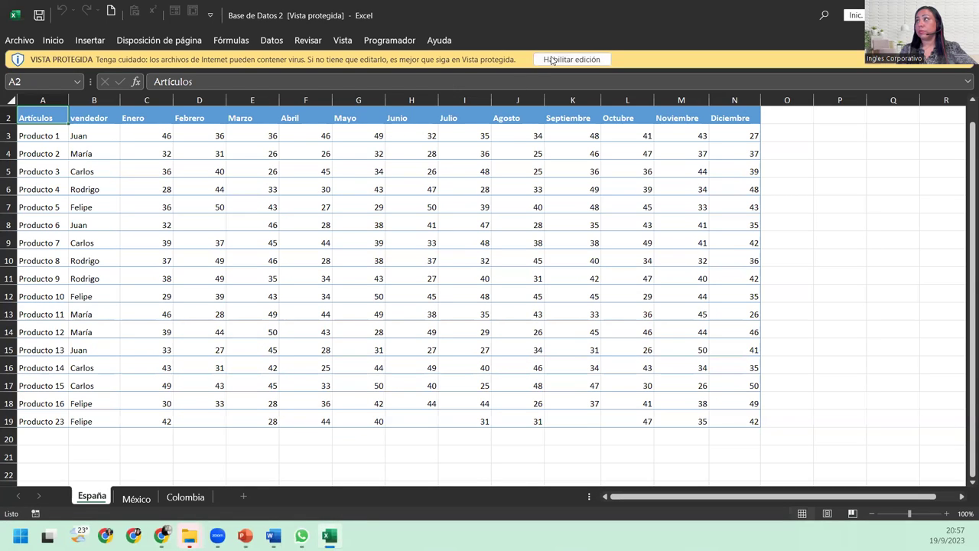
- Enable editing and browse the México and Colombia sheets before returning to España
left_click(552, 59)
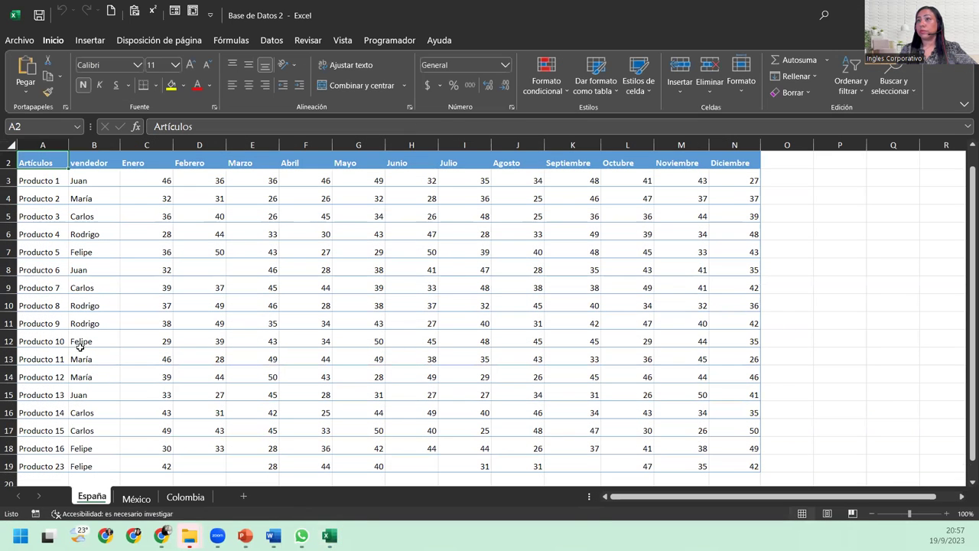
scroll(92, 321, "down", 6)
scroll(110, 245, "up", 5)
scroll(118, 373, "up", 2)
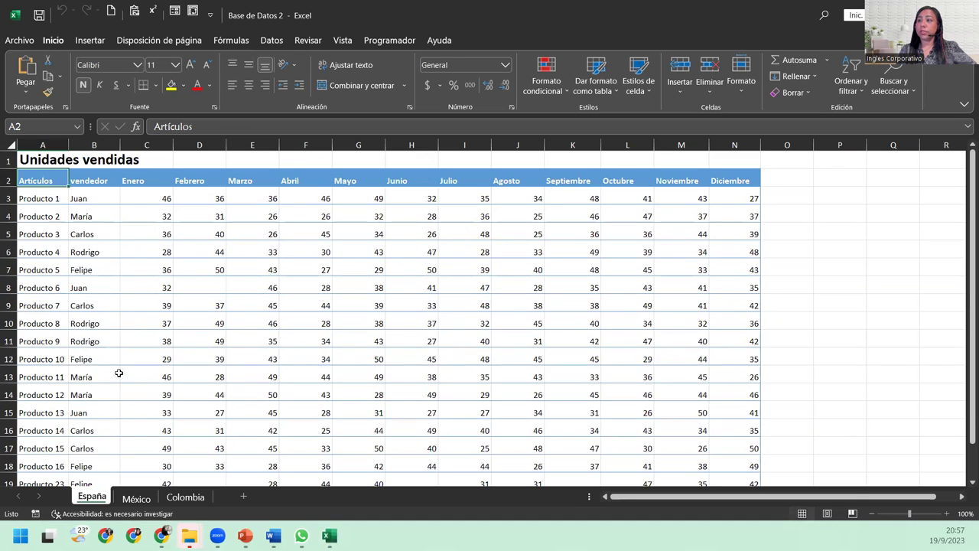
left_click(136, 498)
scroll(232, 354, "down", 3)
scroll(232, 355, "up", 3)
left_click(179, 498)
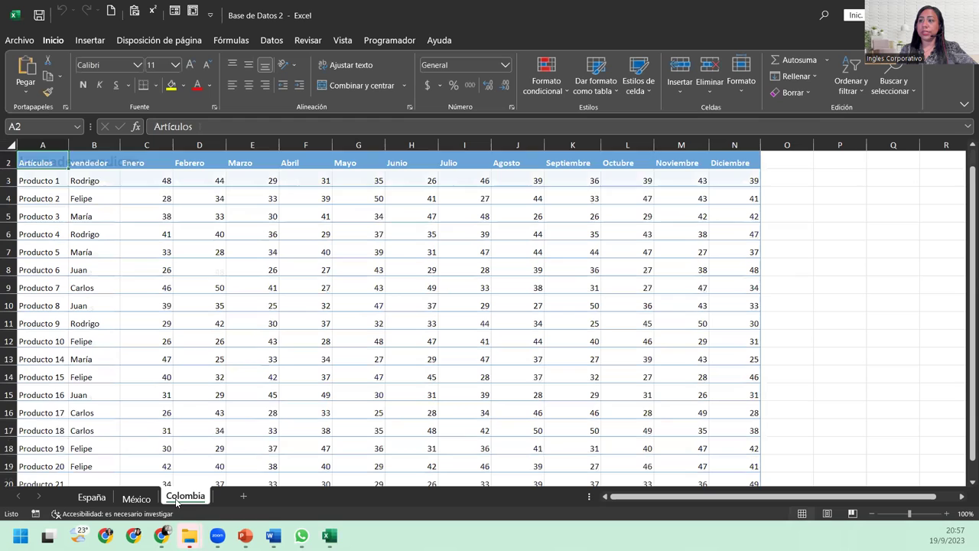
left_click(136, 498)
left_click(92, 497)
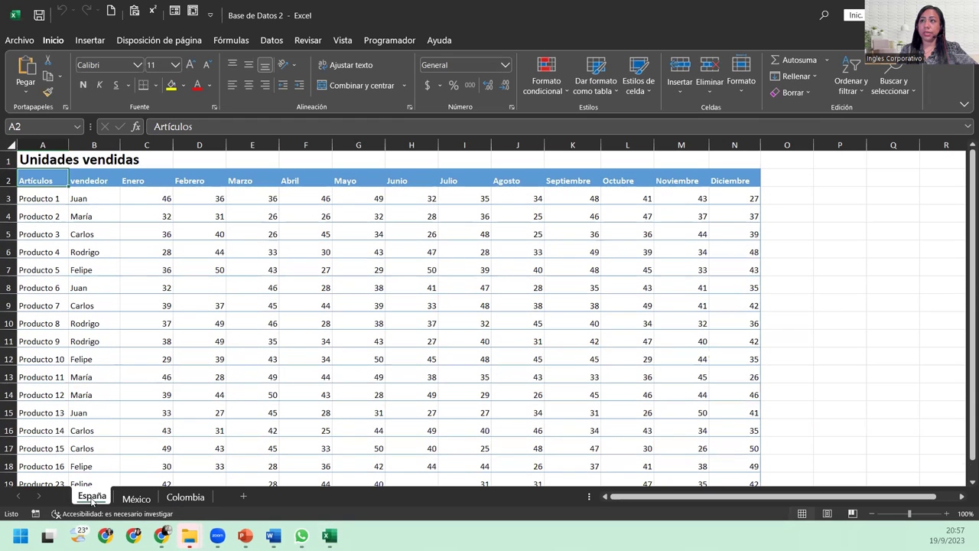
- Select C3 and B2 on España and B8 on México, then page back to España
left_click(161, 198)
left_click(81, 174)
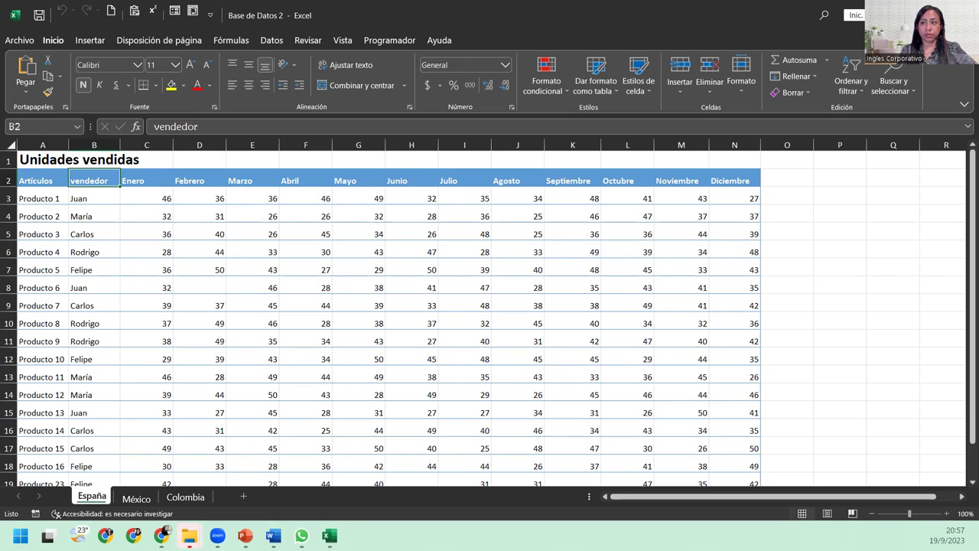
left_click(126, 498)
left_click(76, 288)
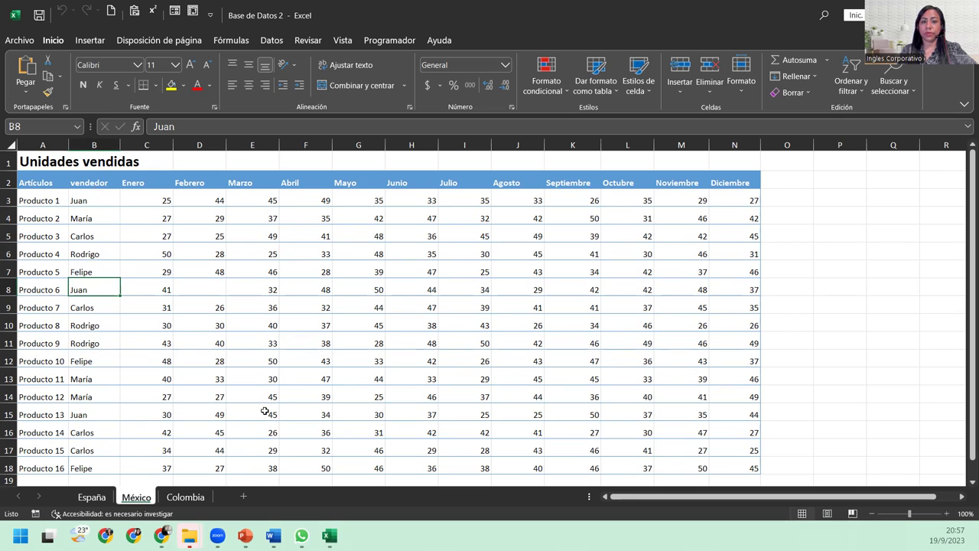
left_click(186, 497)
key("ctrl+Page_Up")
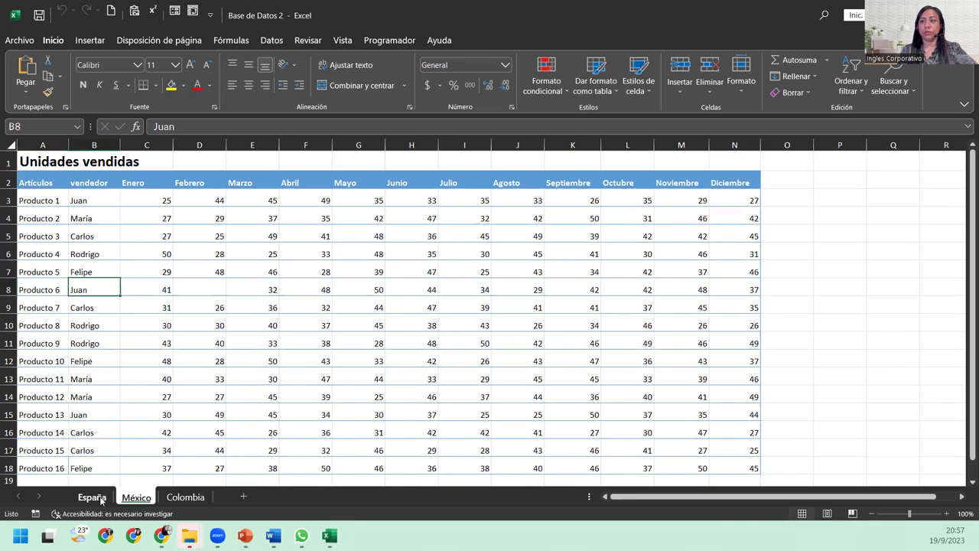
key("ctrl+Page_Up")
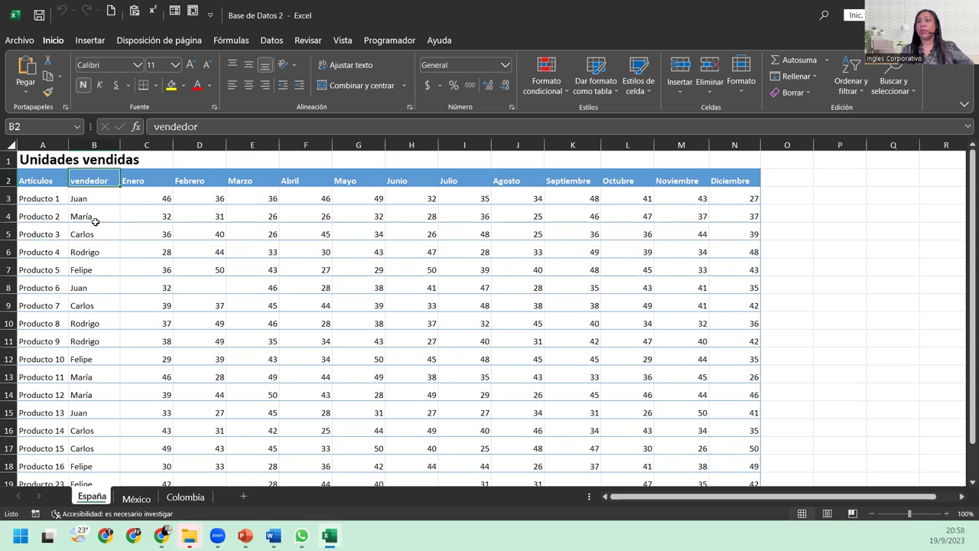
- Choose multiple consolidation ranges with a single page field, and add España's B2:N19 range
left_click(355, 285)
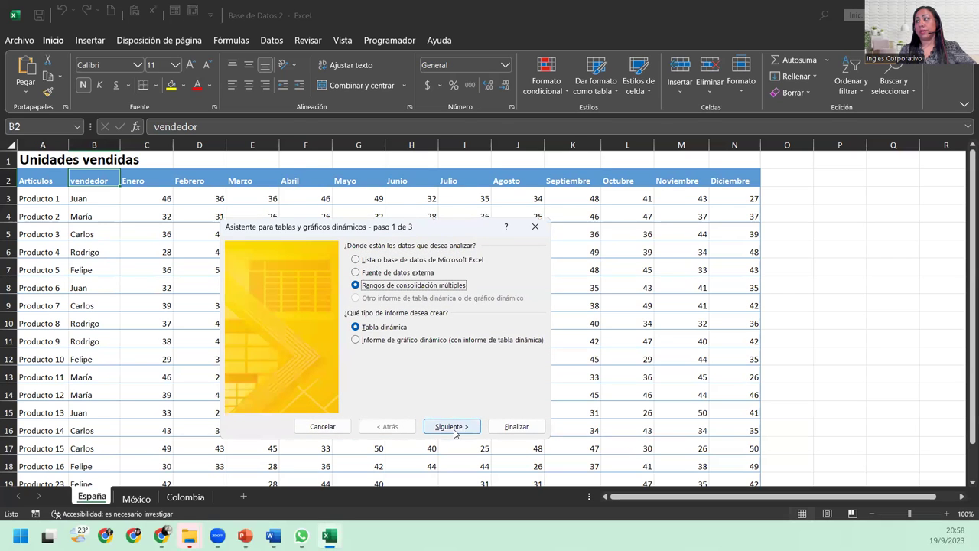
left_click(451, 426)
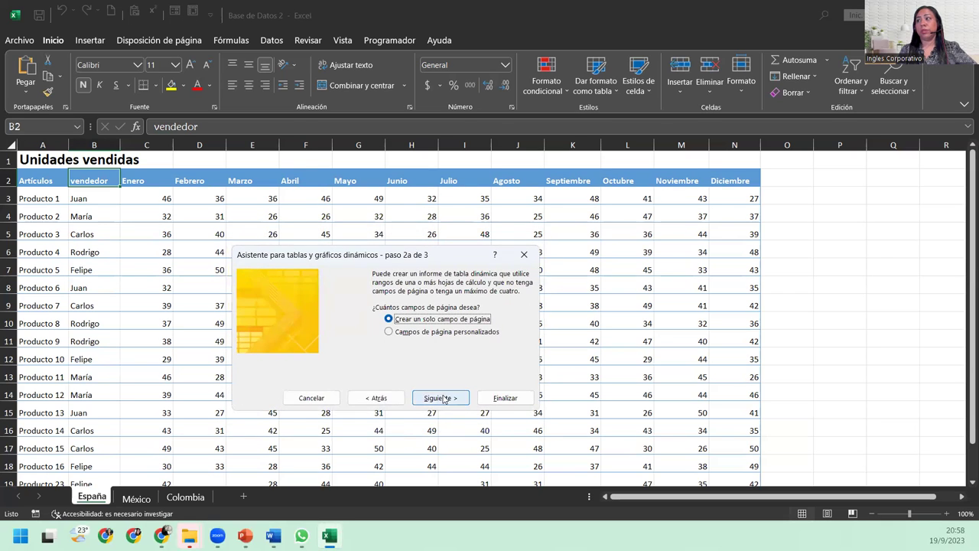
left_click(440, 398)
left_click(96, 170)
key("ctrl+shift+Down")
key("ctrl+shift+Right")
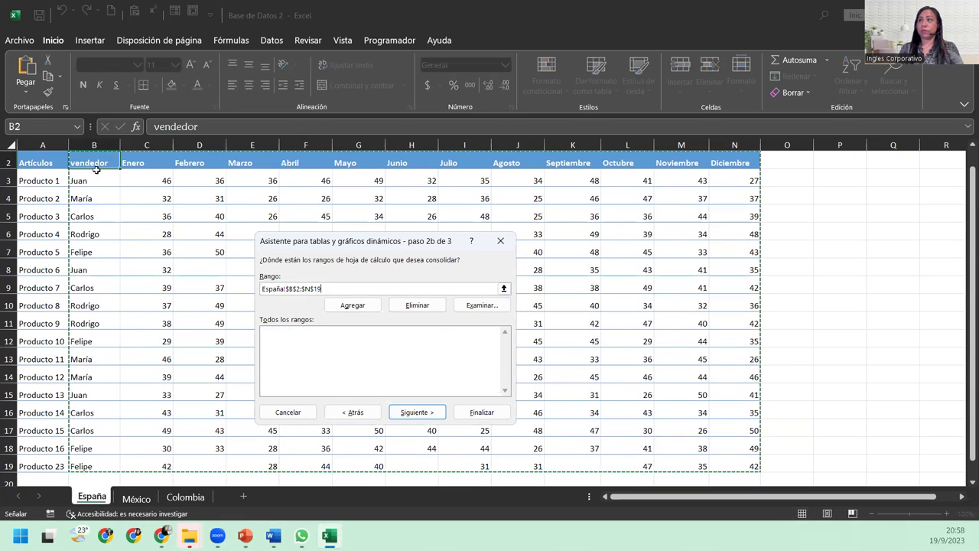
key("alt+g")
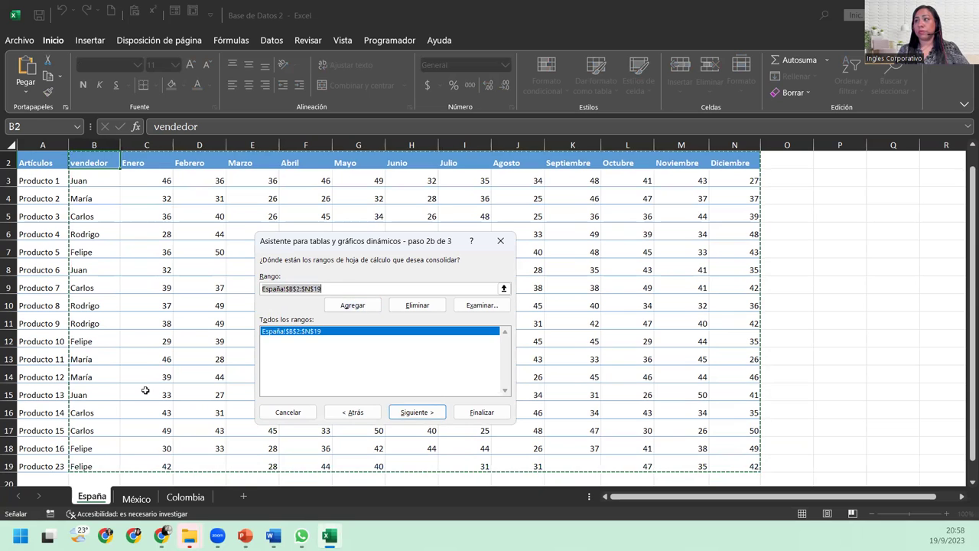
- Add the México sheet's B2:N18 seller range to the consolidation list
left_click(136, 498)
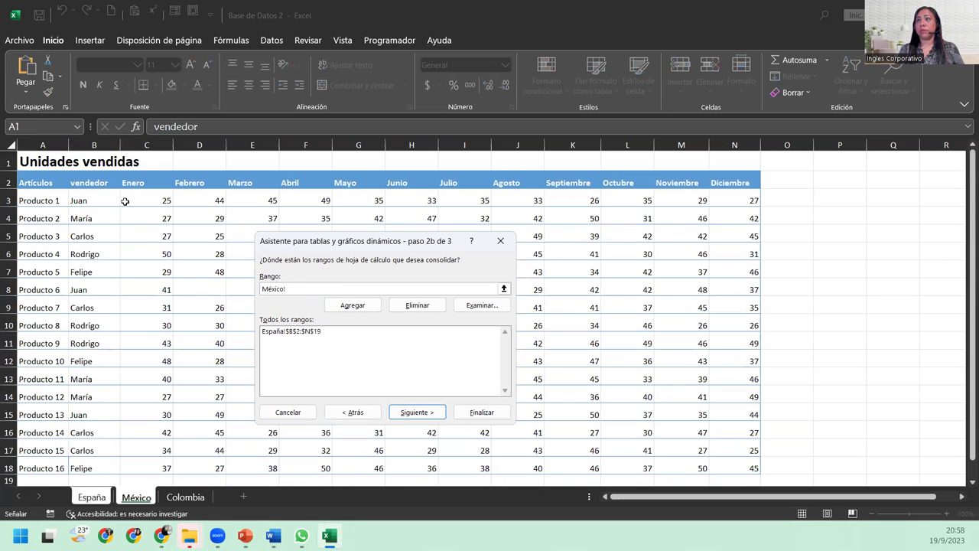
left_click(100, 184)
key("ctrl+shift+Down")
key("ctrl+shift+Right")
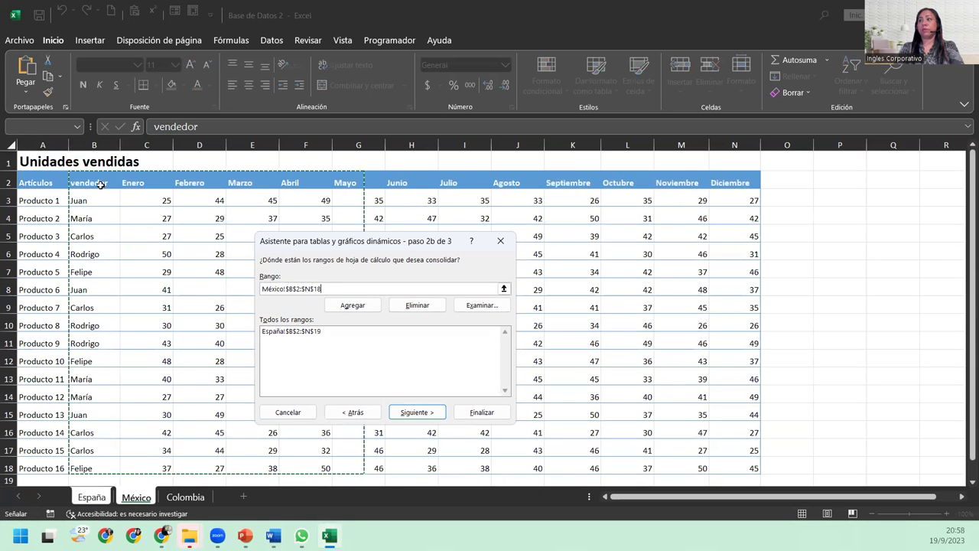
left_click(353, 305)
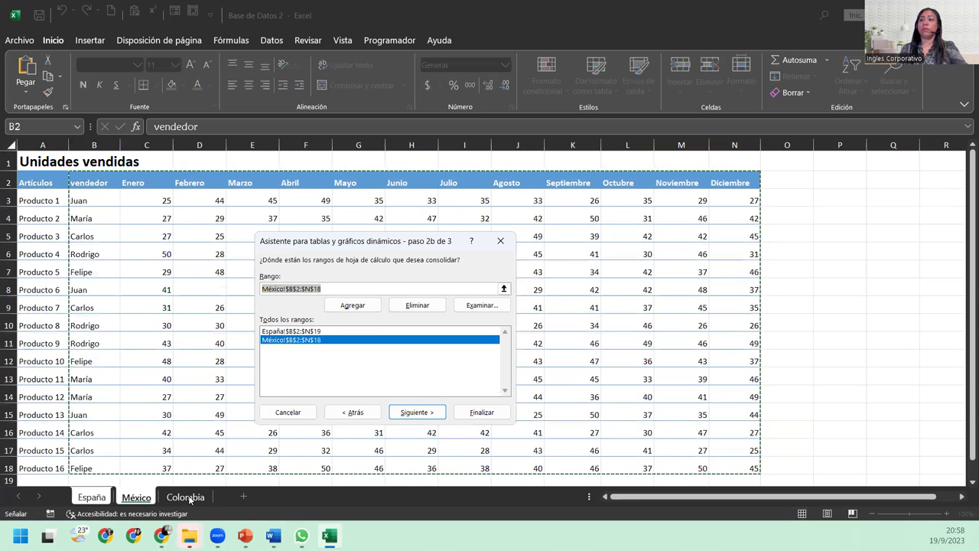
- Add Colombia's B2:N20 range and place the pivot table on a new sheet
left_click(188, 498)
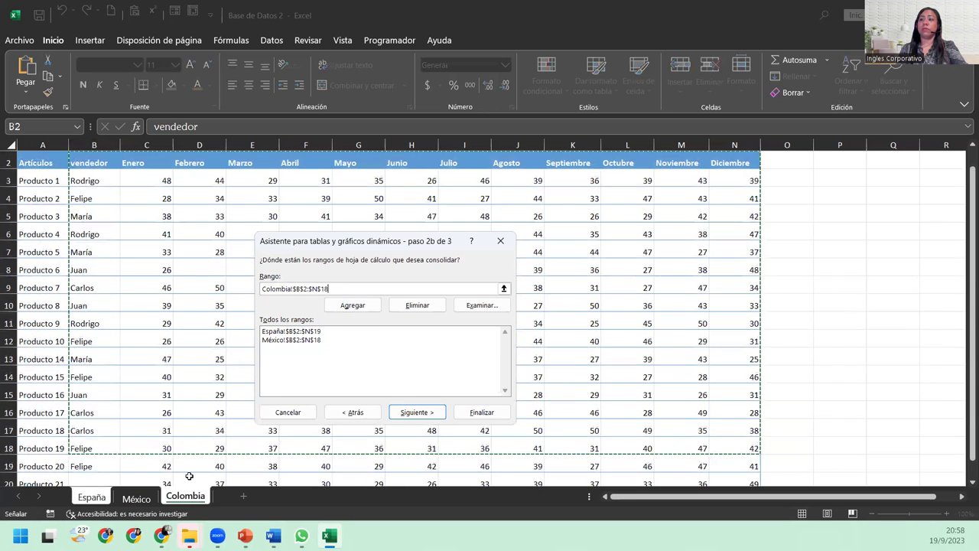
left_click(95, 159)
key("ctrl+shift+Down")
key("shift+Down")
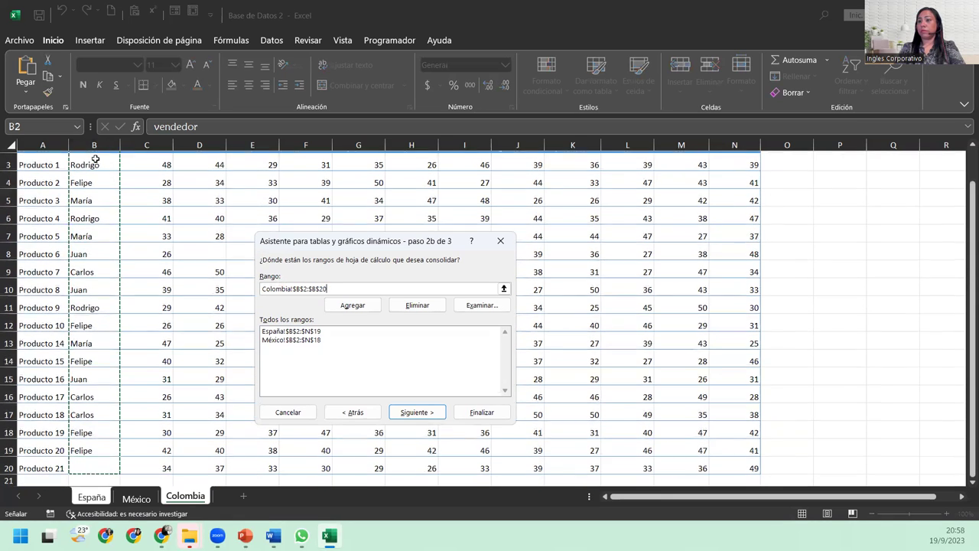
key("ctrl+shift+Right")
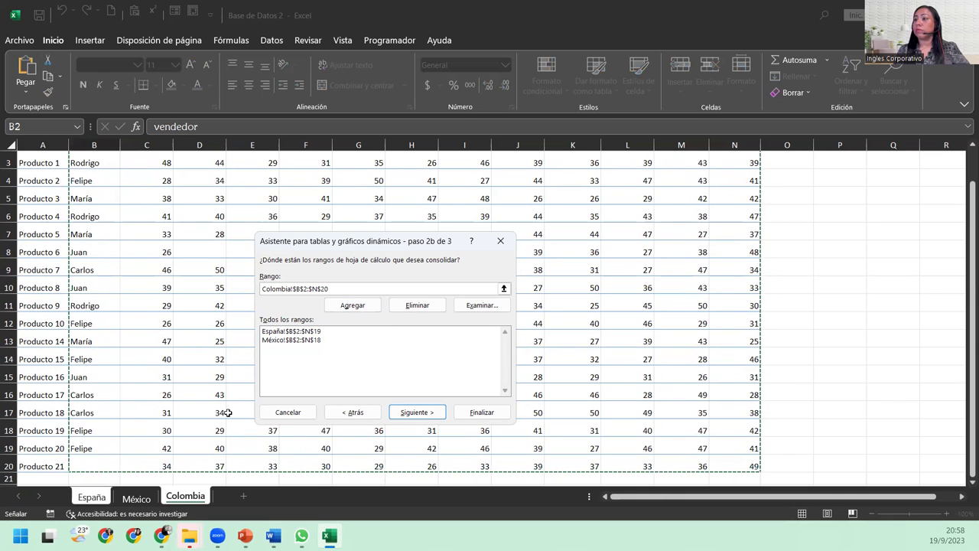
scroll(225, 405, "down", 1)
left_click(374, 310)
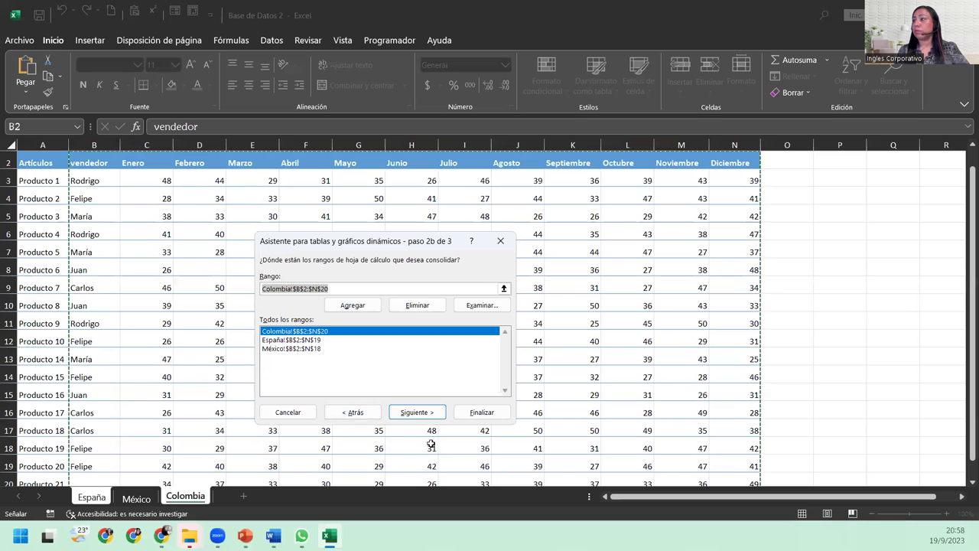
left_click(414, 413)
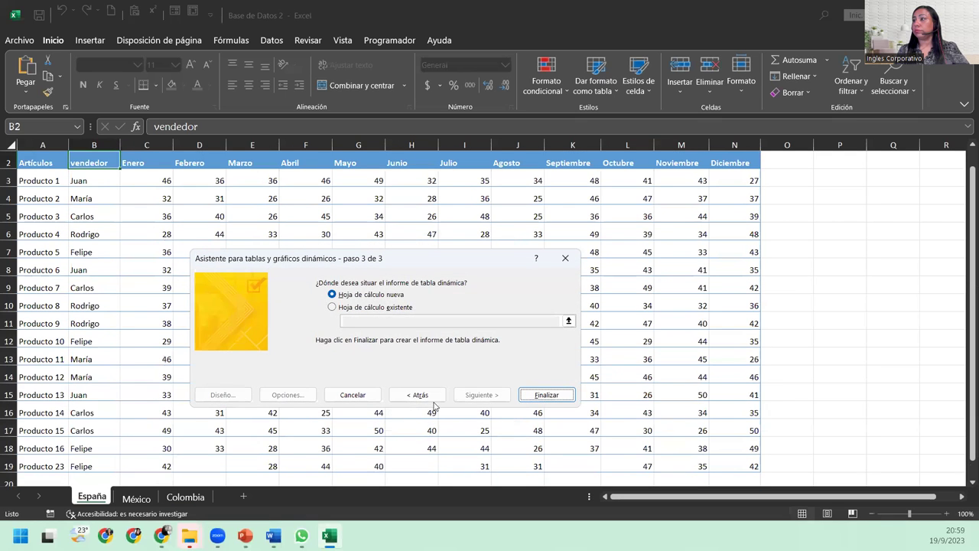
left_click(534, 394)
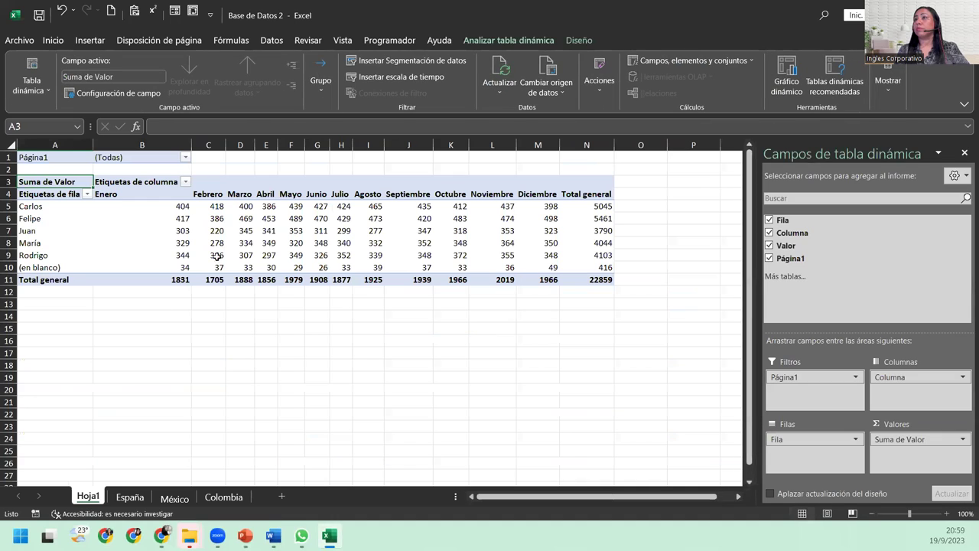
- Change the Valor field summary from sum to maximum, giving Máx. de Valor
left_click(963, 440)
left_click(903, 424)
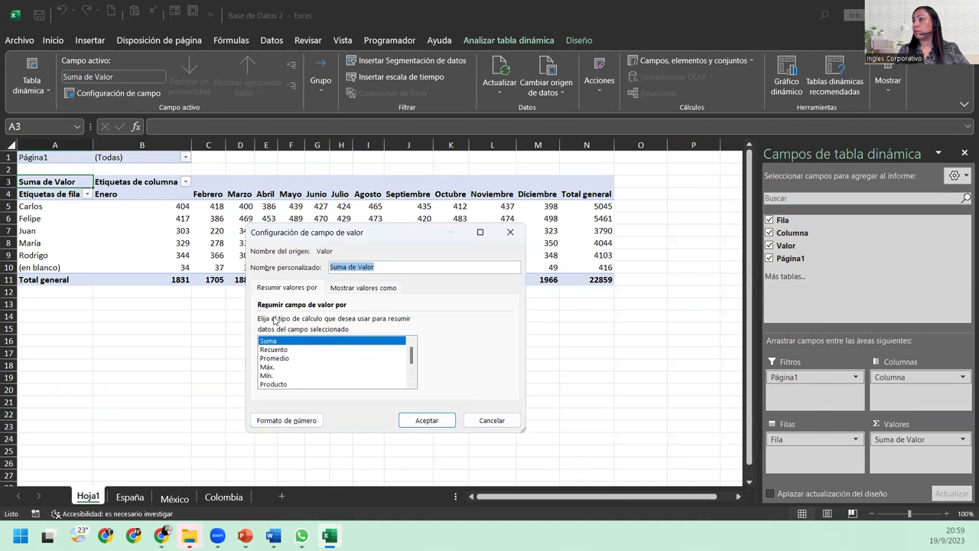
left_click(269, 367)
left_click(426, 420)
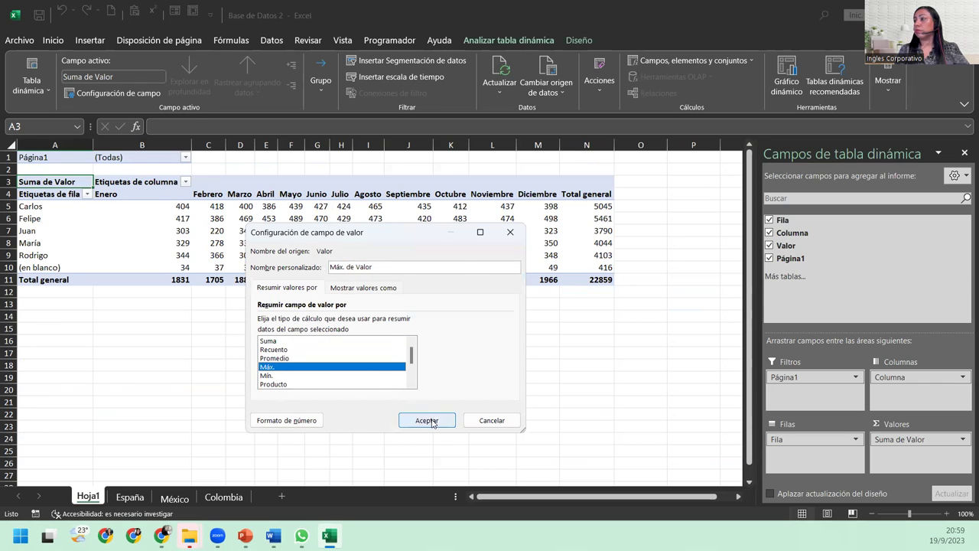
left_click(152, 252)
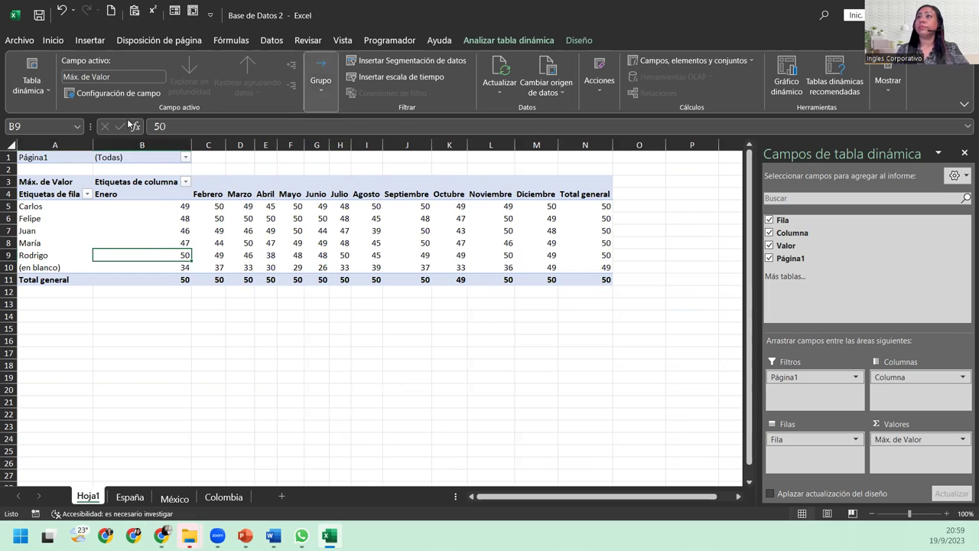
- Apply an orange medium pivot table style and show the report in tabular layout
left_click(575, 43)
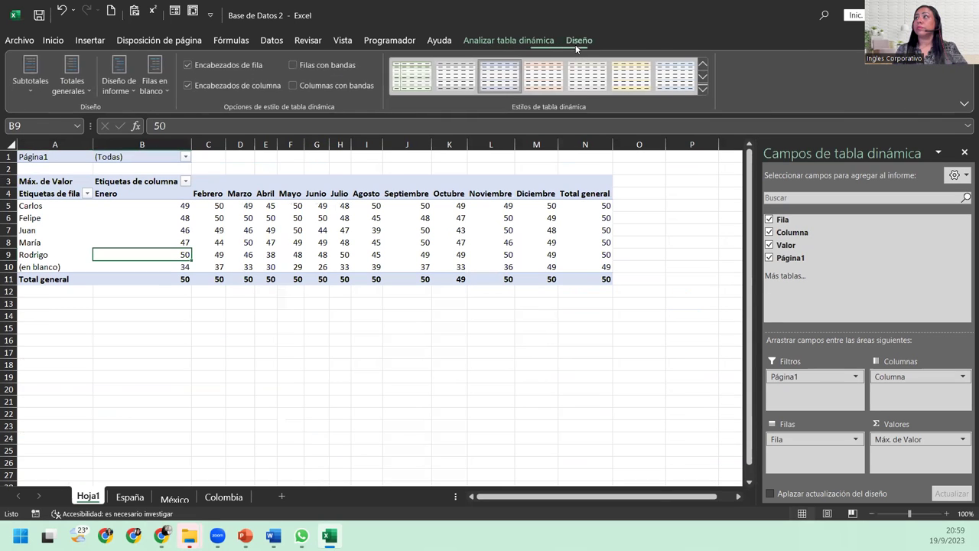
left_click(705, 90)
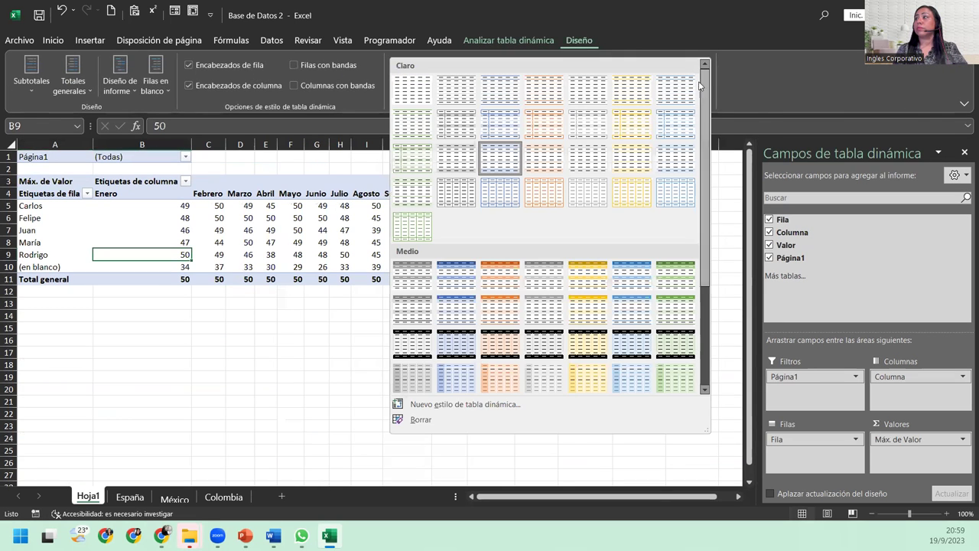
left_click(482, 311)
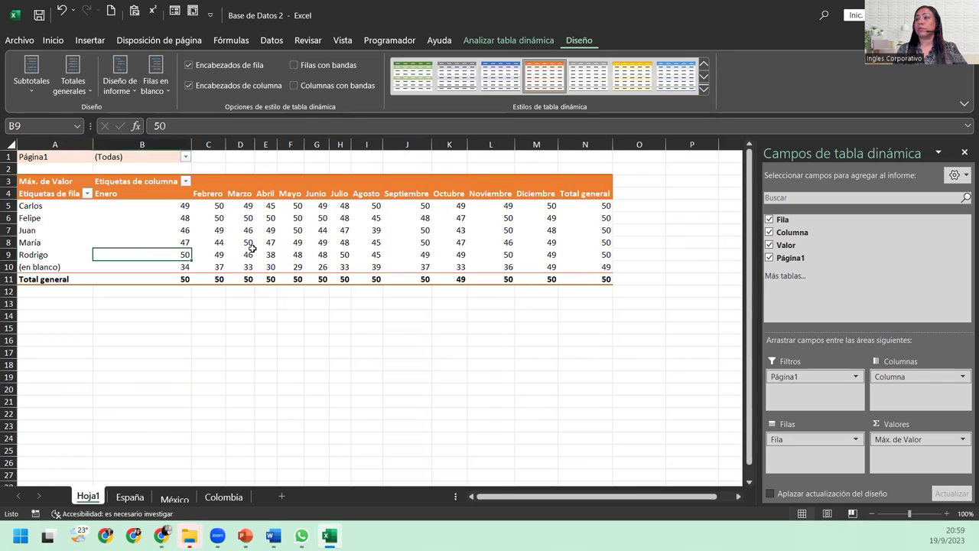
left_click(129, 88)
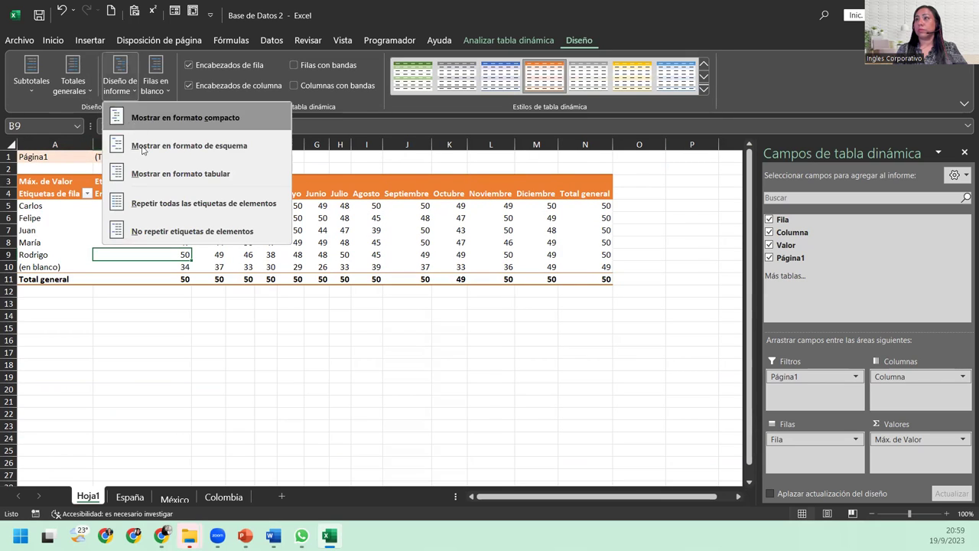
left_click(157, 181)
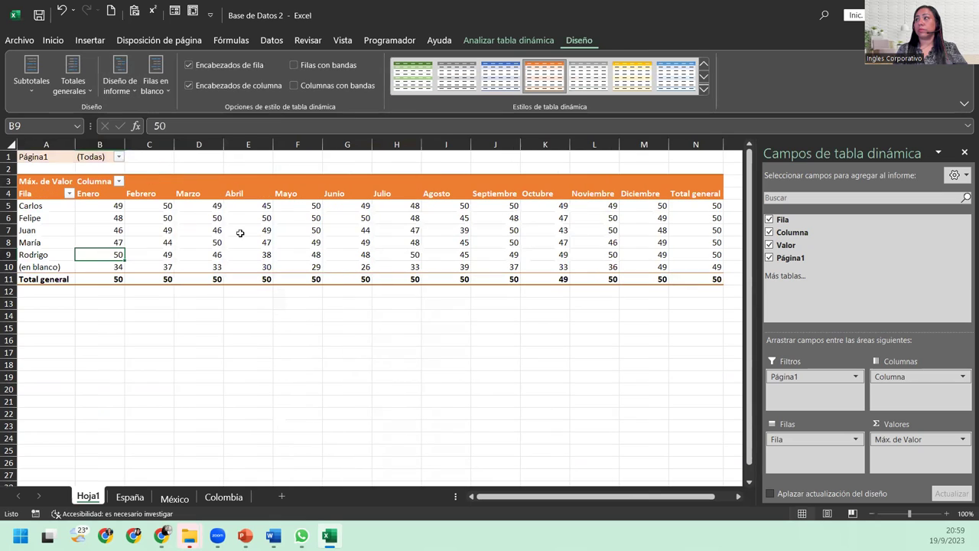
left_click(84, 350)
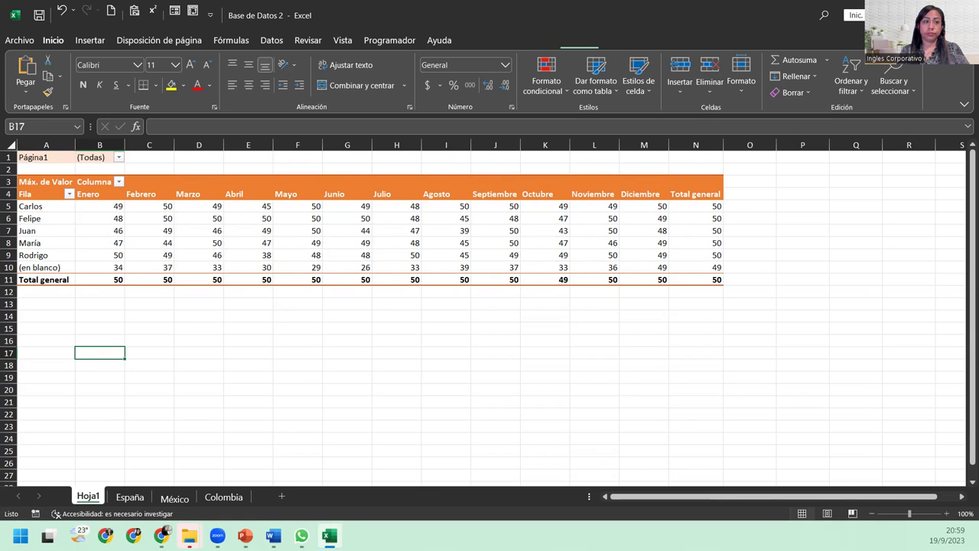
key("alt+Tab")
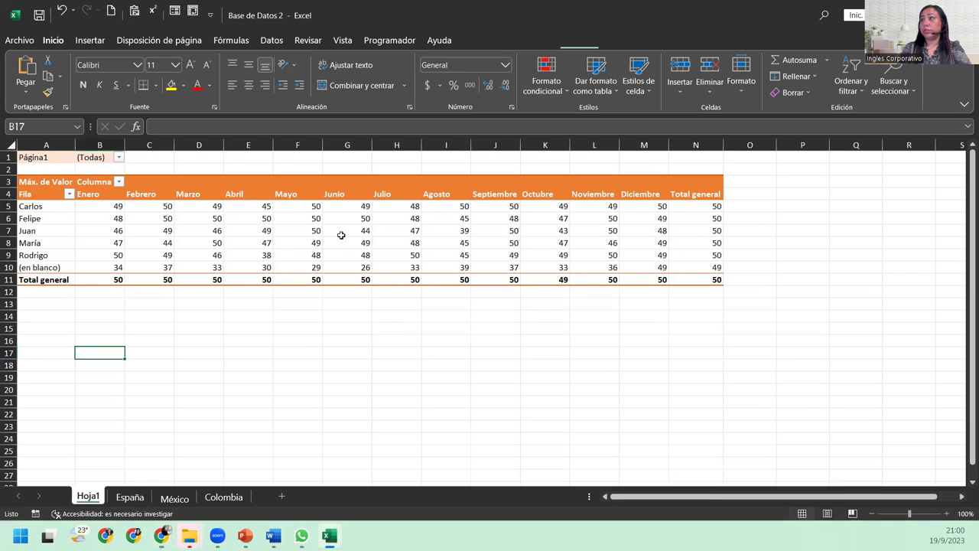
left_click(221, 243)
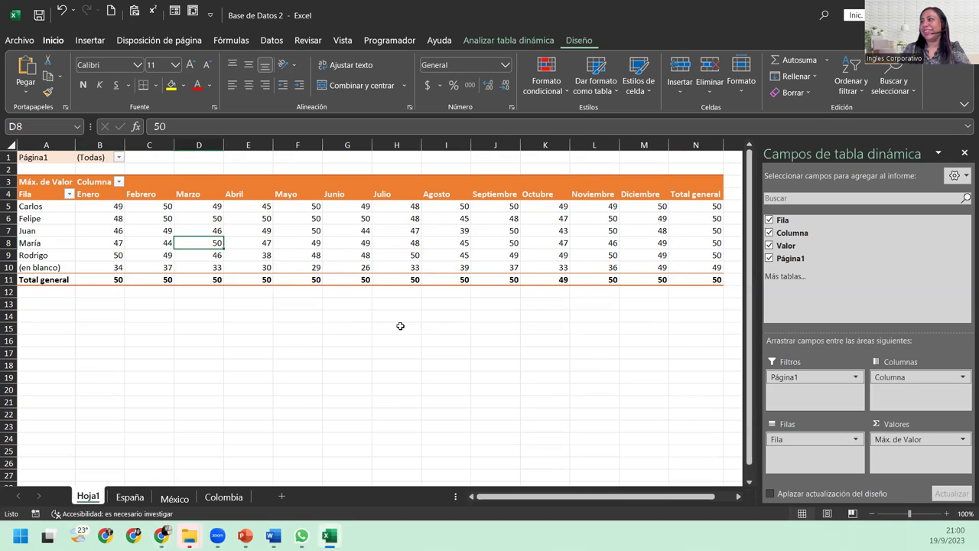
left_click(87, 218)
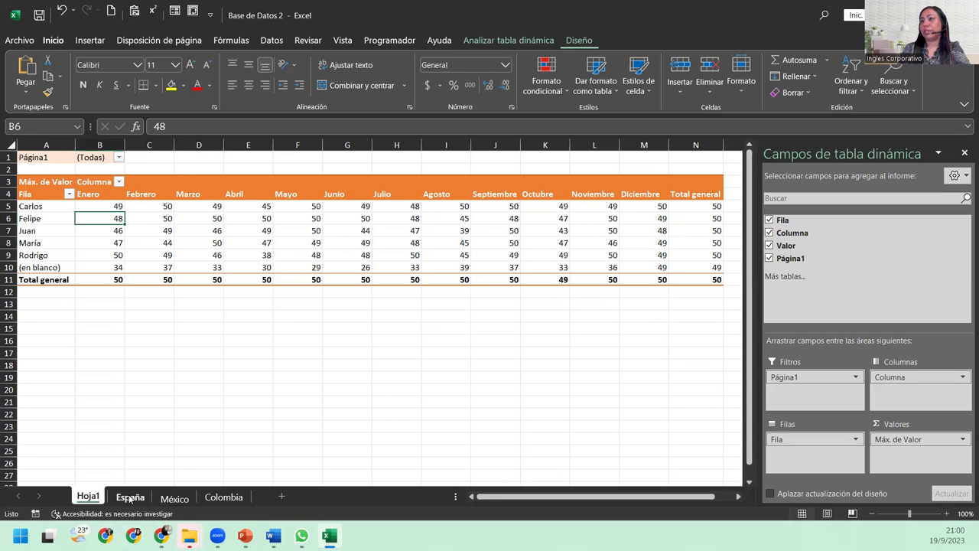
left_click(9, 267)
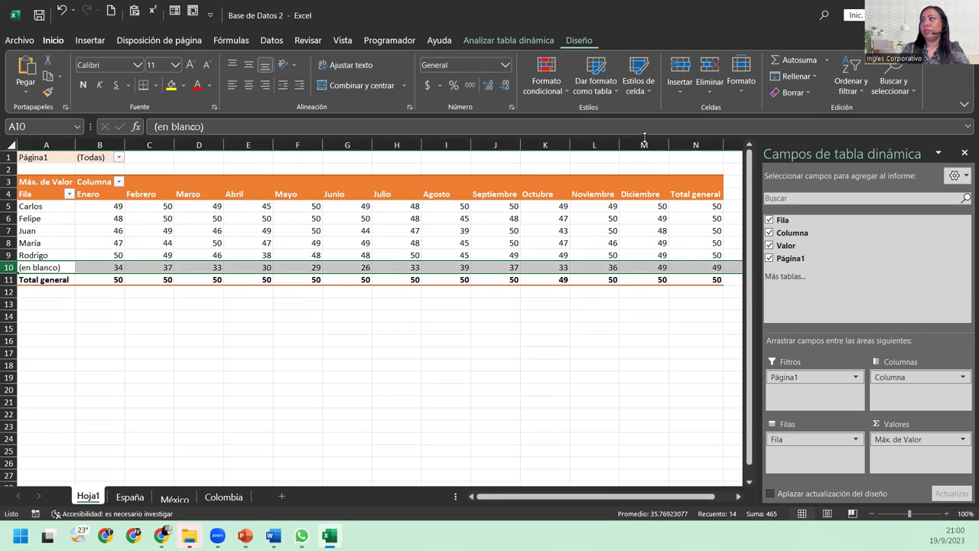
left_click(673, 144)
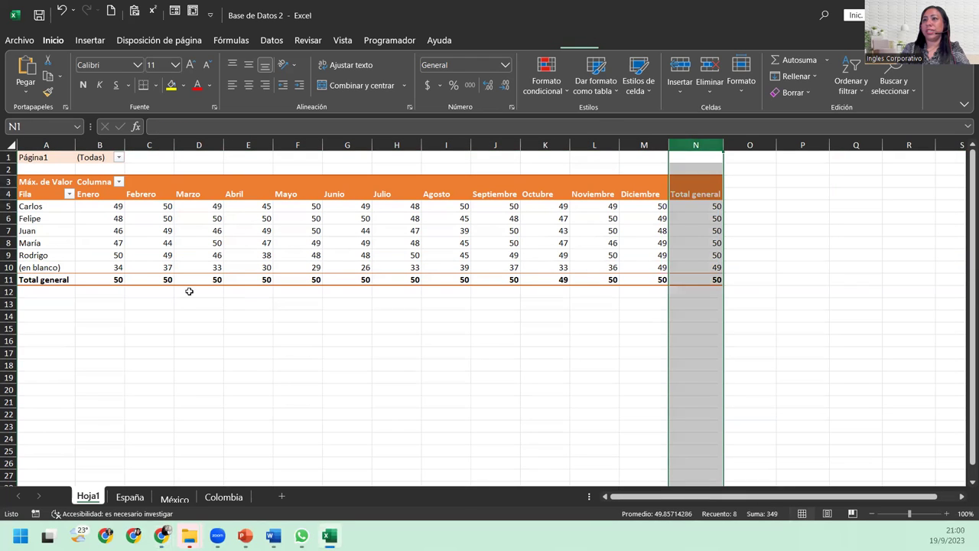
left_click(63, 264)
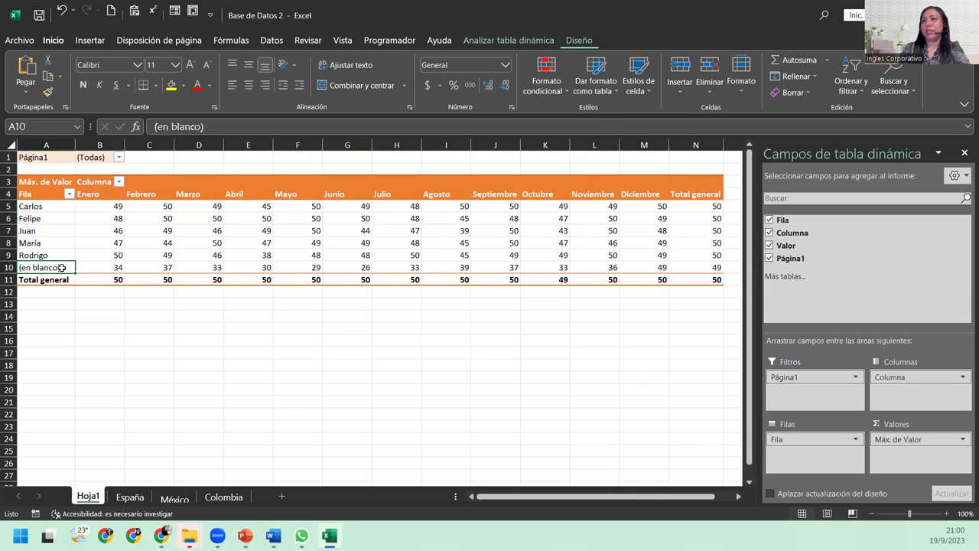
- Review the seller columns on the España and México sheets
left_click(144, 494)
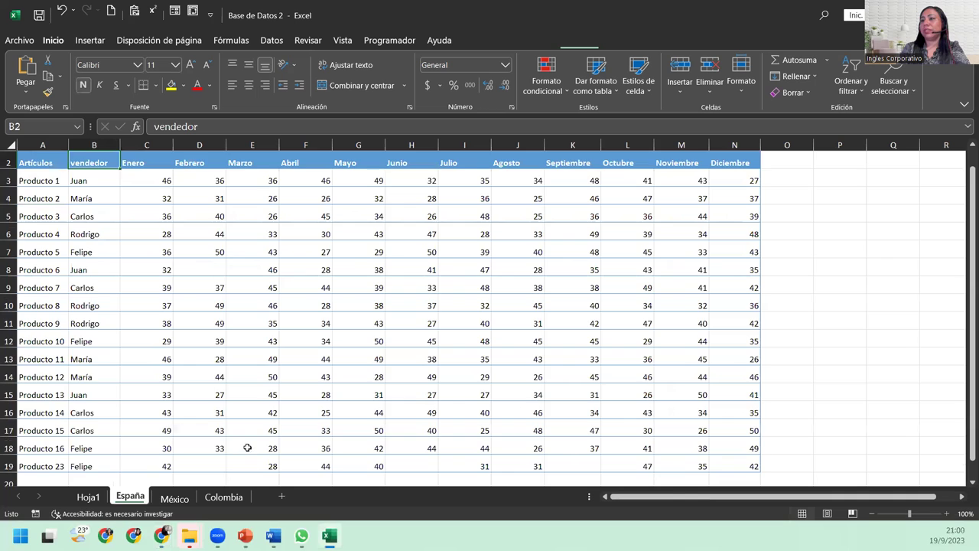
scroll(247, 444, "down", 3)
scroll(247, 442, "up", 4)
scroll(251, 434, "down", 3)
scroll(251, 434, "up", 1)
scroll(251, 433, "up", 1)
scroll(251, 433, "up", 2)
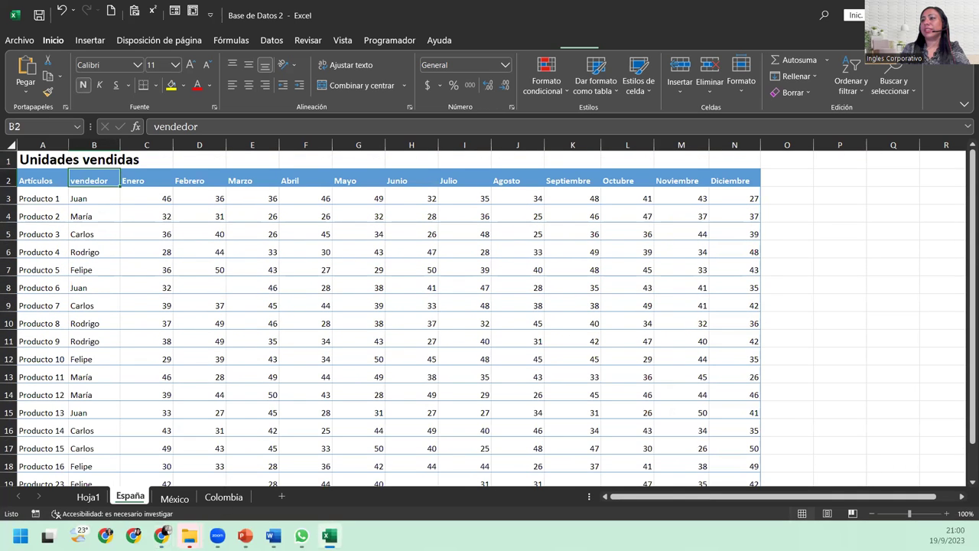
left_click(174, 497)
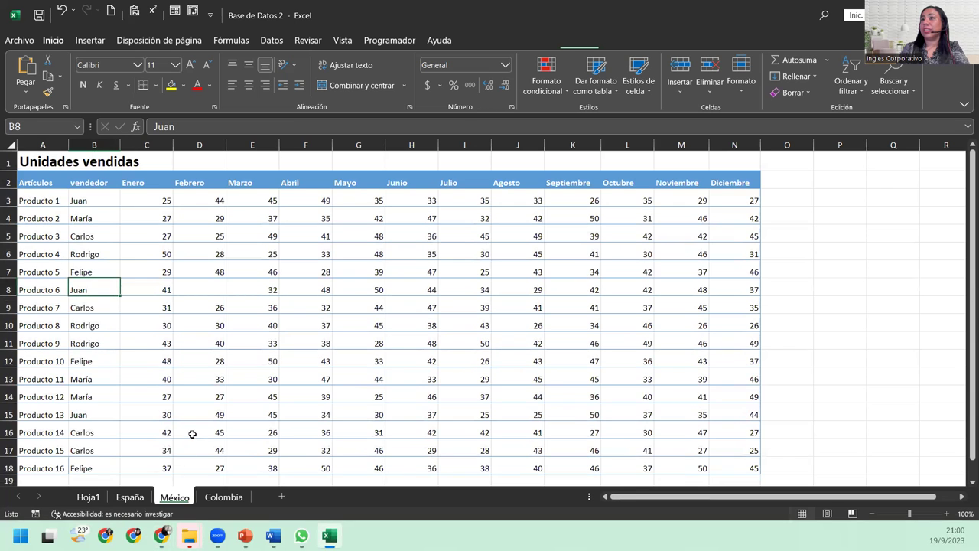
scroll(192, 434, "down", 1)
scroll(192, 434, "down", 1)
scroll(192, 434, "up", 2)
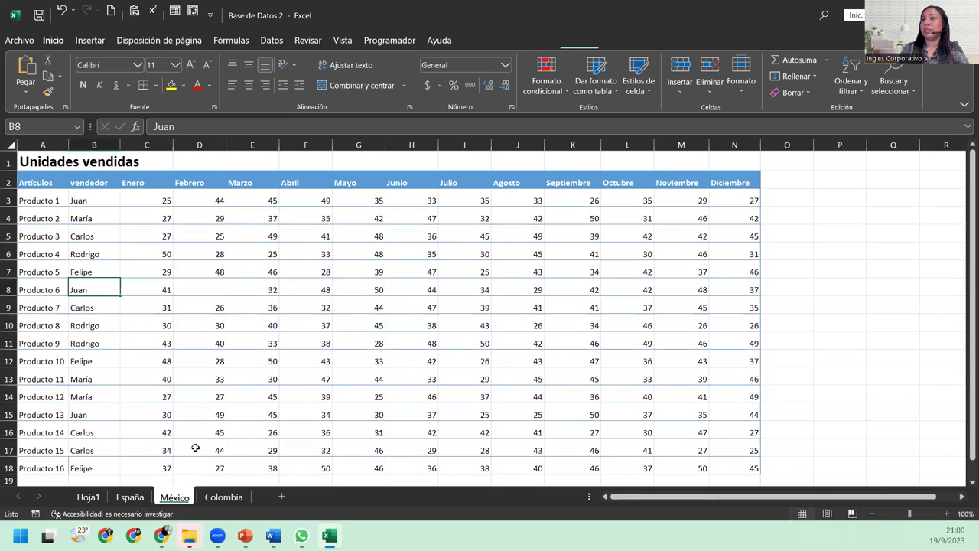
- Enter María as Producto 21's seller in Colombia cell B20, then return to Hoja1
left_click(224, 497)
scroll(223, 430, "down", 2)
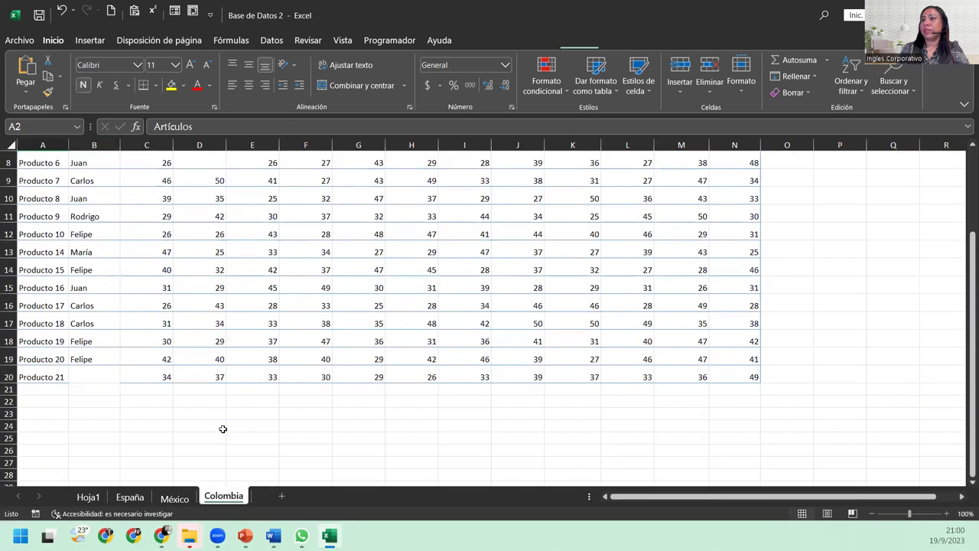
left_click(111, 374)
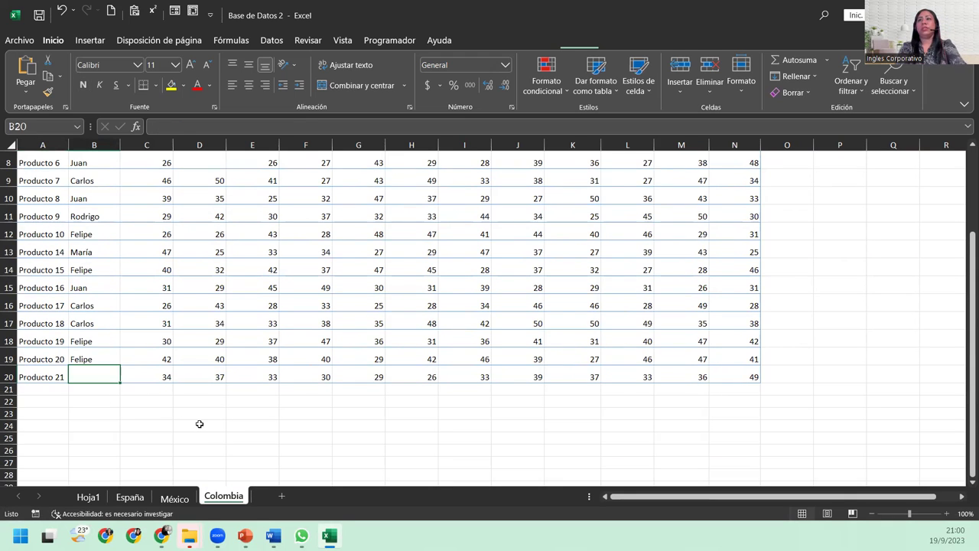
type("María")
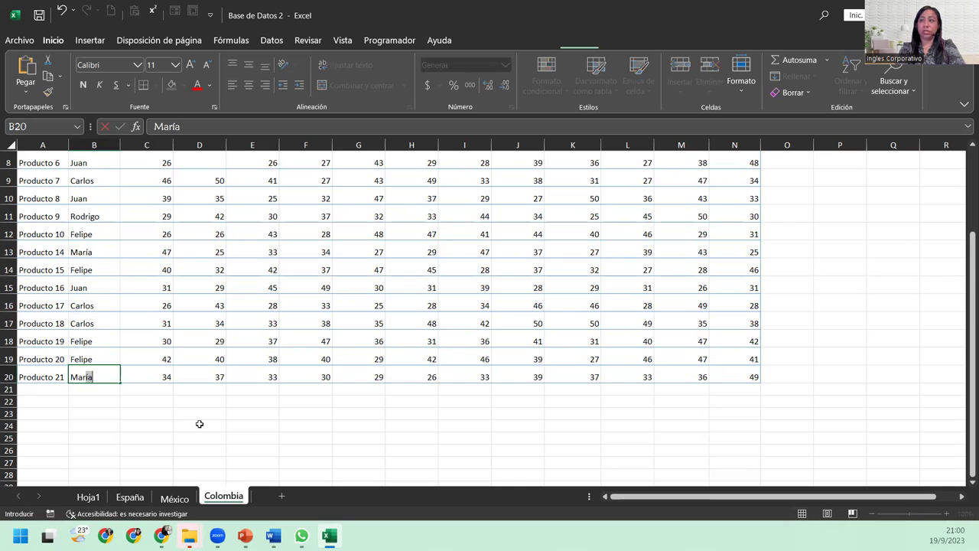
key("Return")
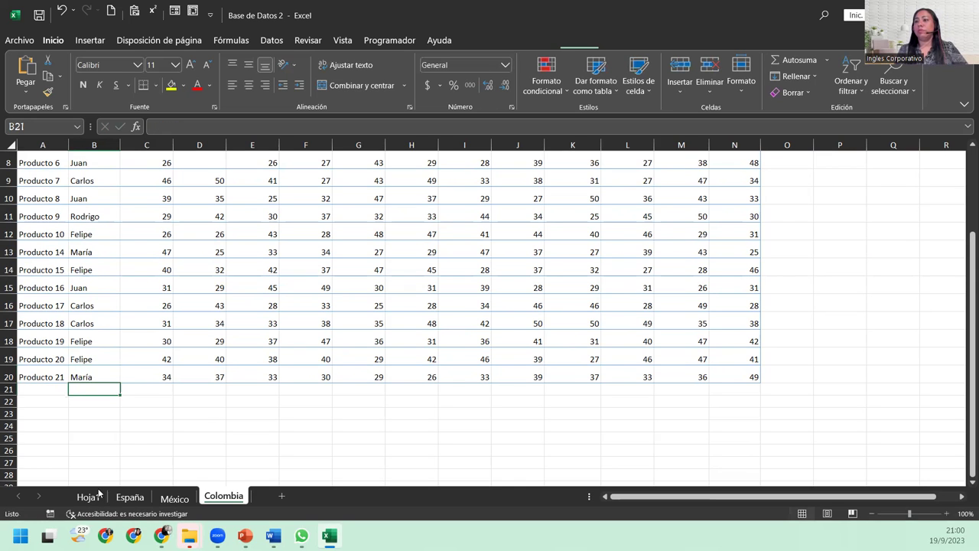
left_click(99, 493)
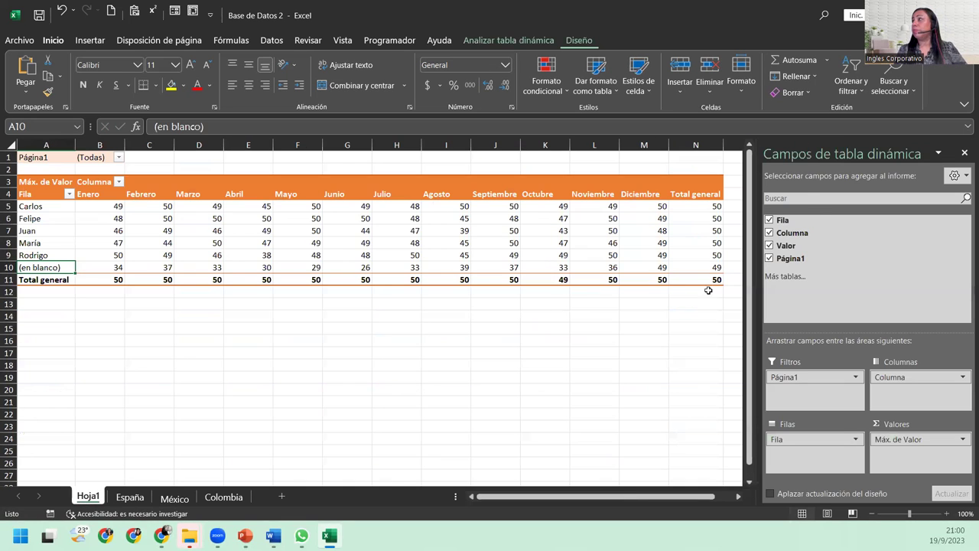
- Refresh the pivot table and inspect the María and Rodrigo rows
left_click(527, 43)
left_click(501, 73)
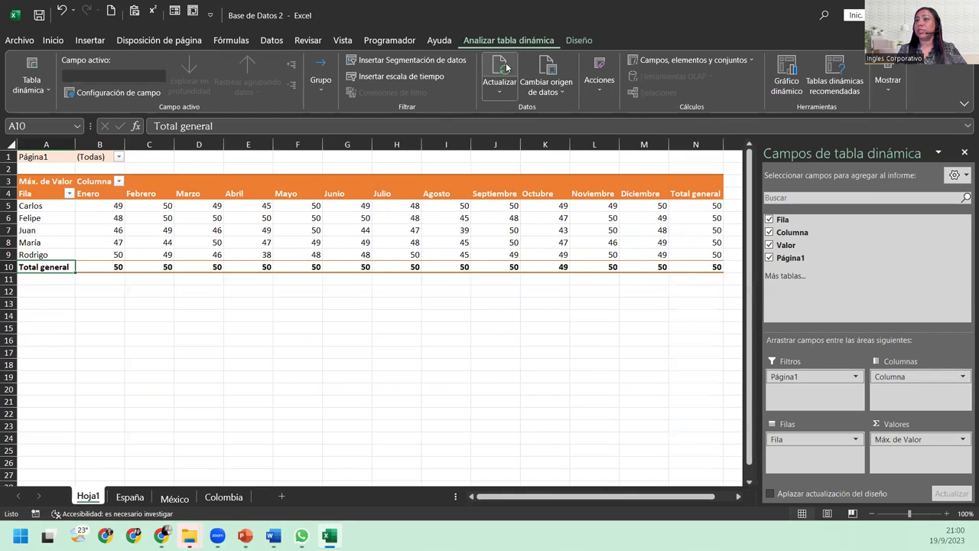
left_click(71, 243)
left_click(43, 255)
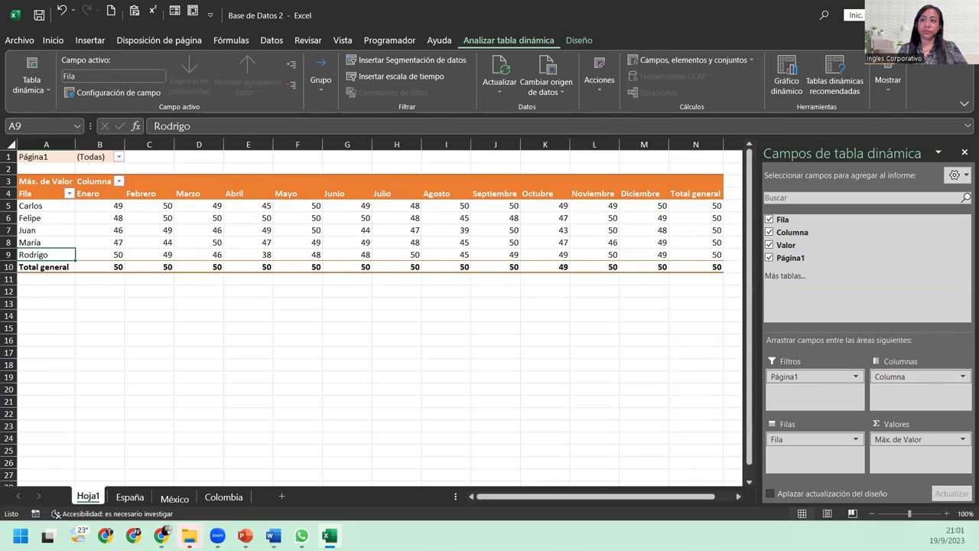
- Verify María in Colombia B20, then refresh the Hoja1 pivot table again
left_click(223, 497)
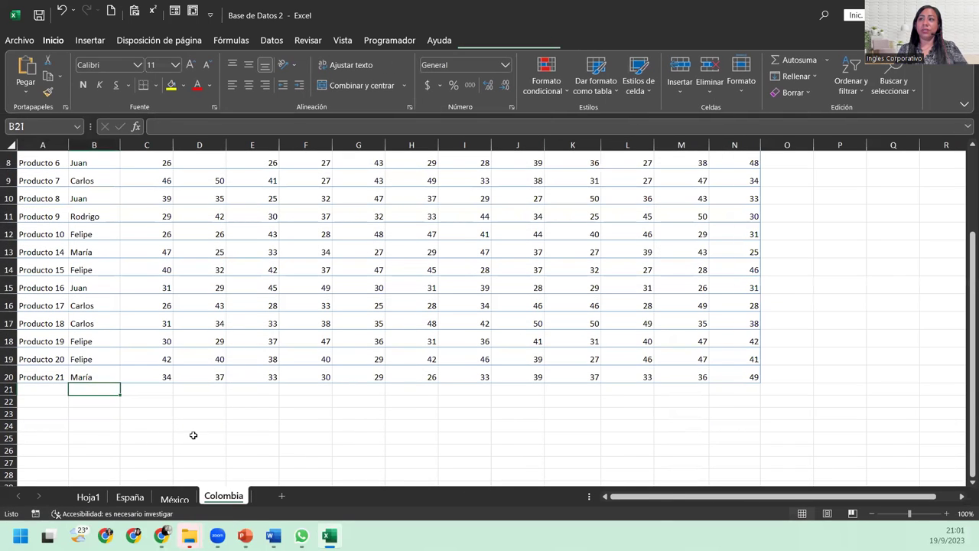
left_click(92, 377)
scroll(103, 415, "up", 3)
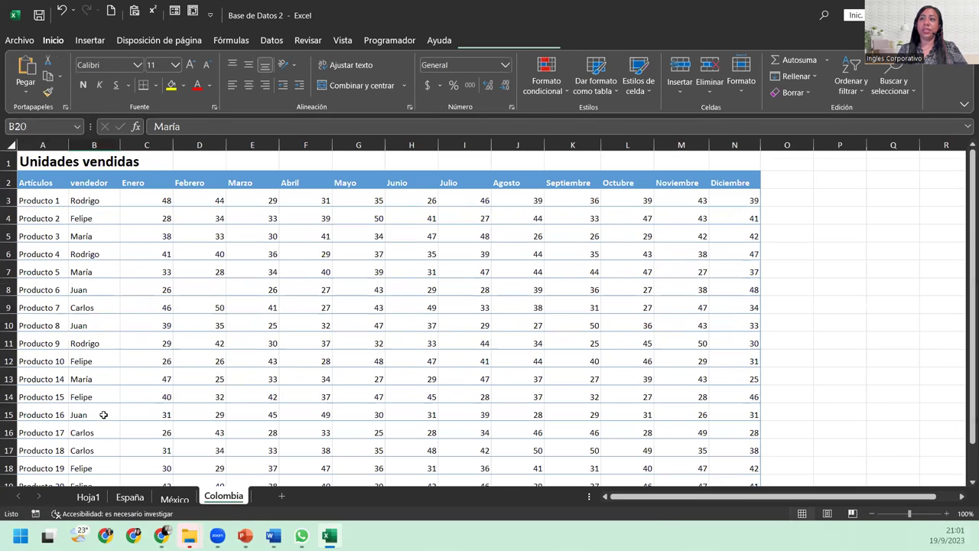
left_click(88, 498)
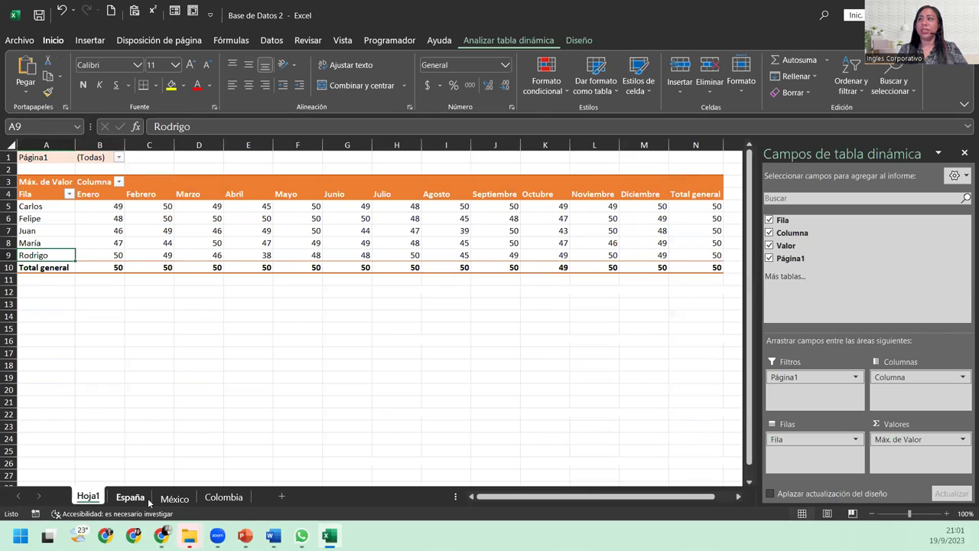
left_click(545, 44)
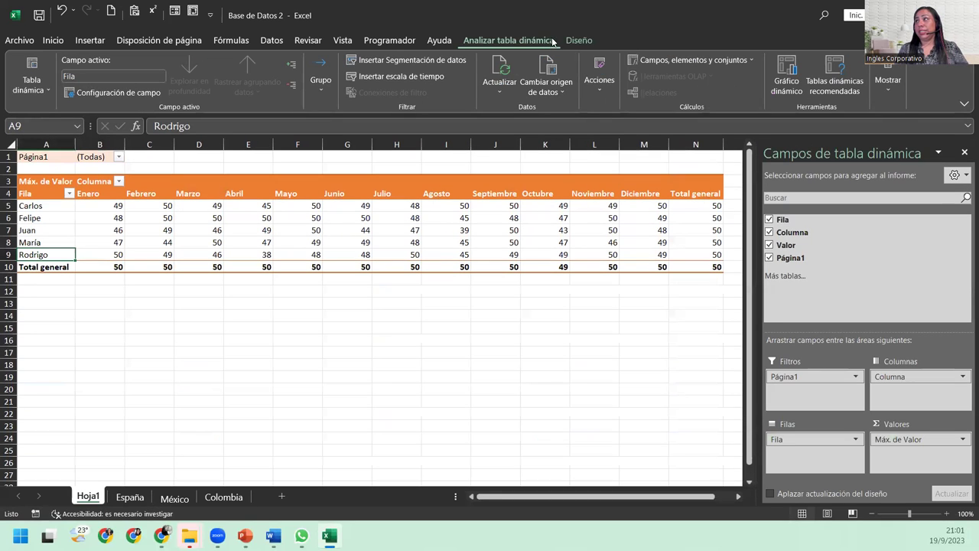
left_click(502, 75)
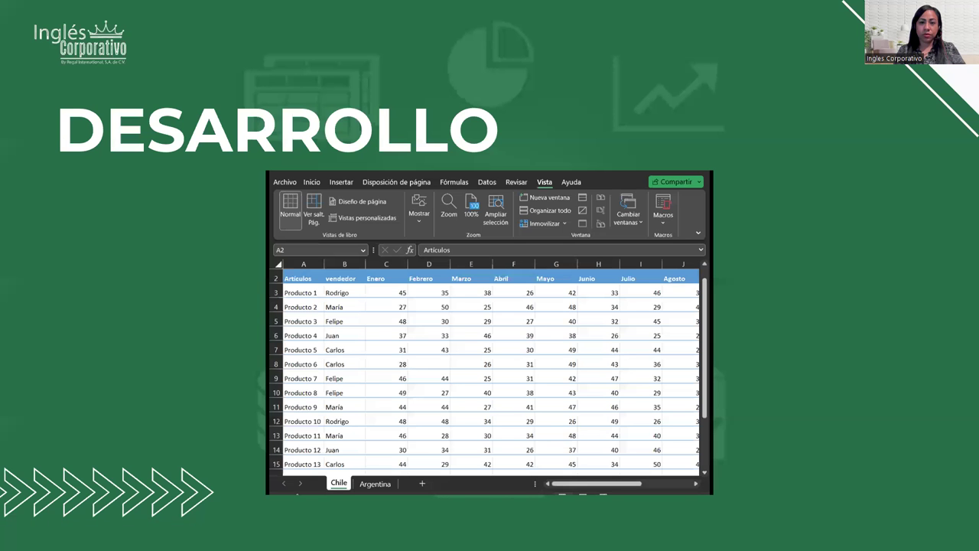
- Move to the next slide, CIERRE DEL MÓDULO
key("Right")
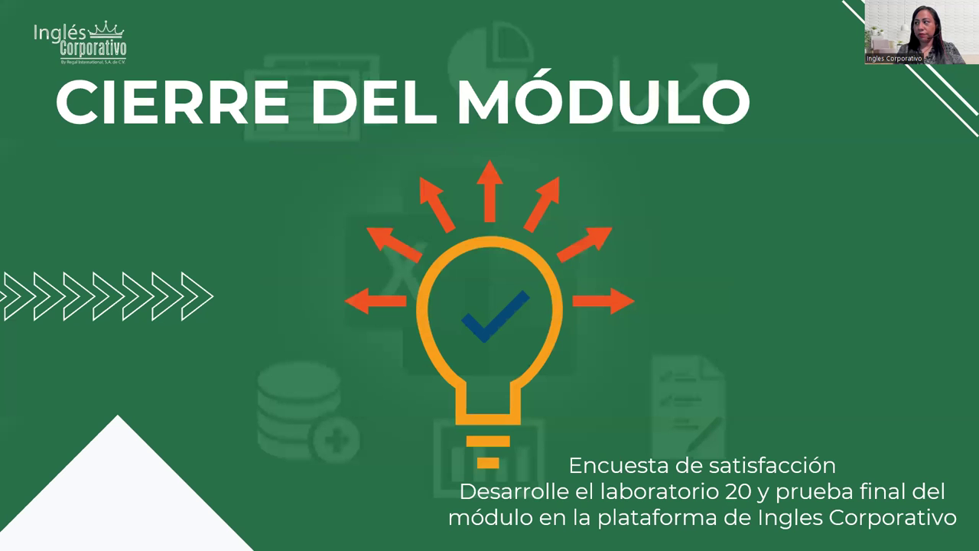